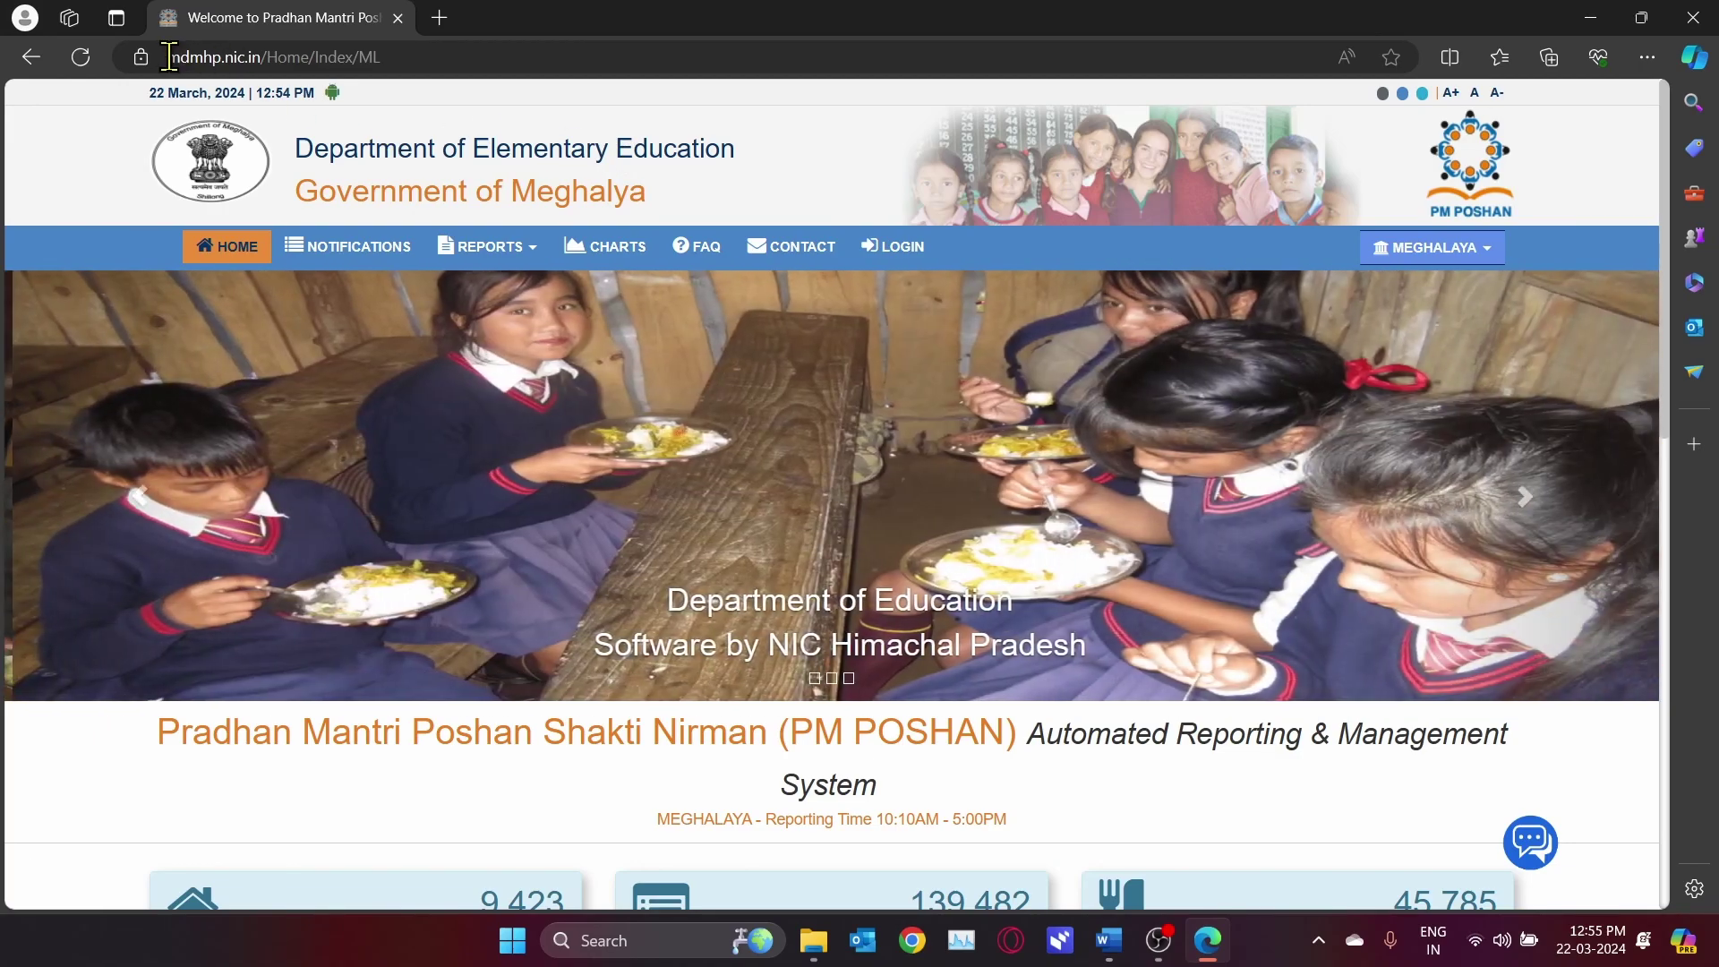
Reload the PM POSHAN home page and go to the MDM login form.
left_click_drag(169, 56, 403, 54)
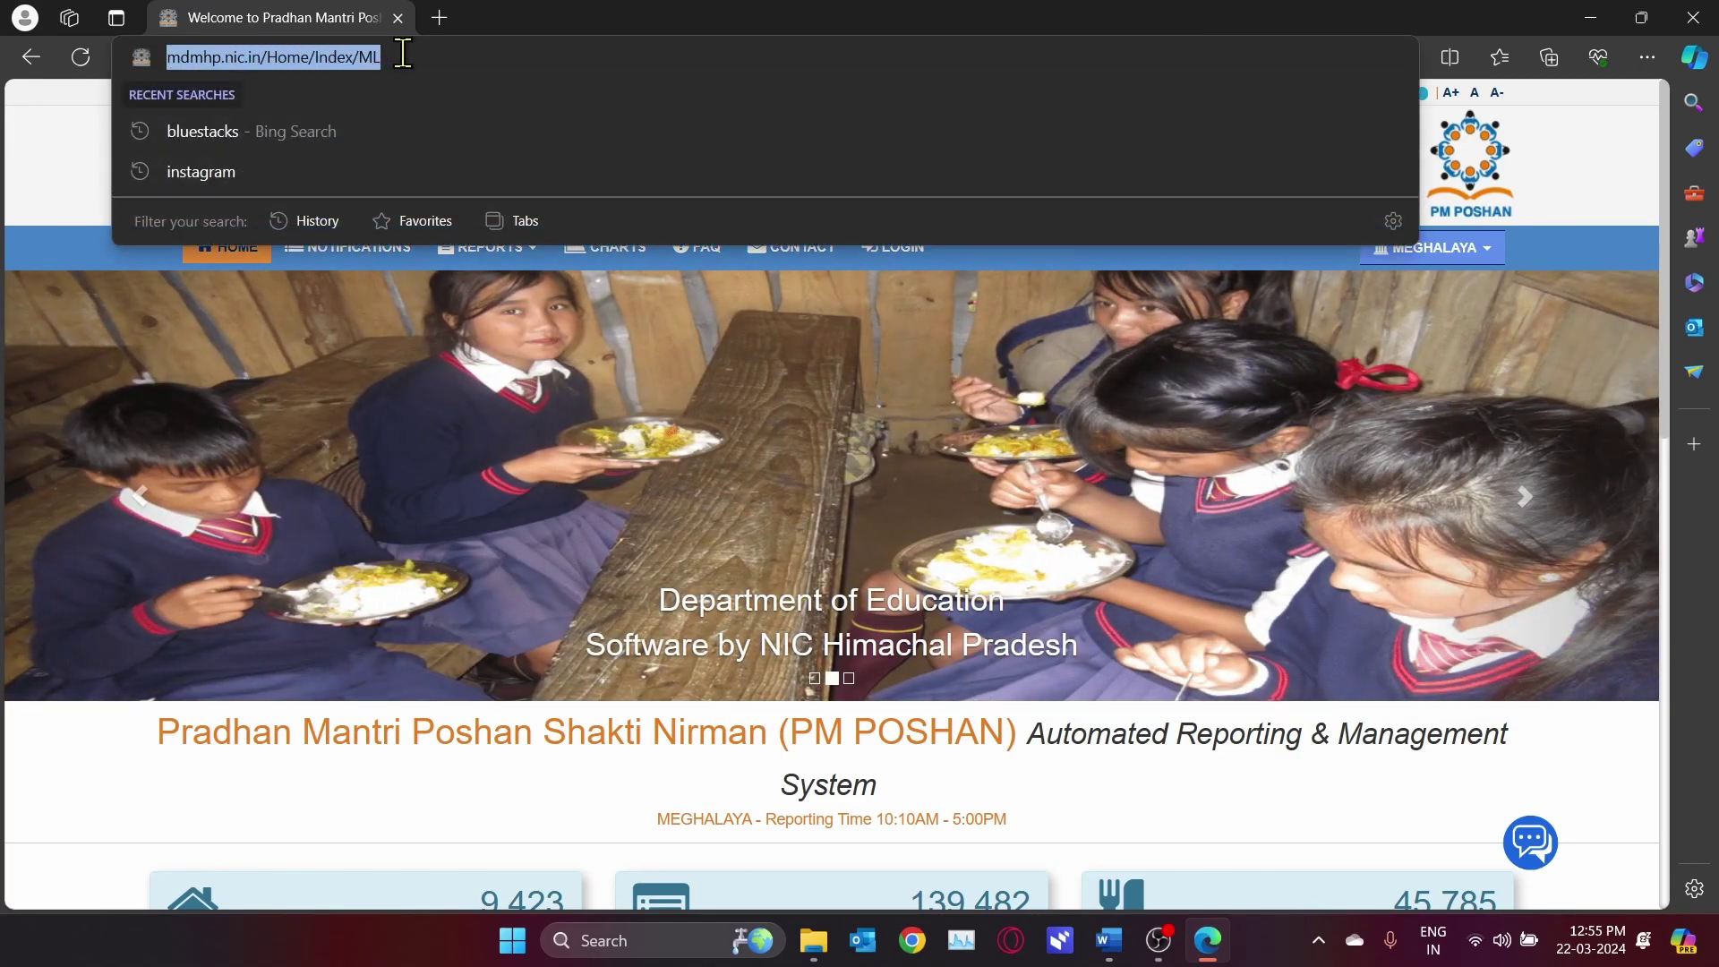
left_click(403, 53)
key("Return")
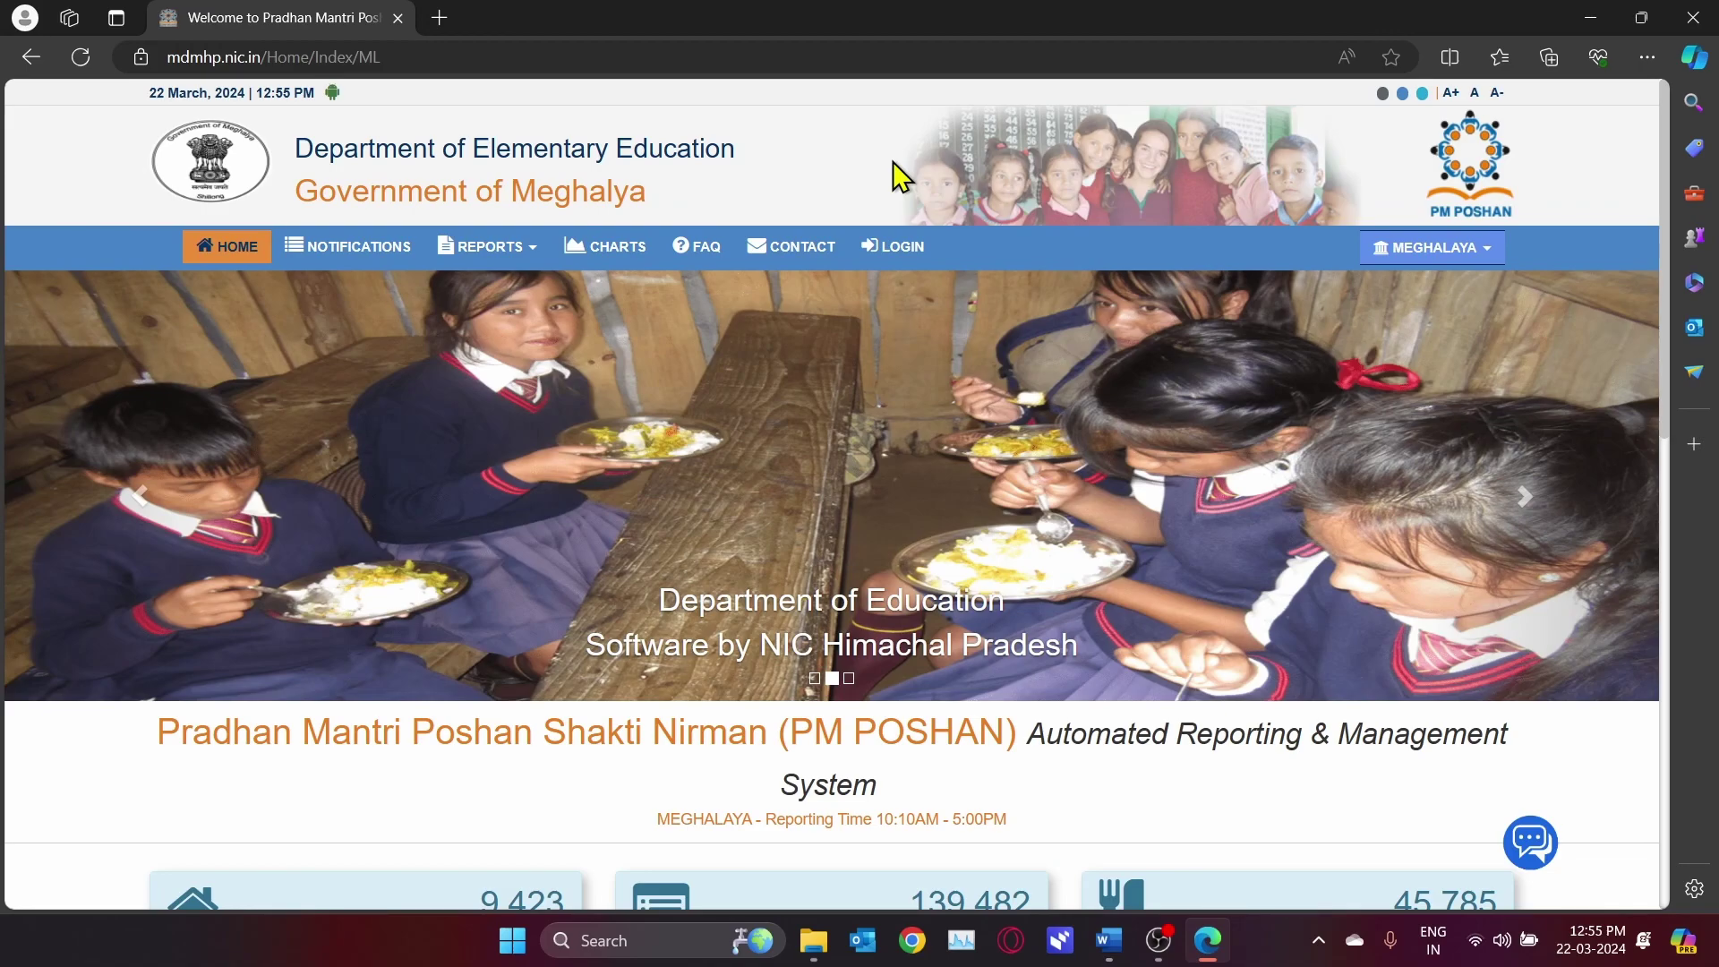
left_click(895, 247)
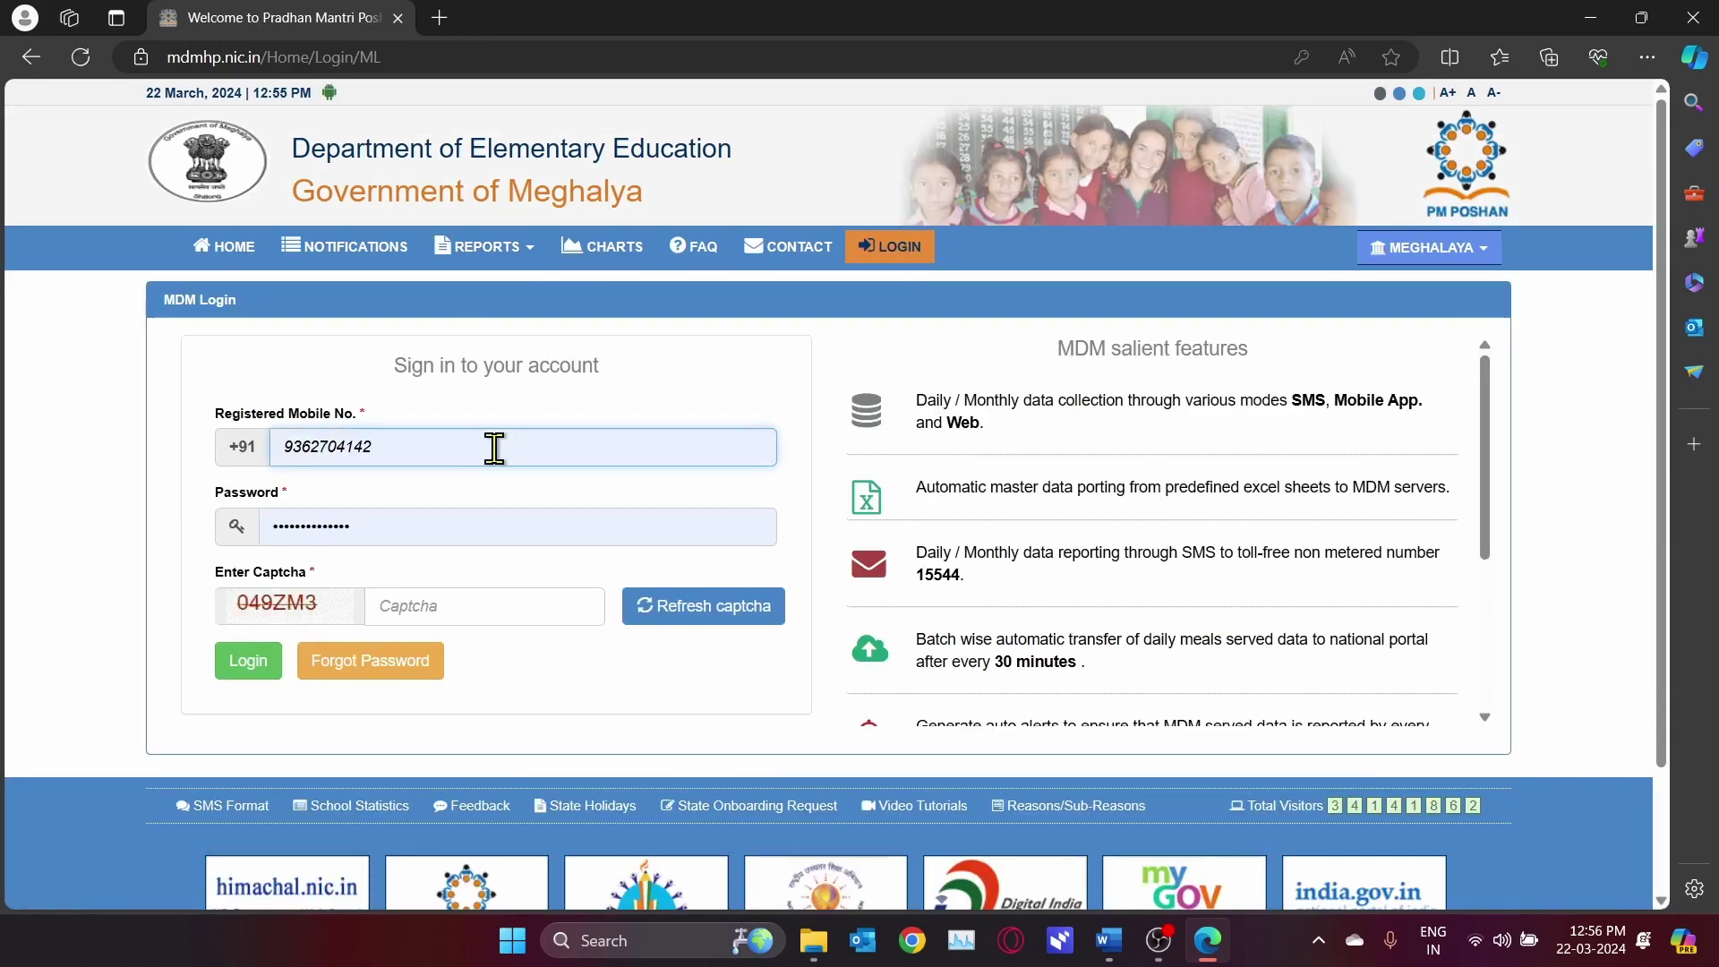
Enter the captcha code, log in, and dismiss the Quick Links notice.
left_click(414, 605)
type("049")
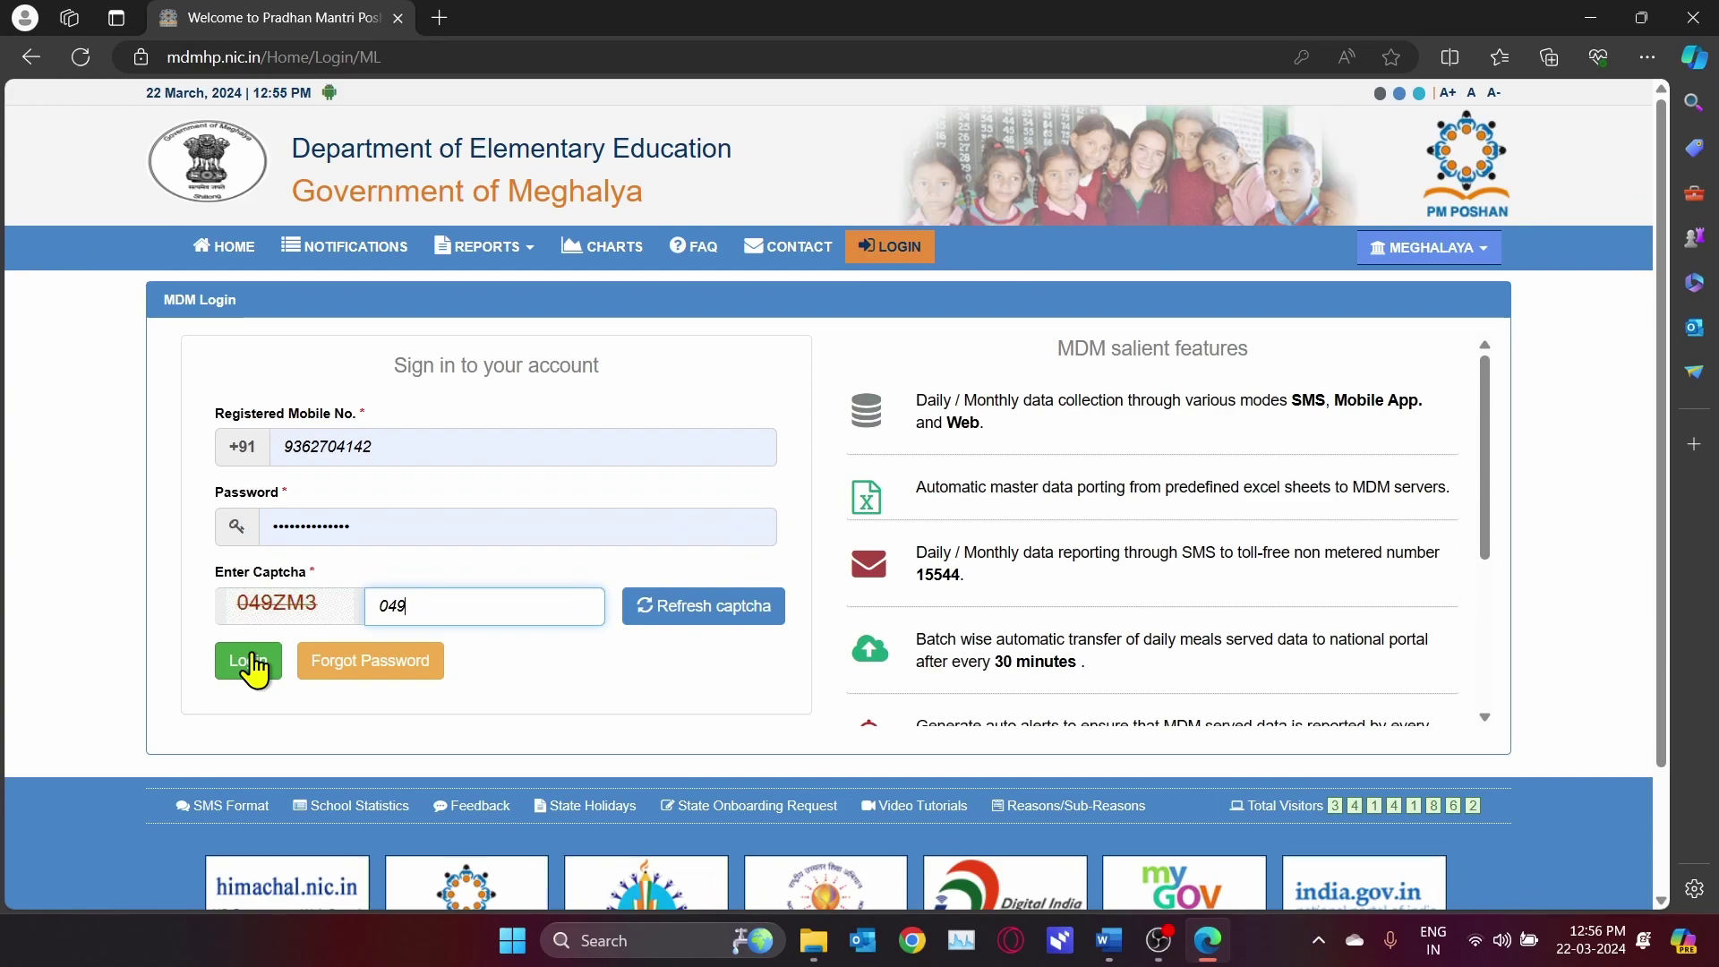
type("ZM3")
left_click(249, 662)
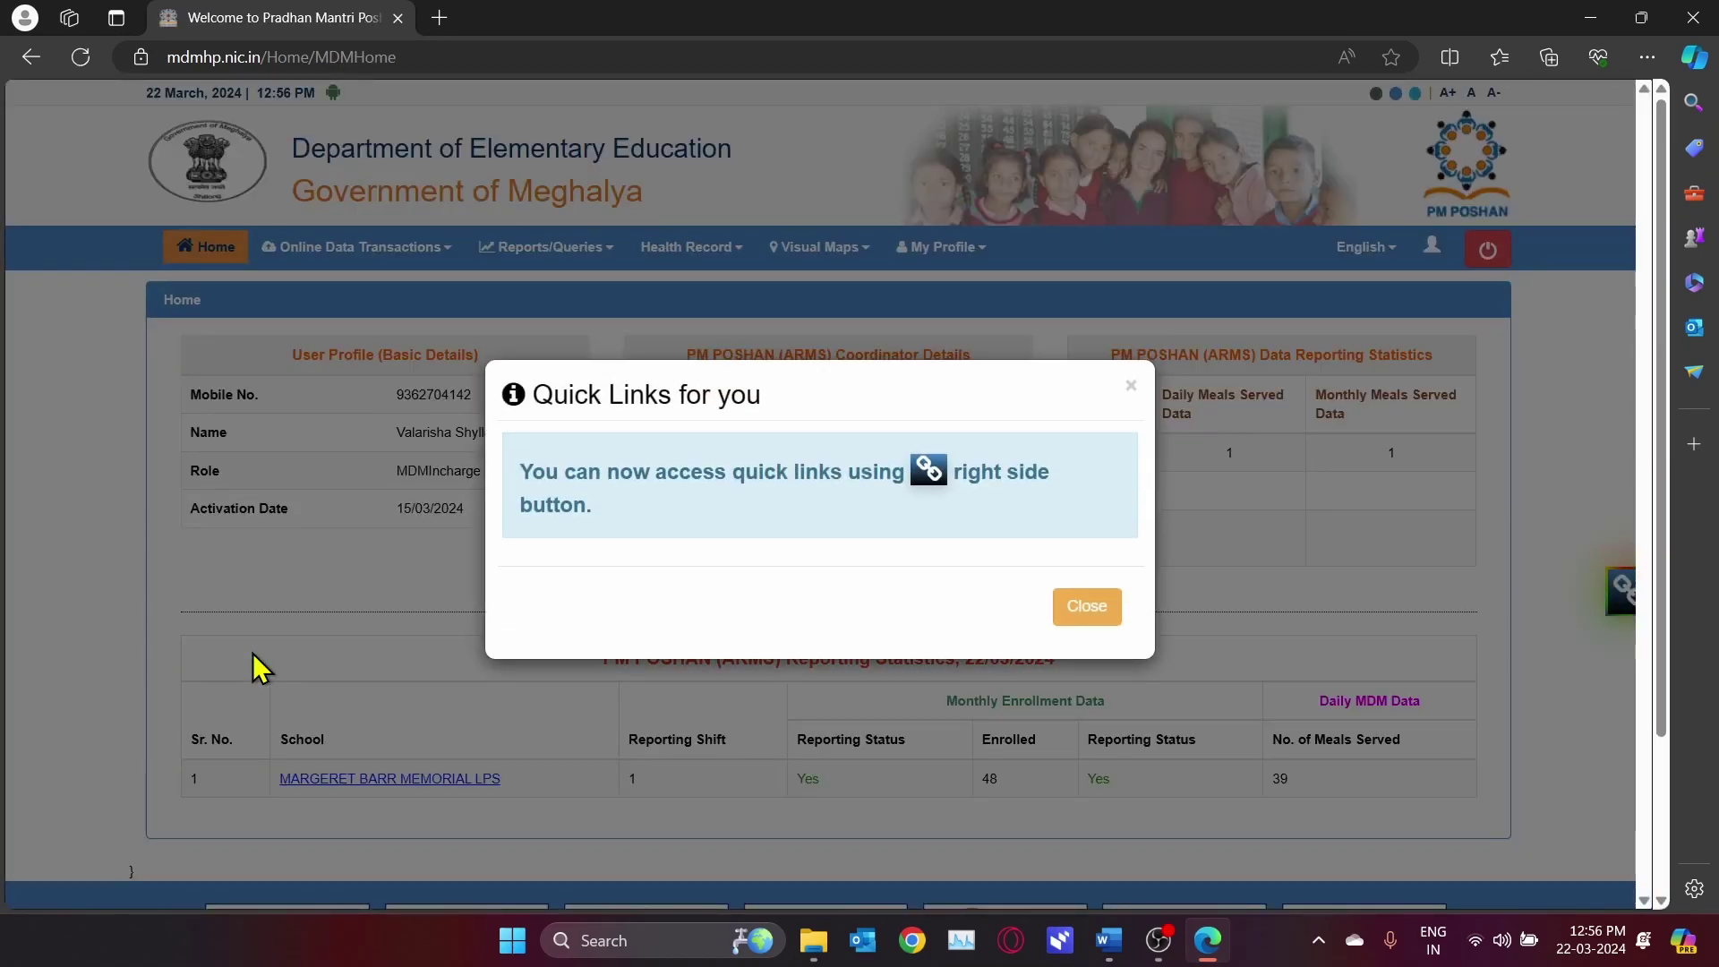
left_click(1088, 607)
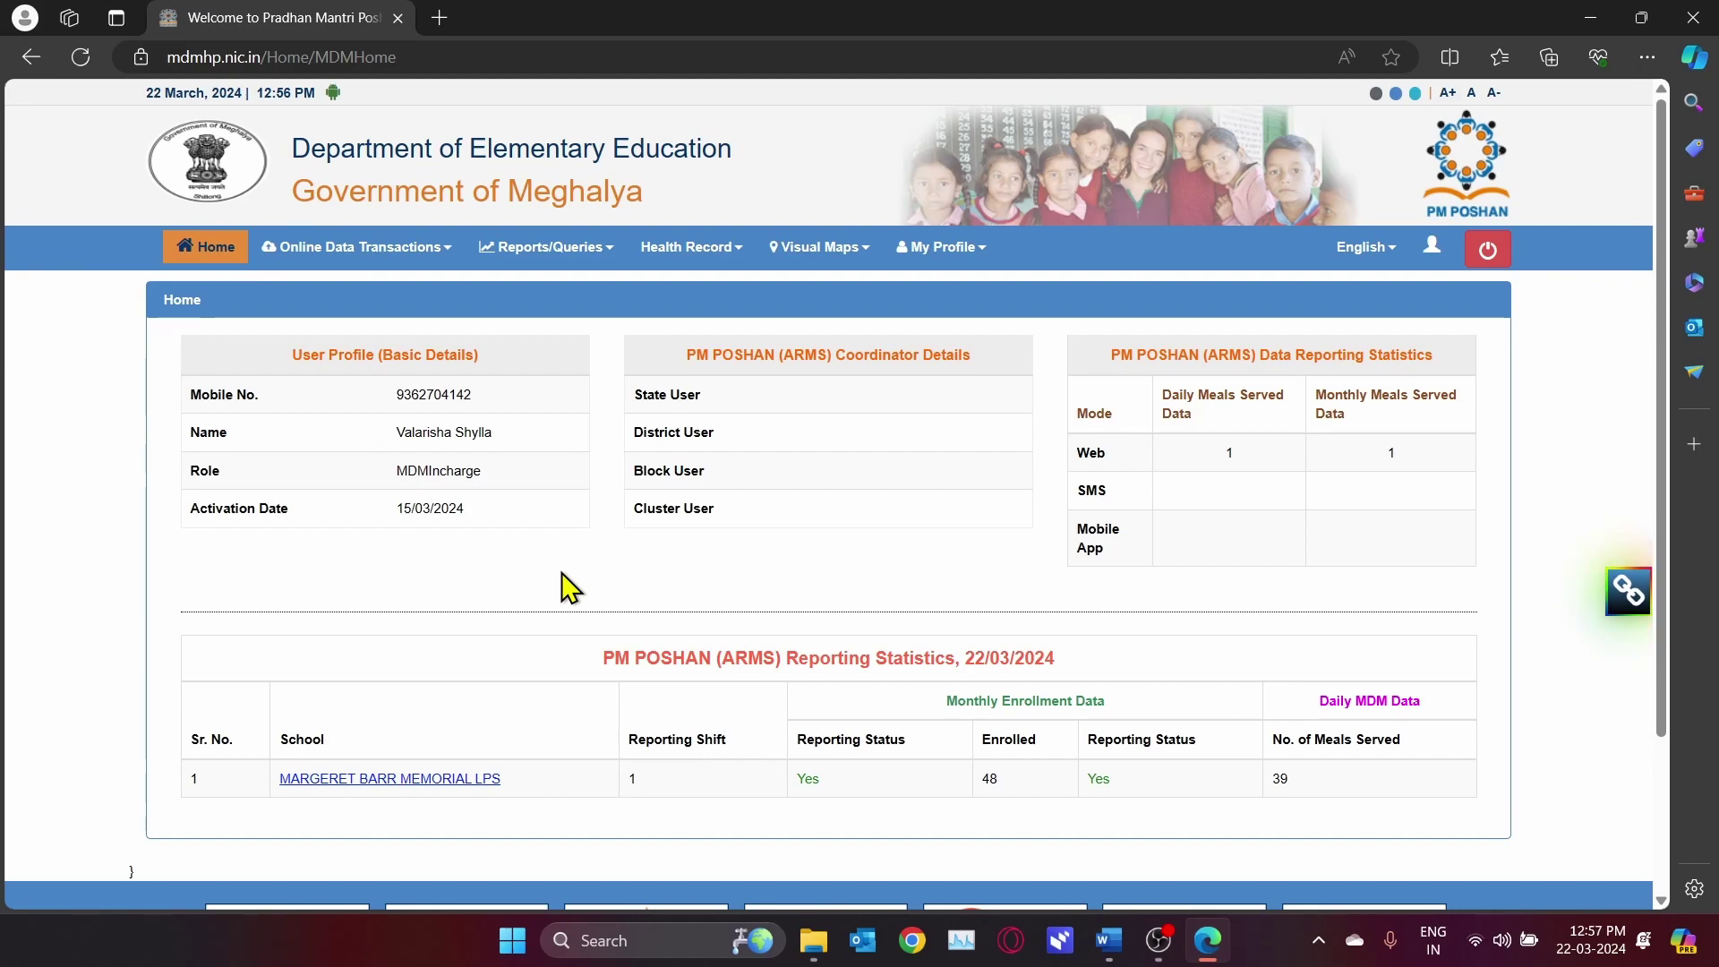
Go to Online Data Transactions > Monthly MDM Data Entry for the 03-2024 enrollment form.
left_click_drag(1661, 377, 1661, 433)
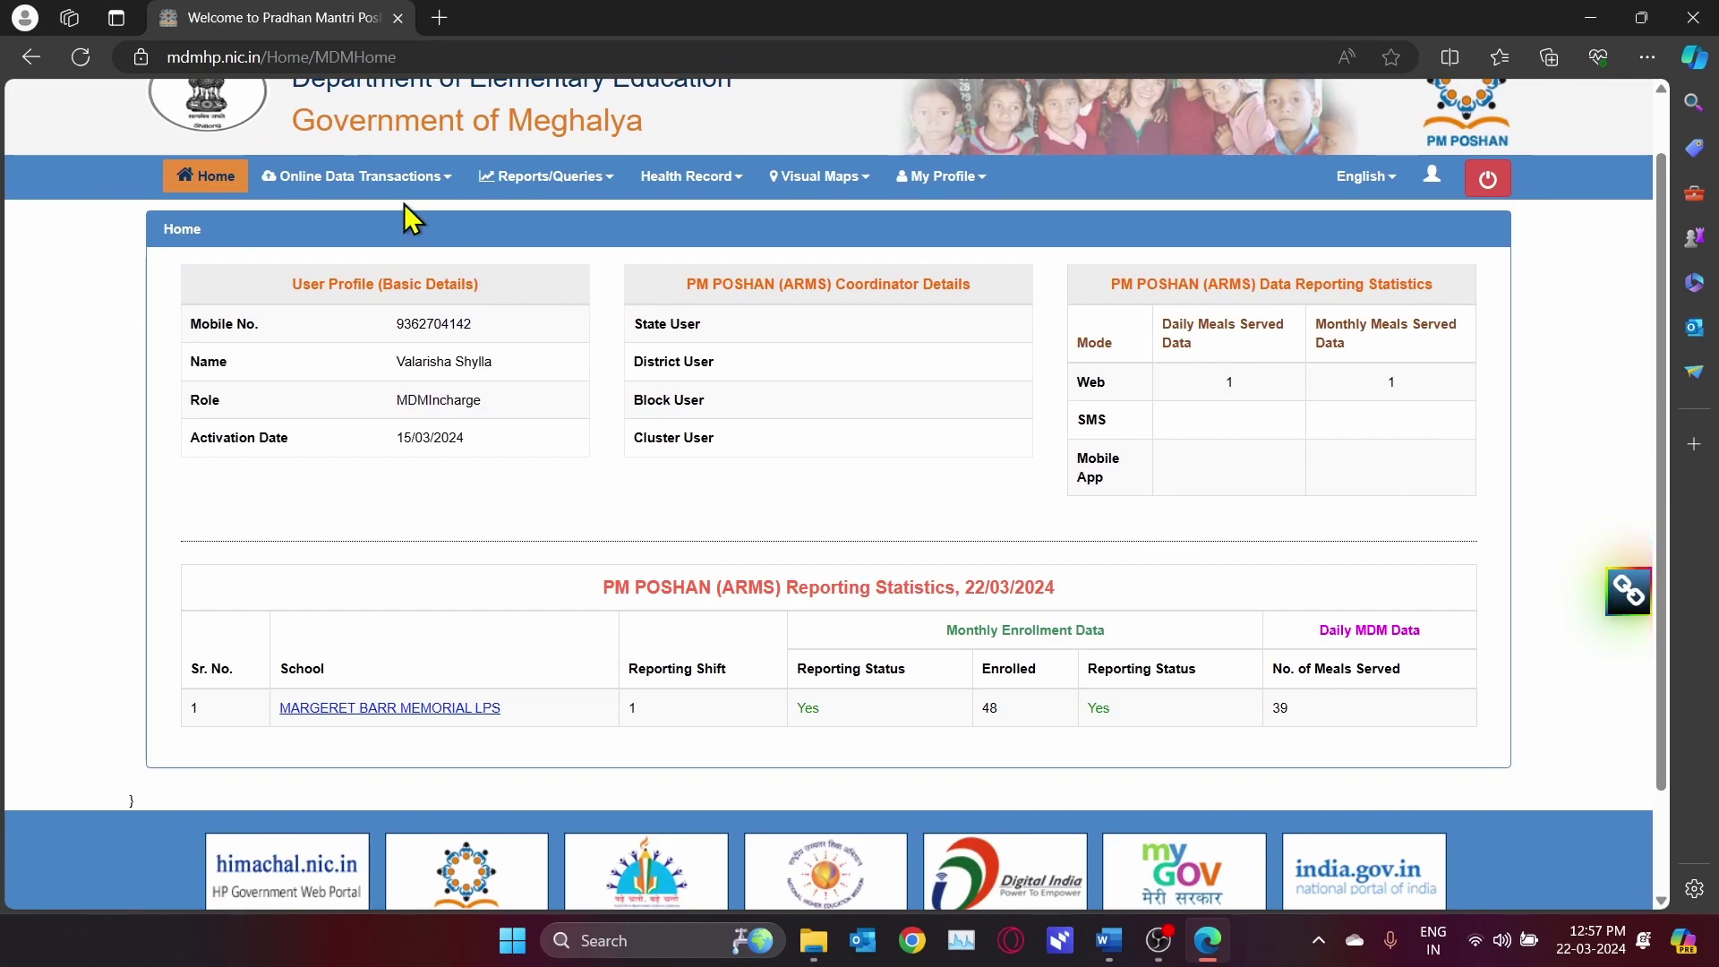
left_click(381, 184)
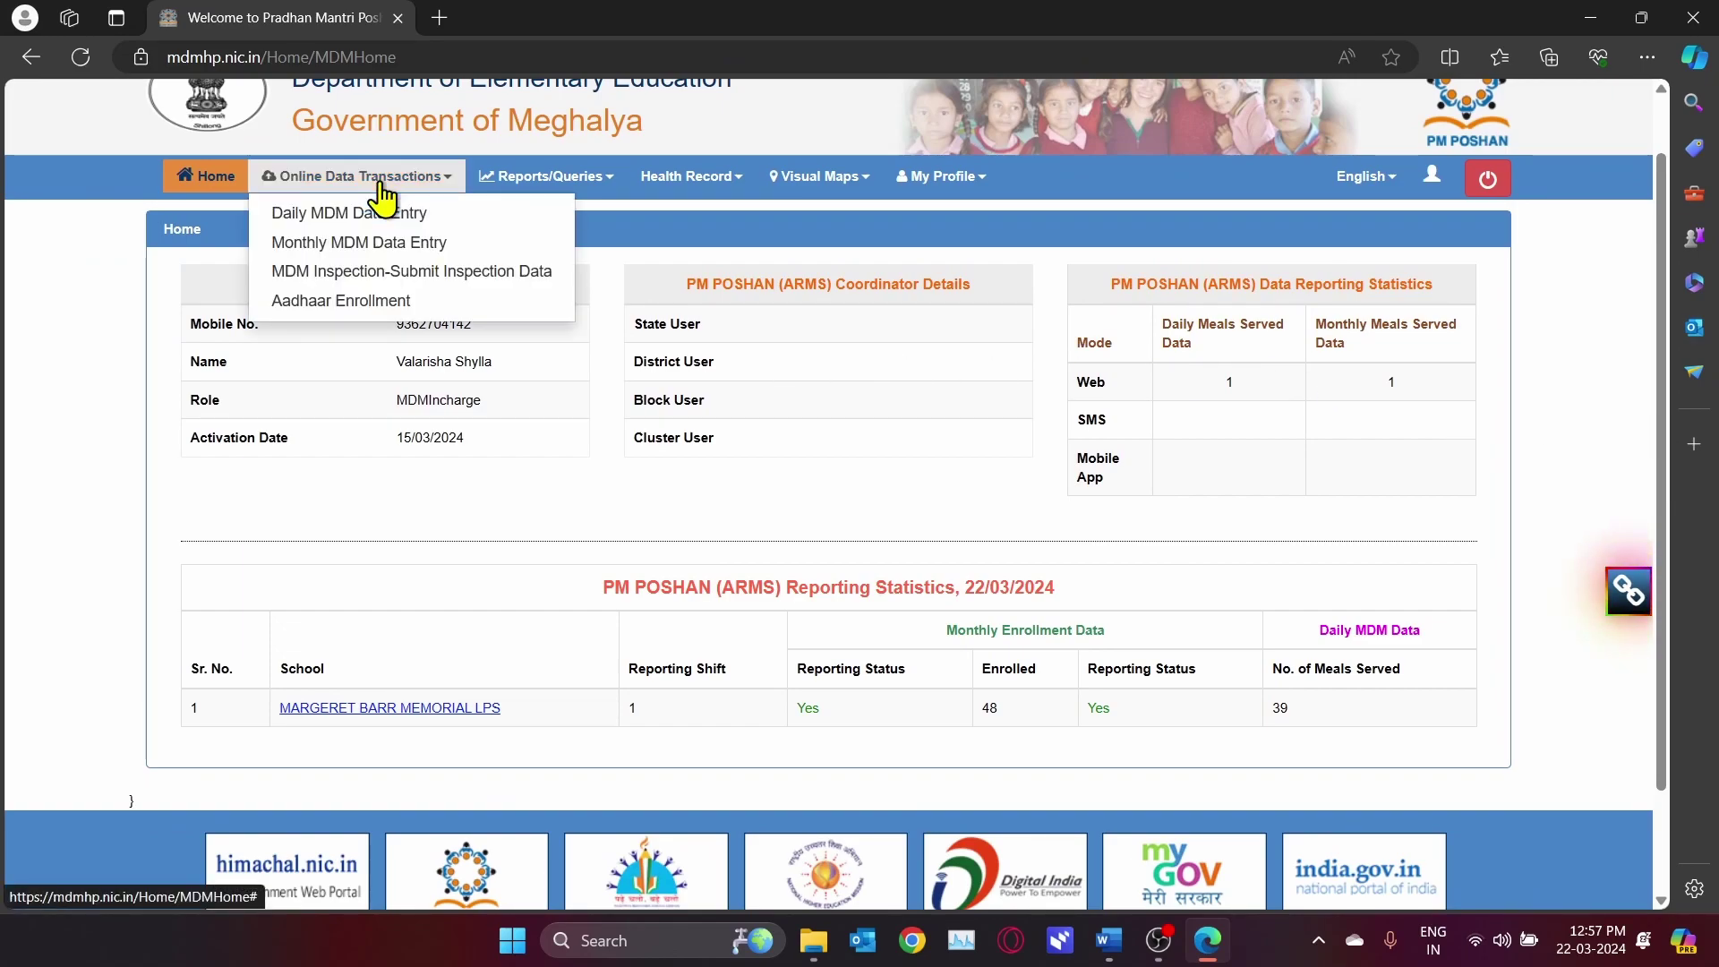
left_click(368, 255)
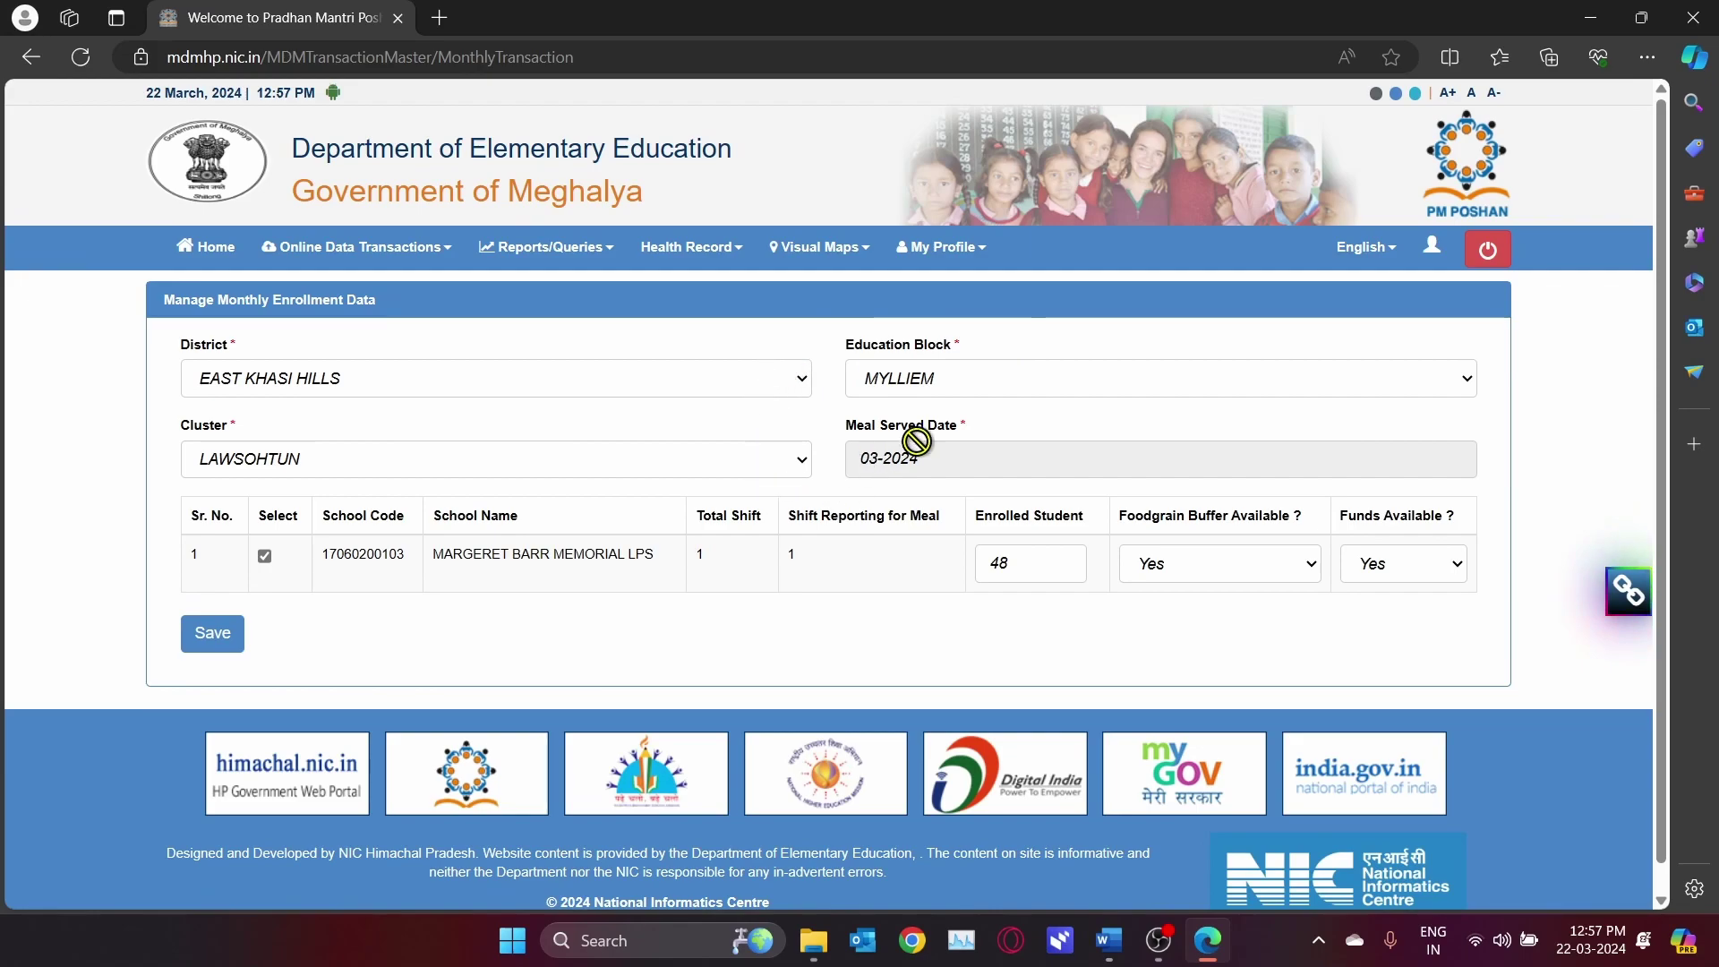
Re-tick the Margaret Barr Memorial LPS row and re-enter 48 as Enrolled Student.
left_click(265, 557)
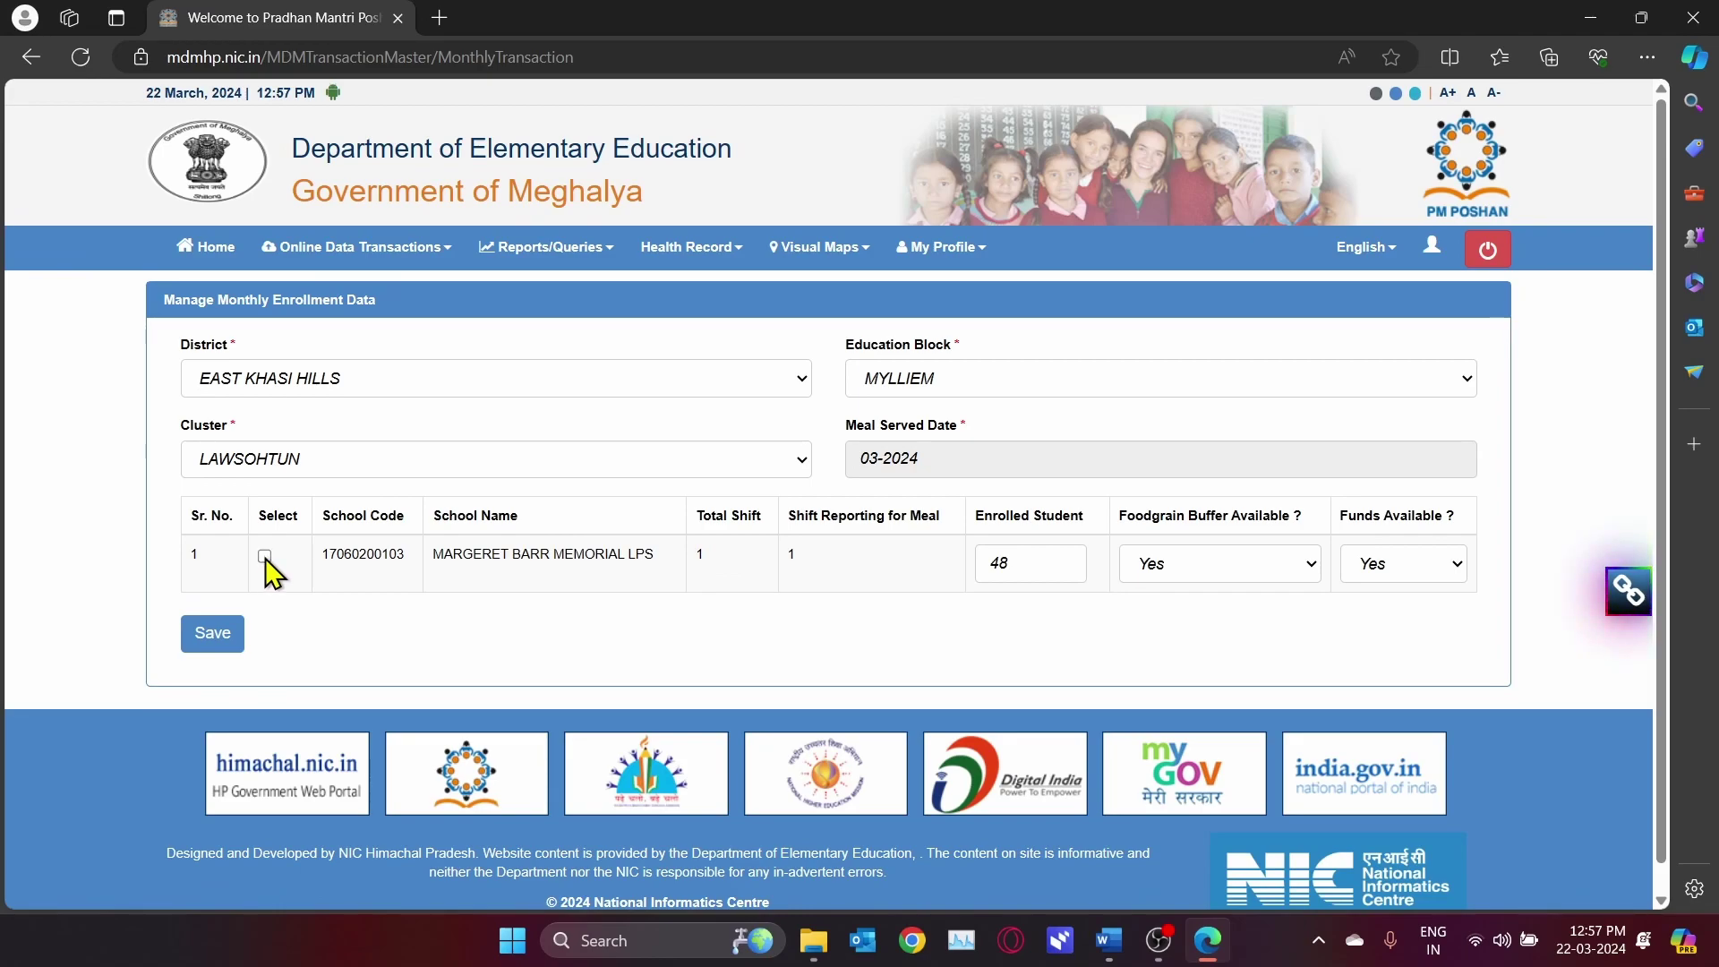
left_click(264, 556)
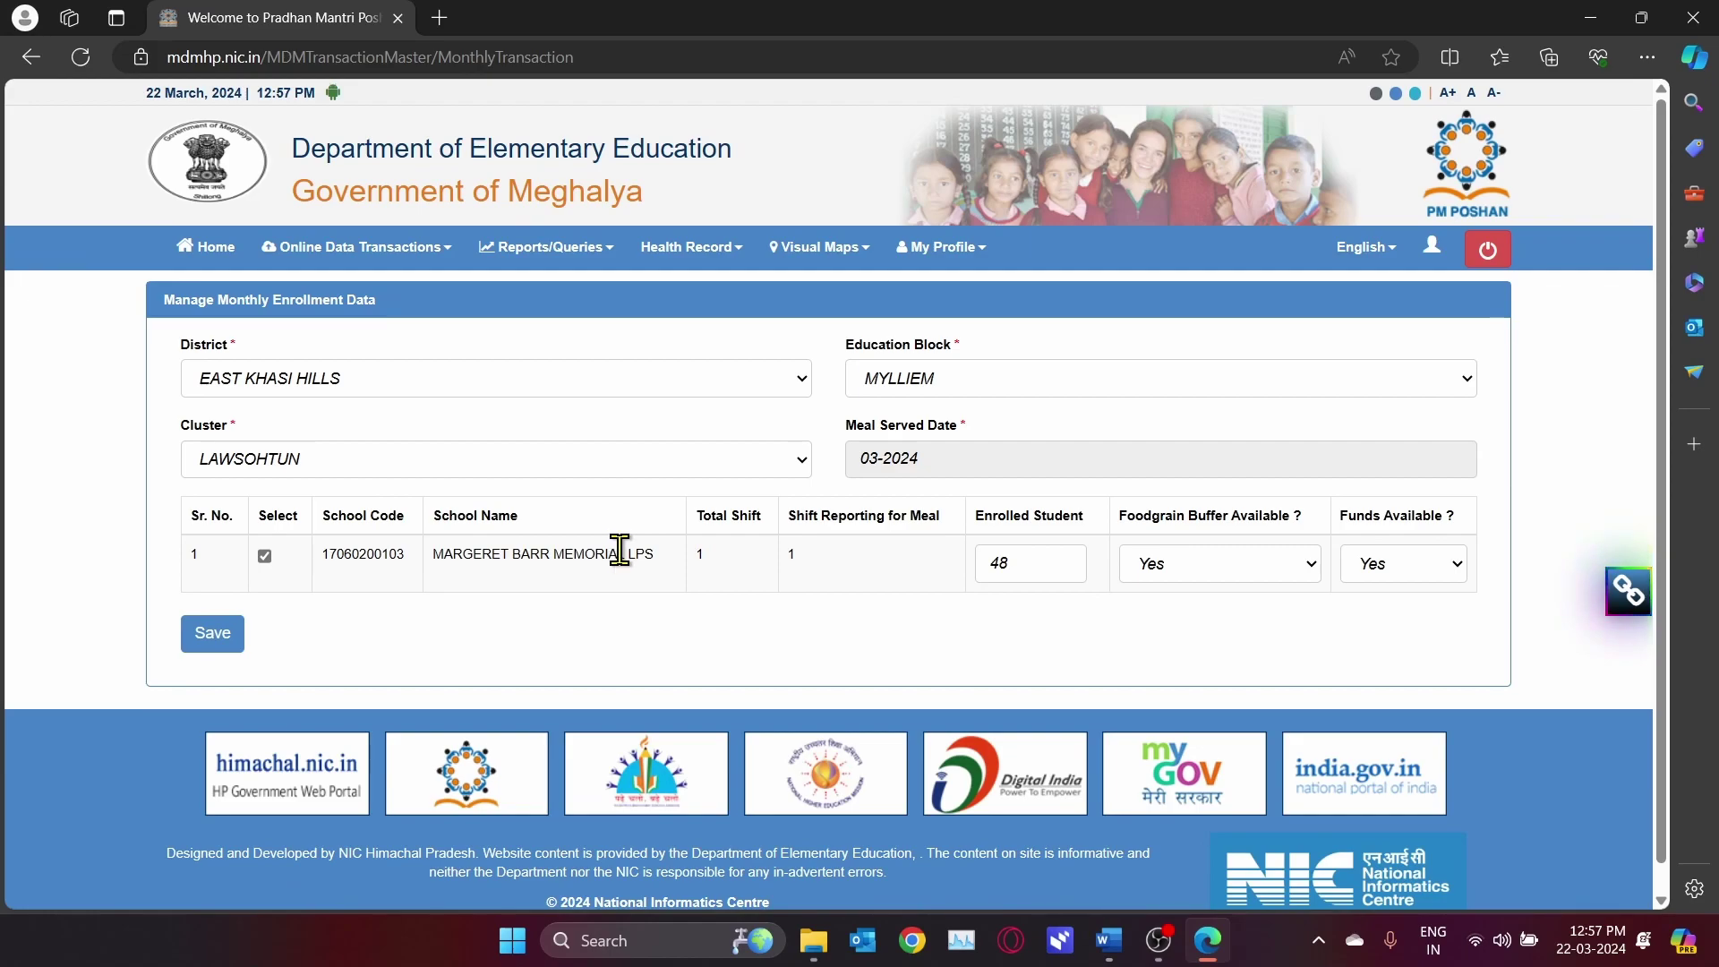
left_click(1016, 576)
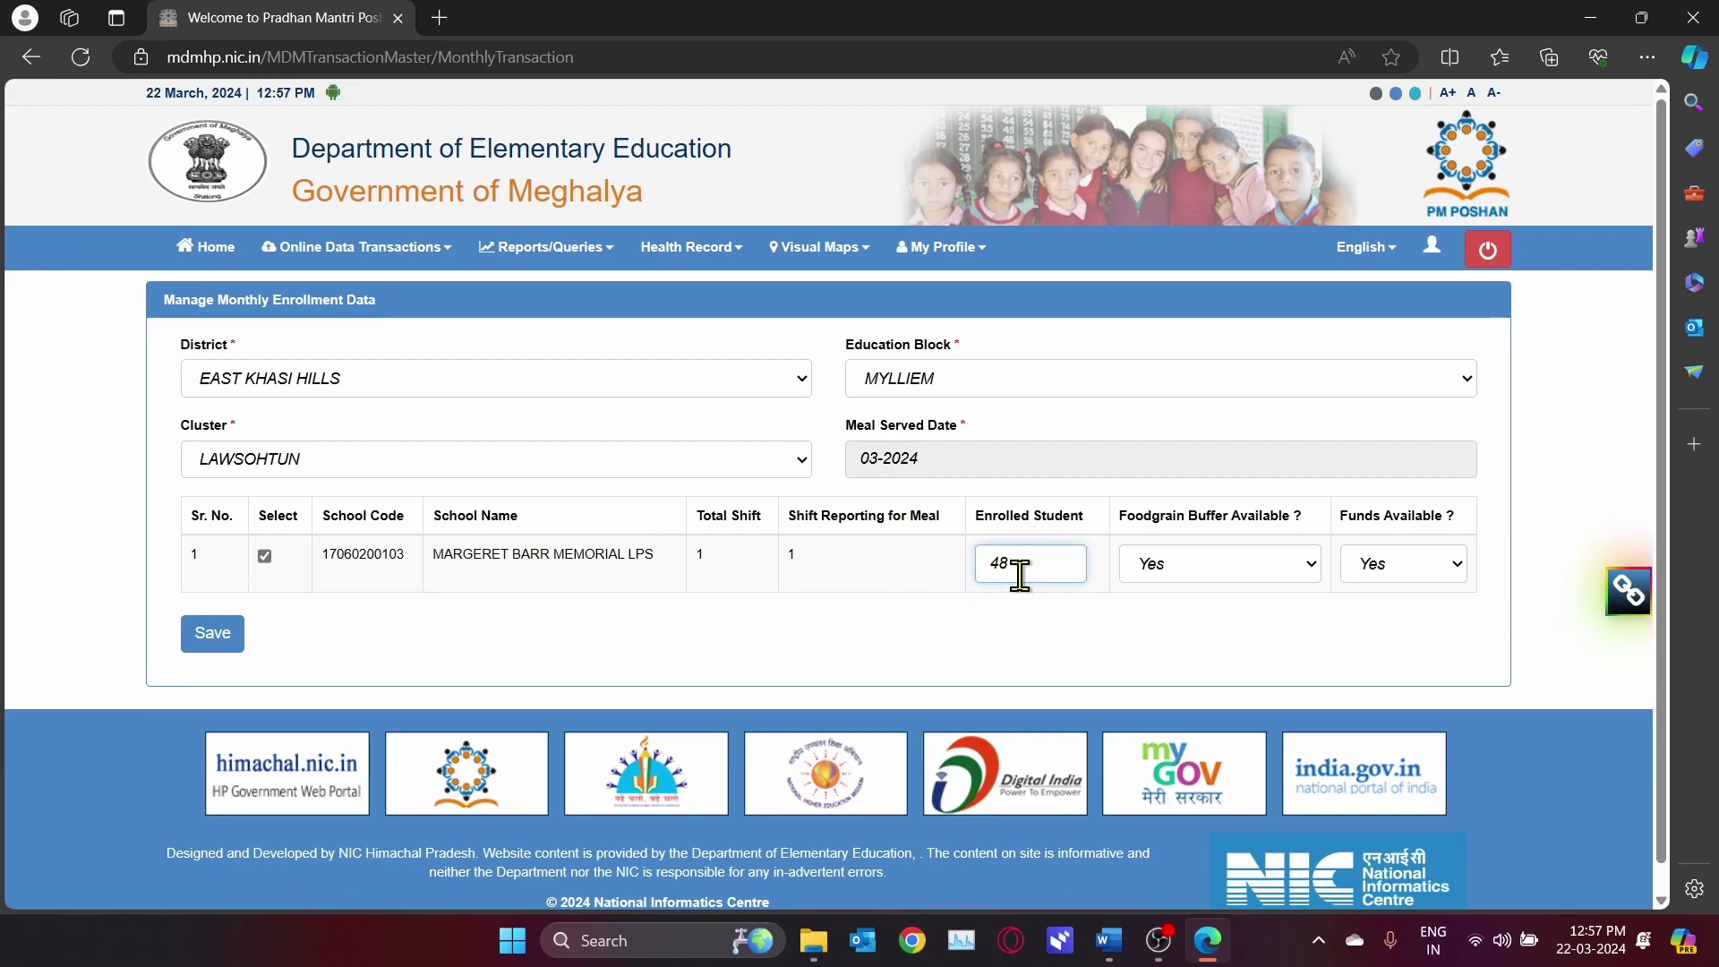
key("BackSpace")
key("BackSpace")
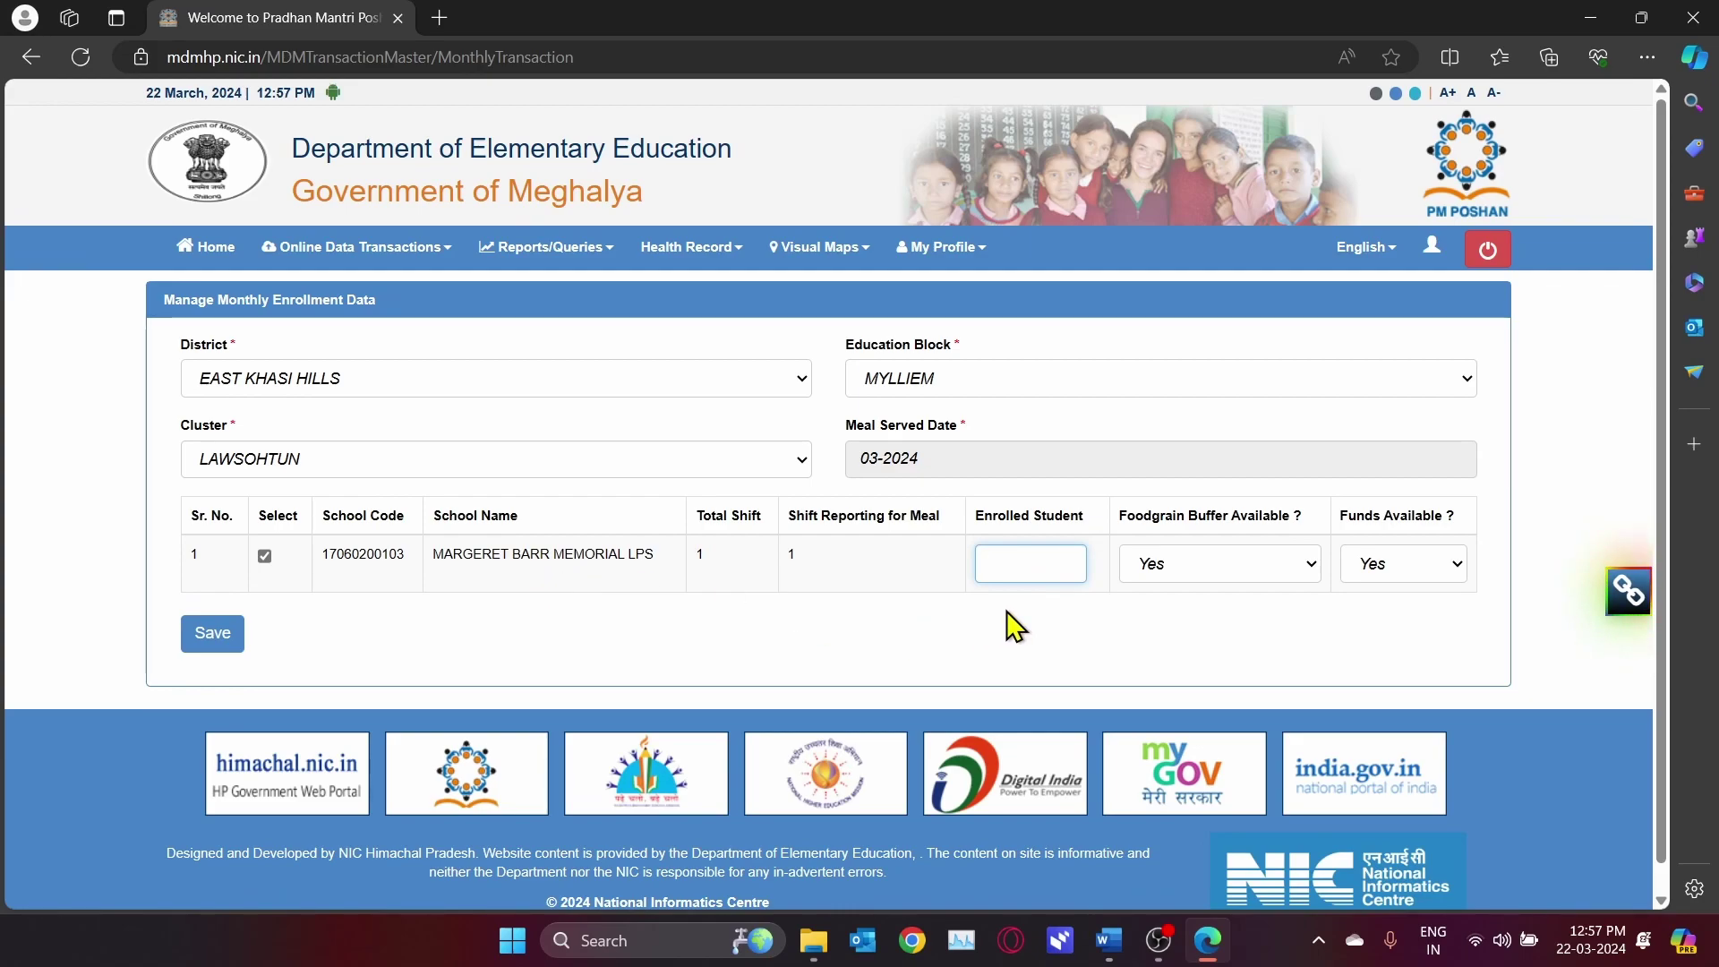
type("48")
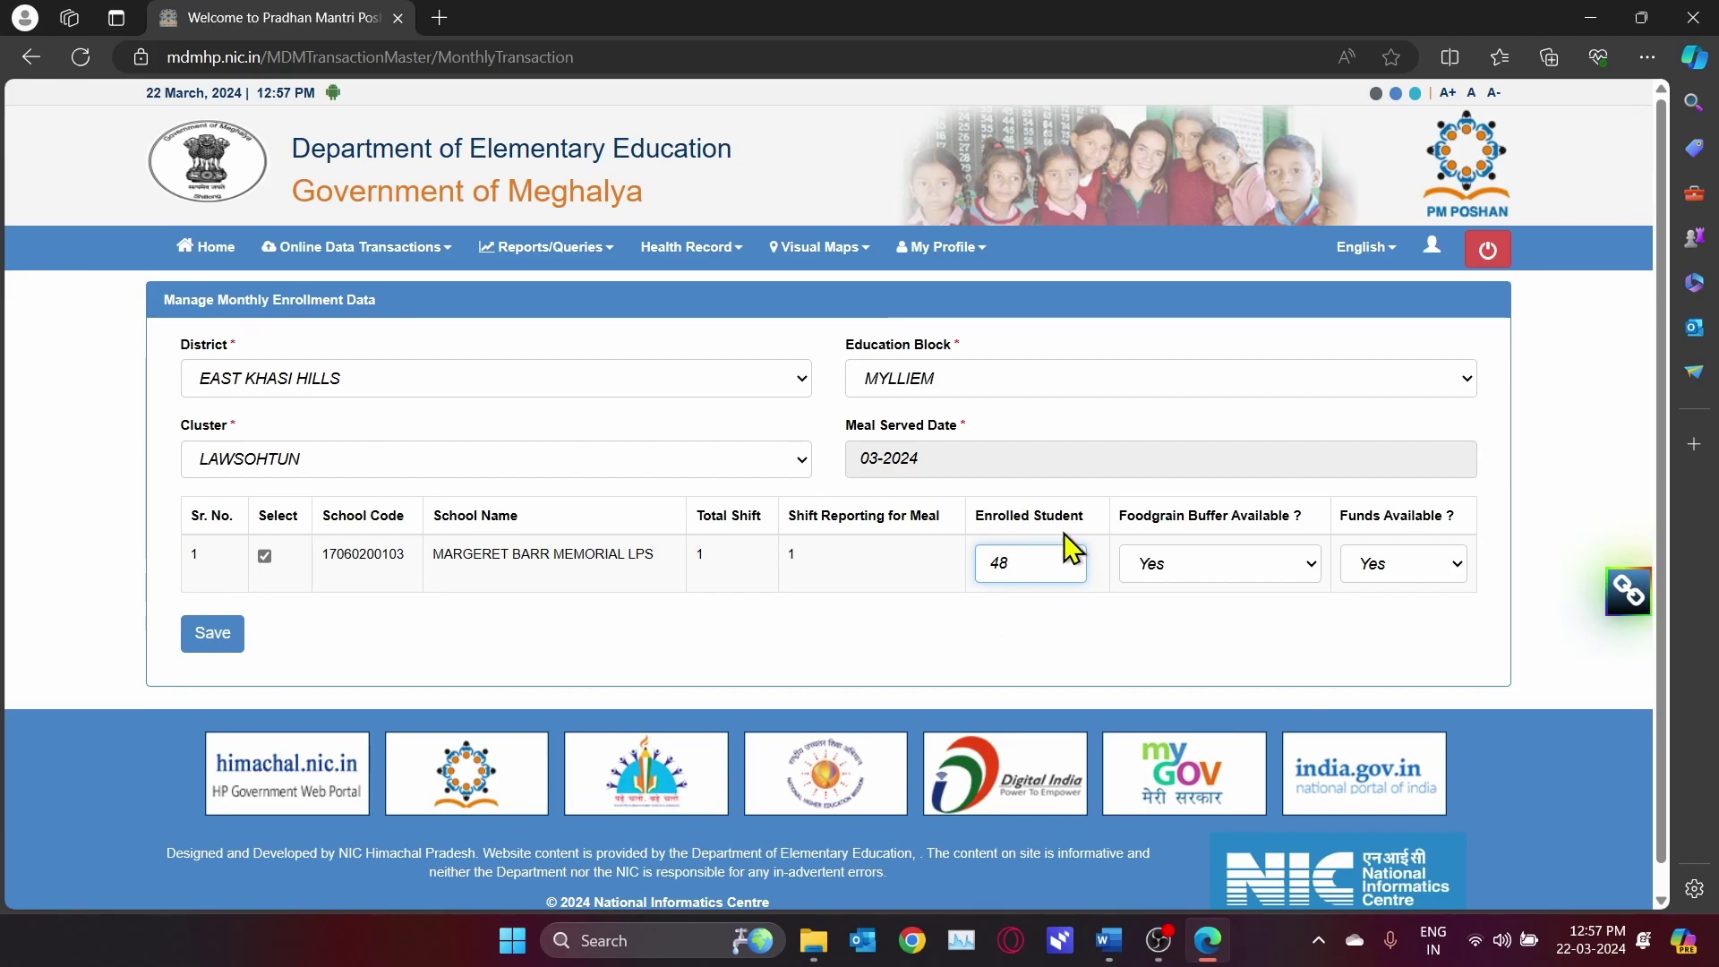
left_click(1189, 606)
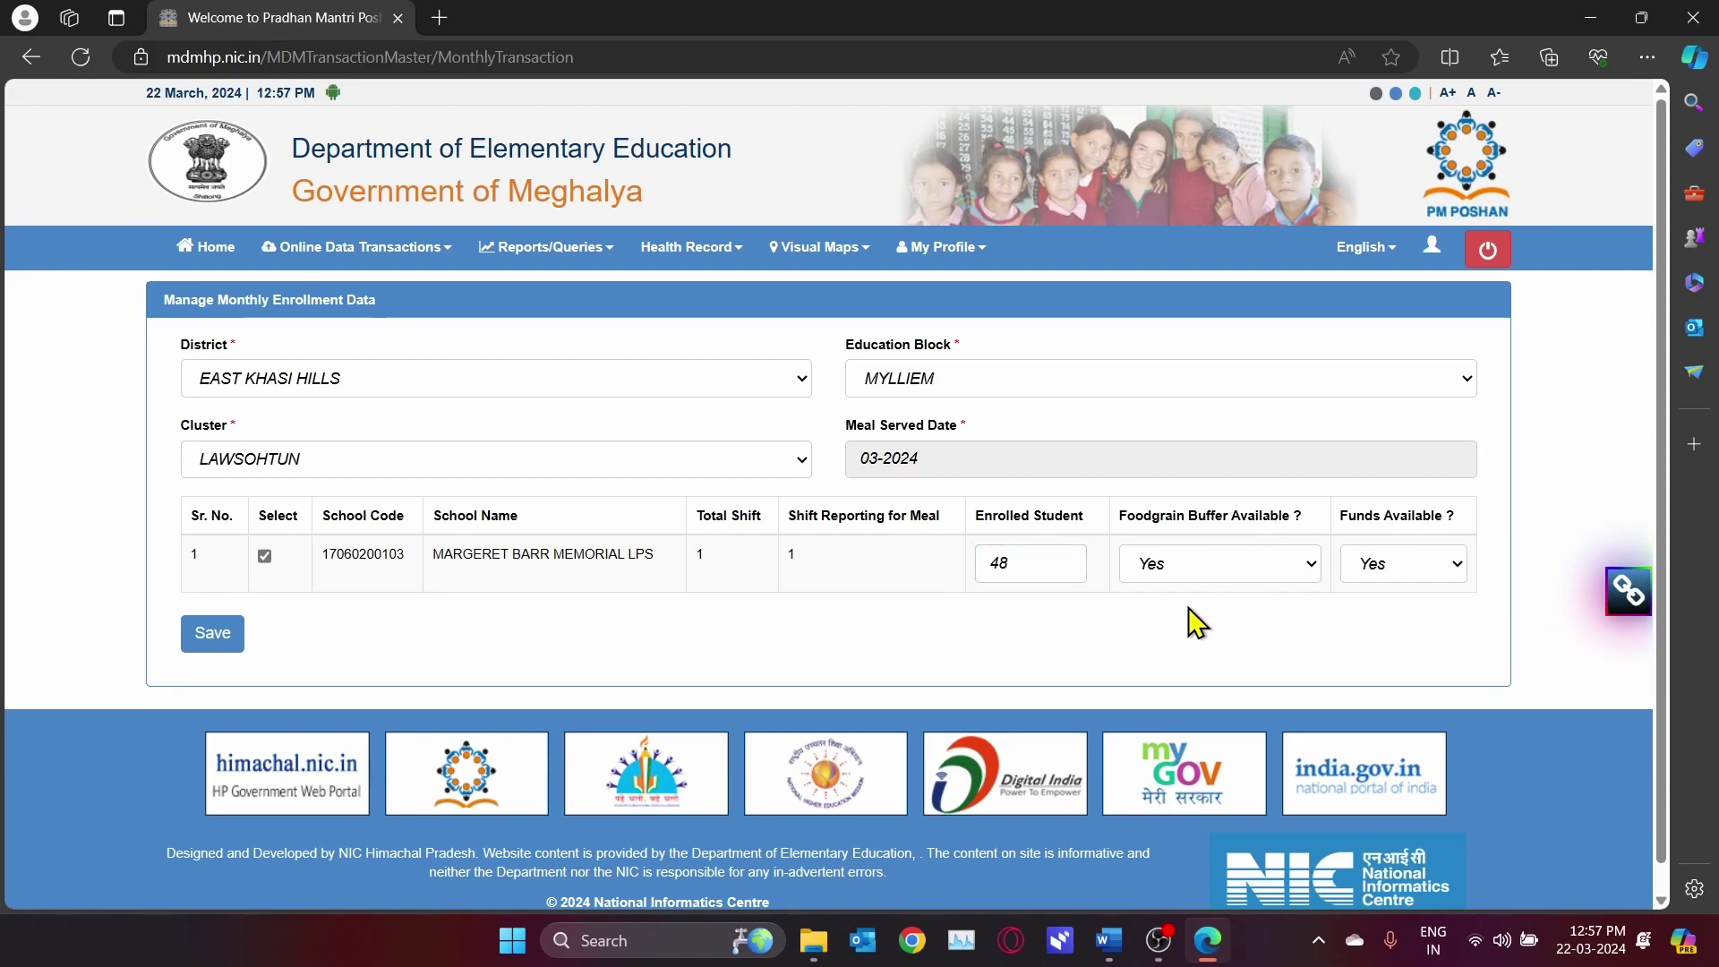
Set Foodgrain Buffer Available and Funds Available both to Yes, after briefly trying No.
left_click(1231, 578)
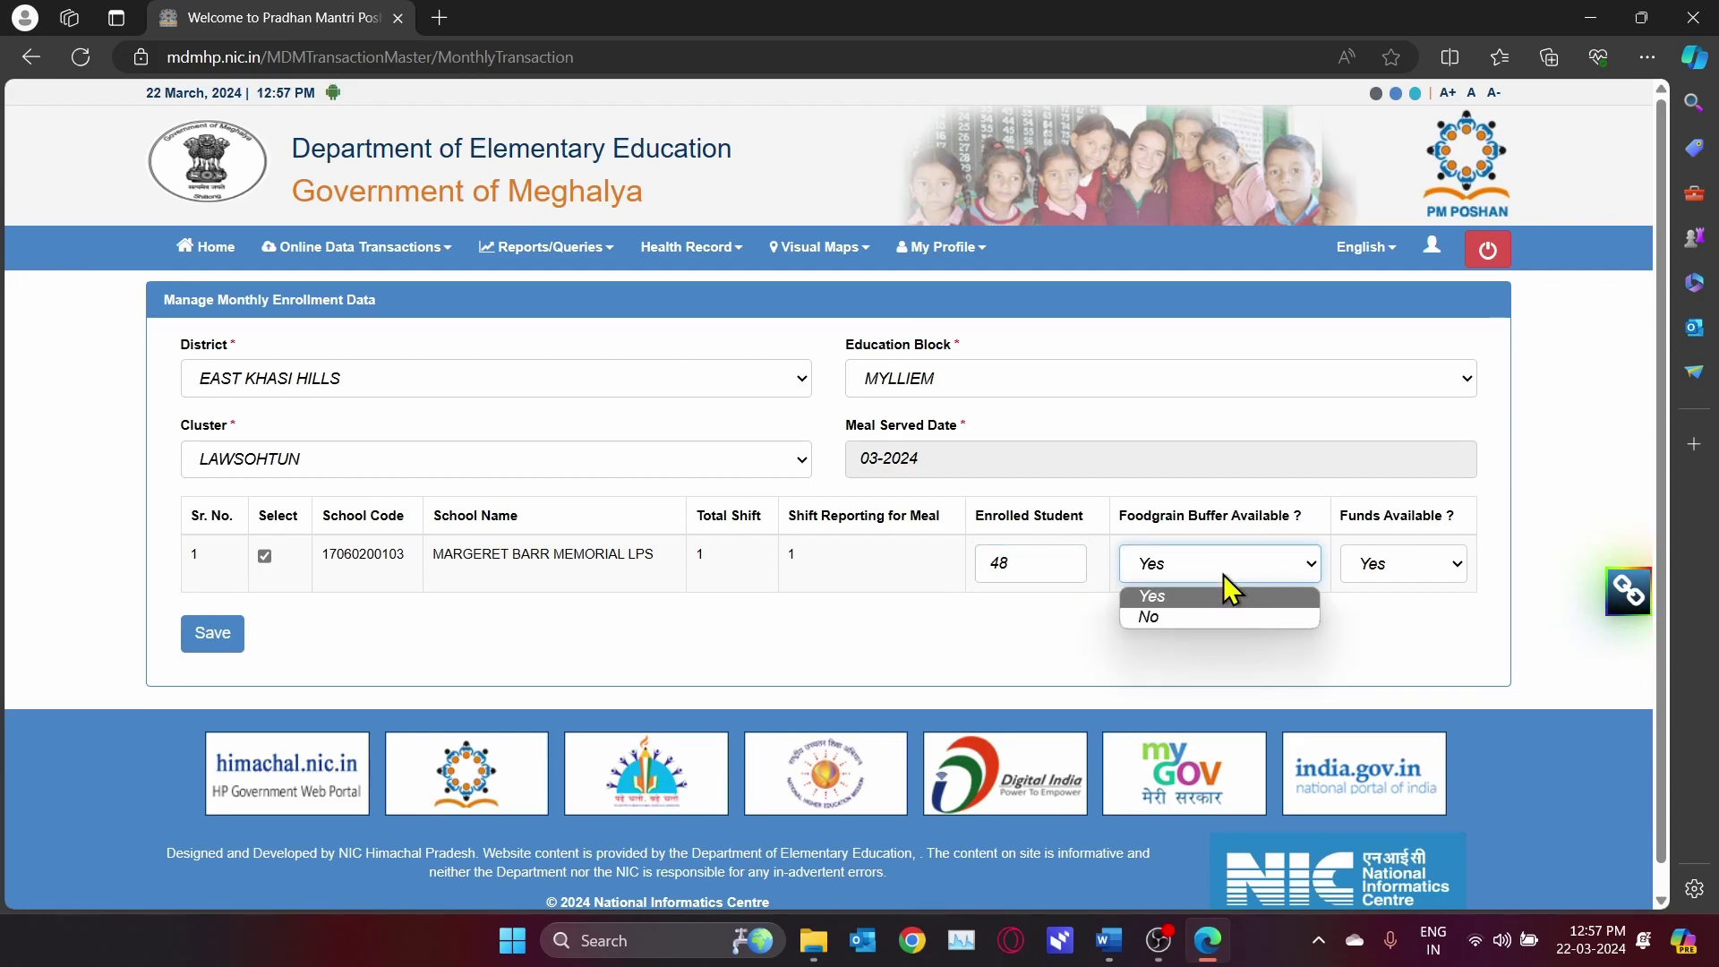
left_click(1203, 593)
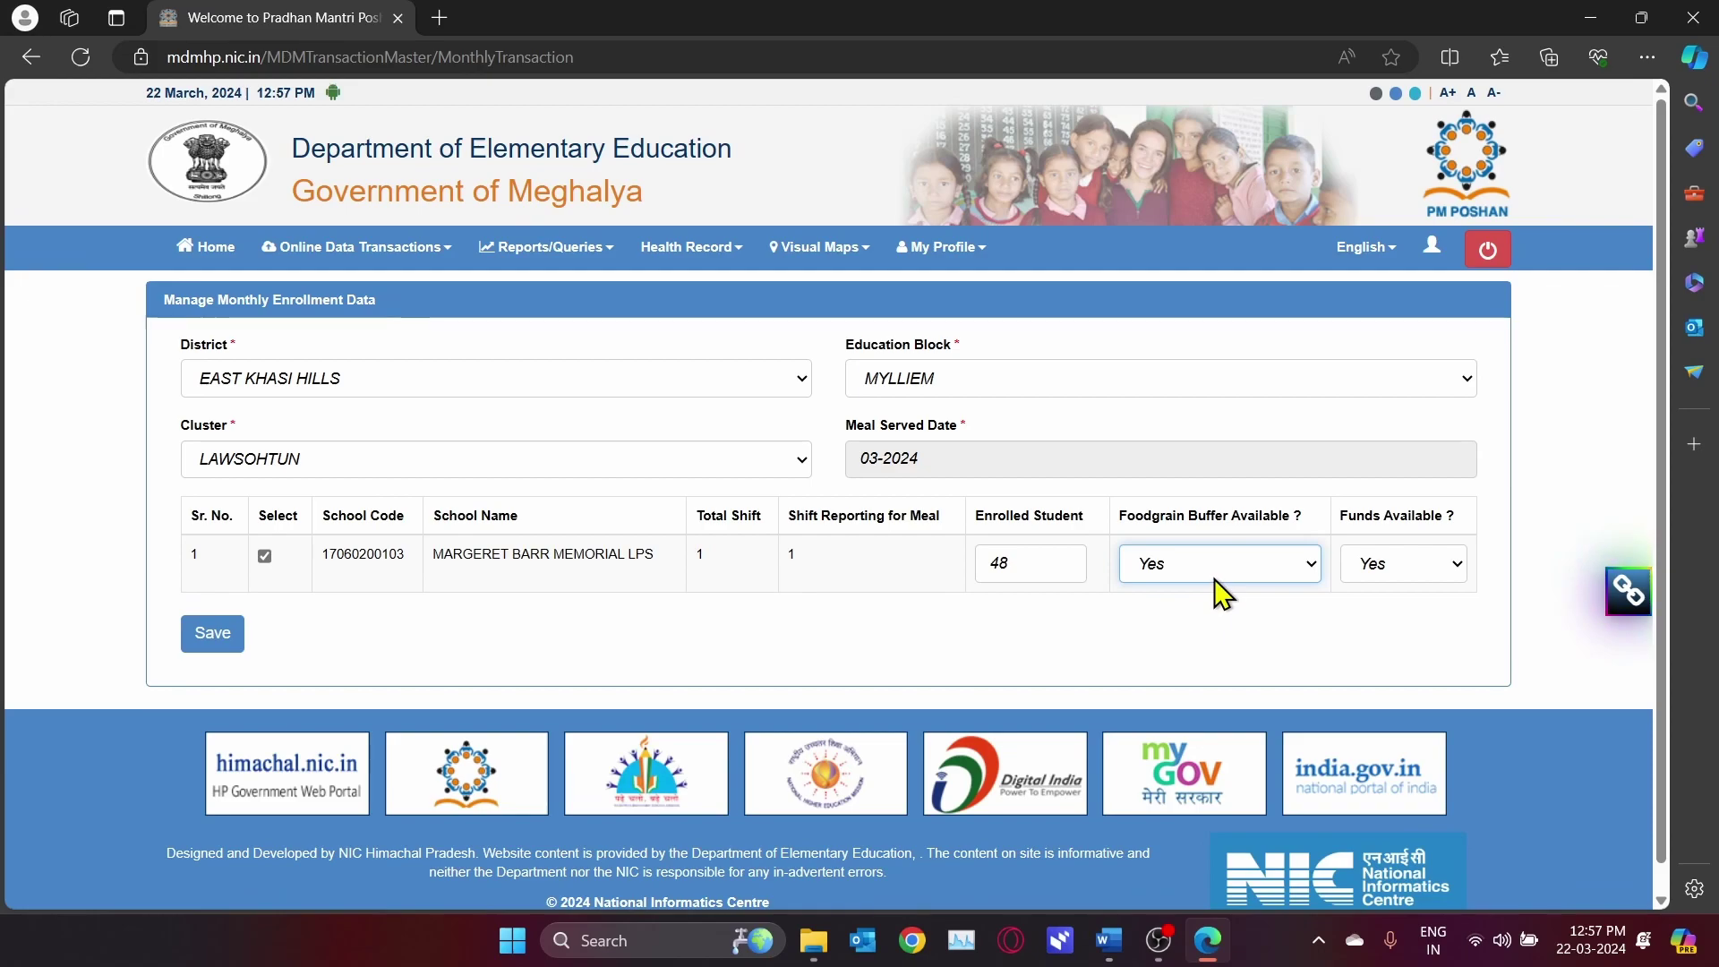
left_click(1230, 566)
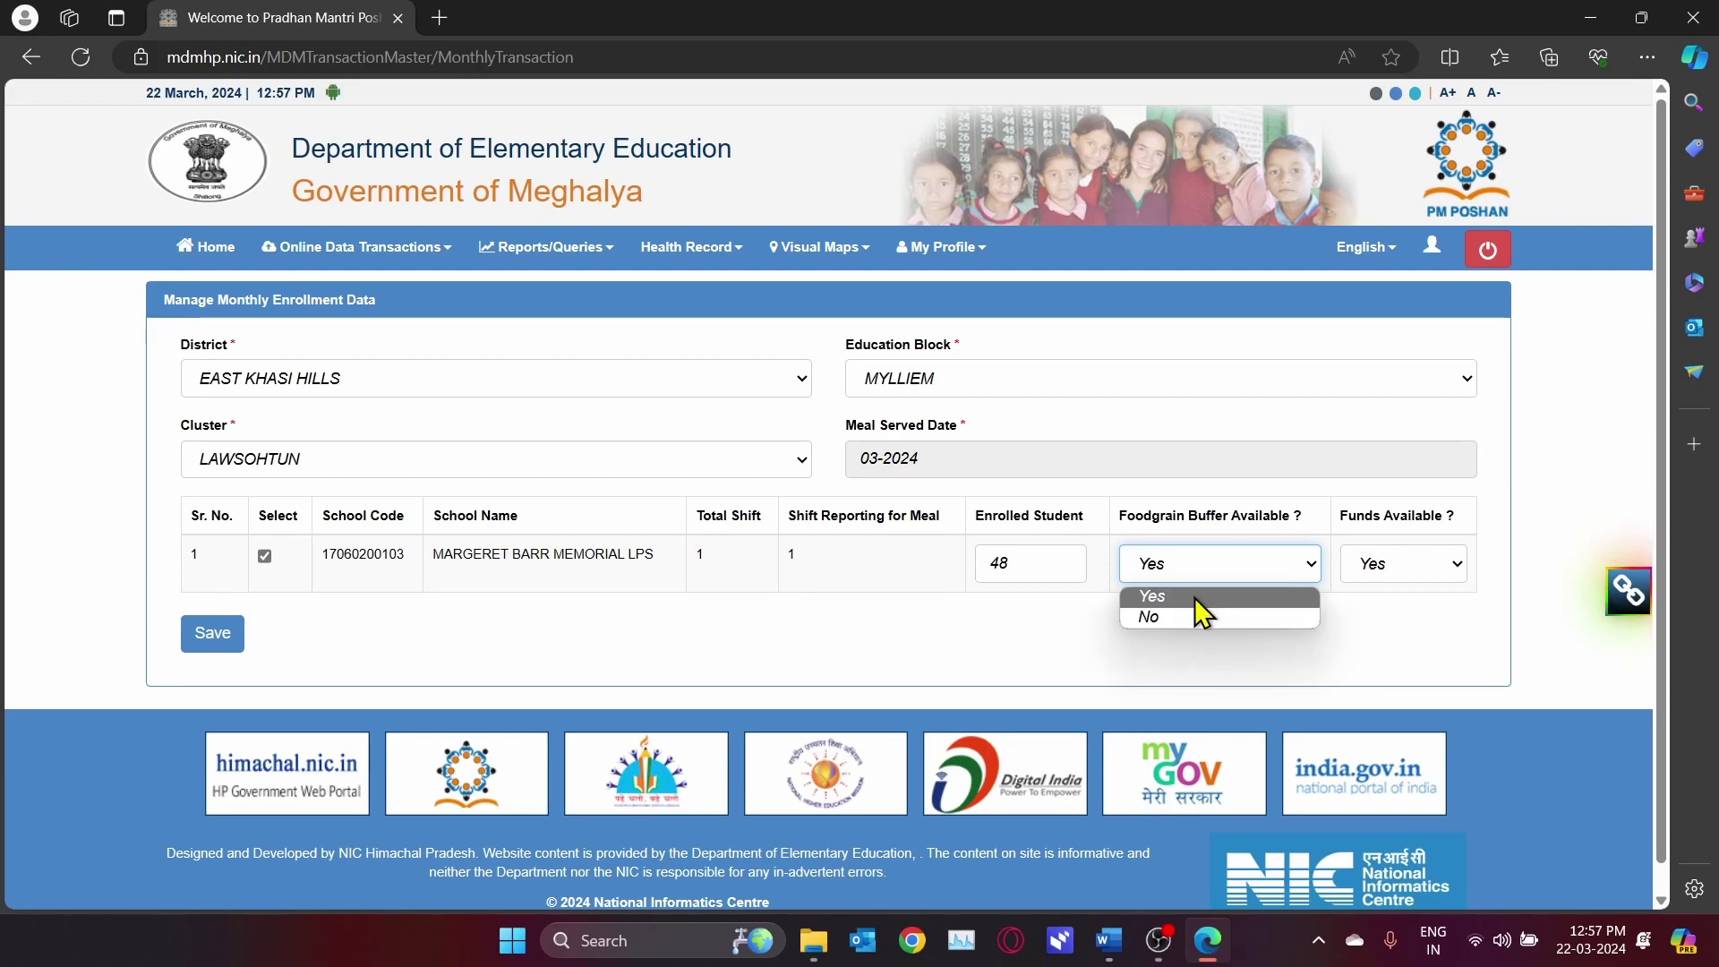
left_click(1178, 627)
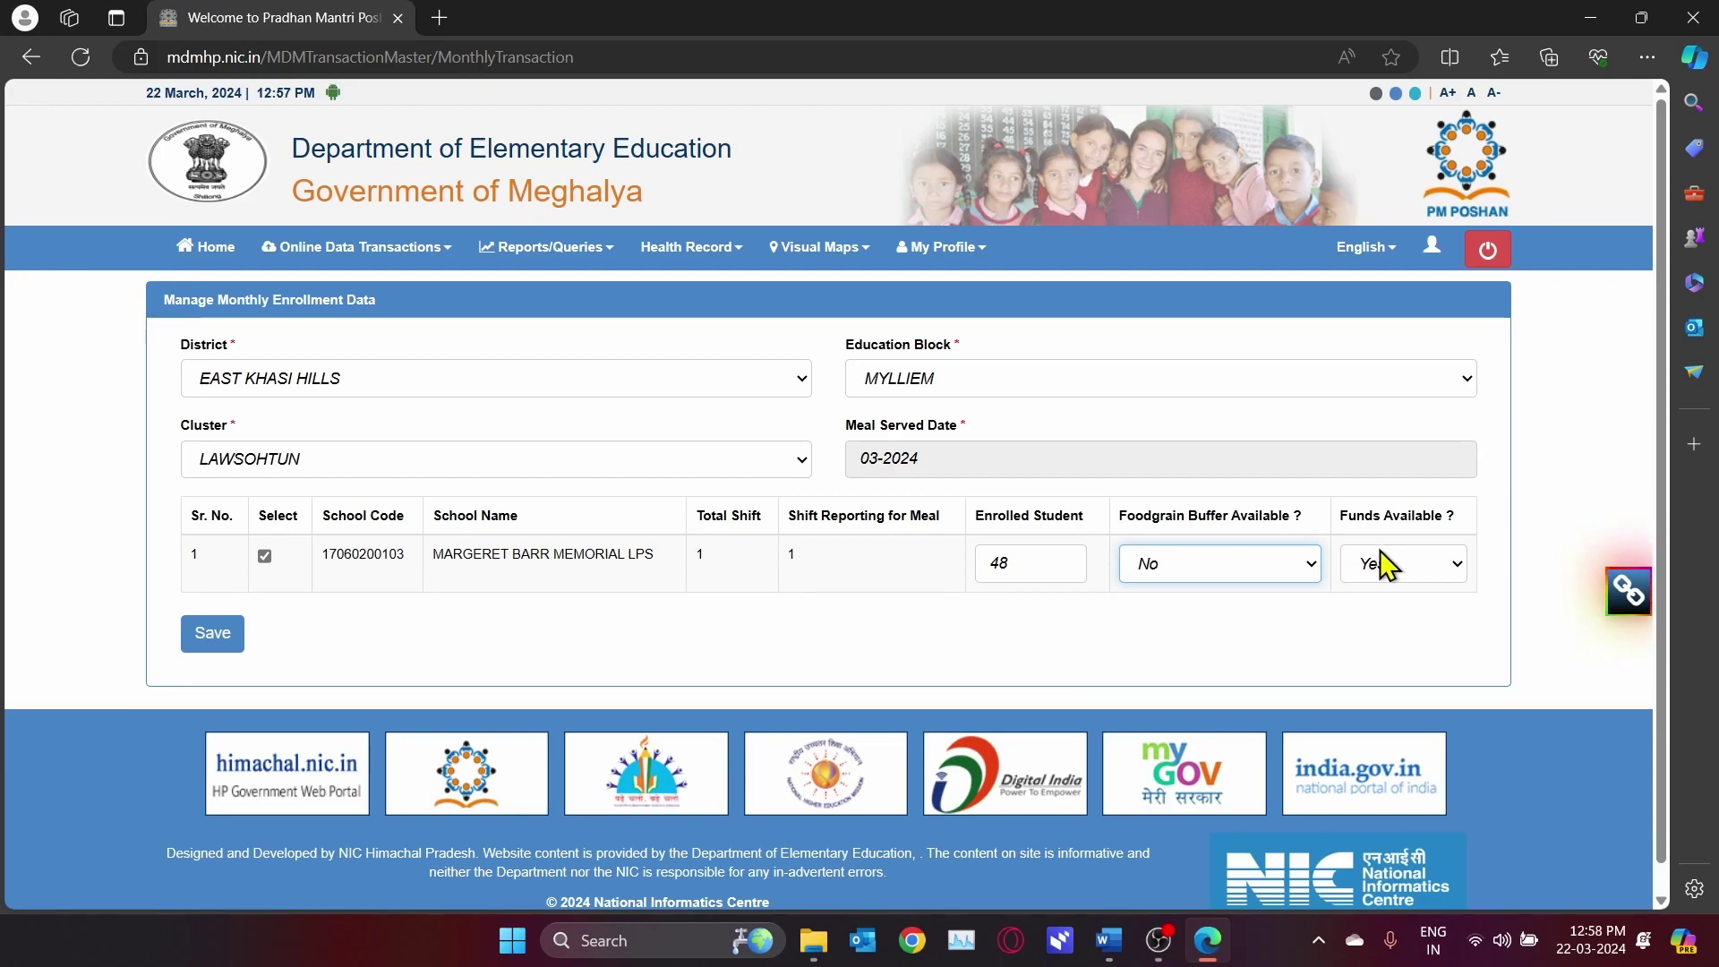
left_click(1385, 589)
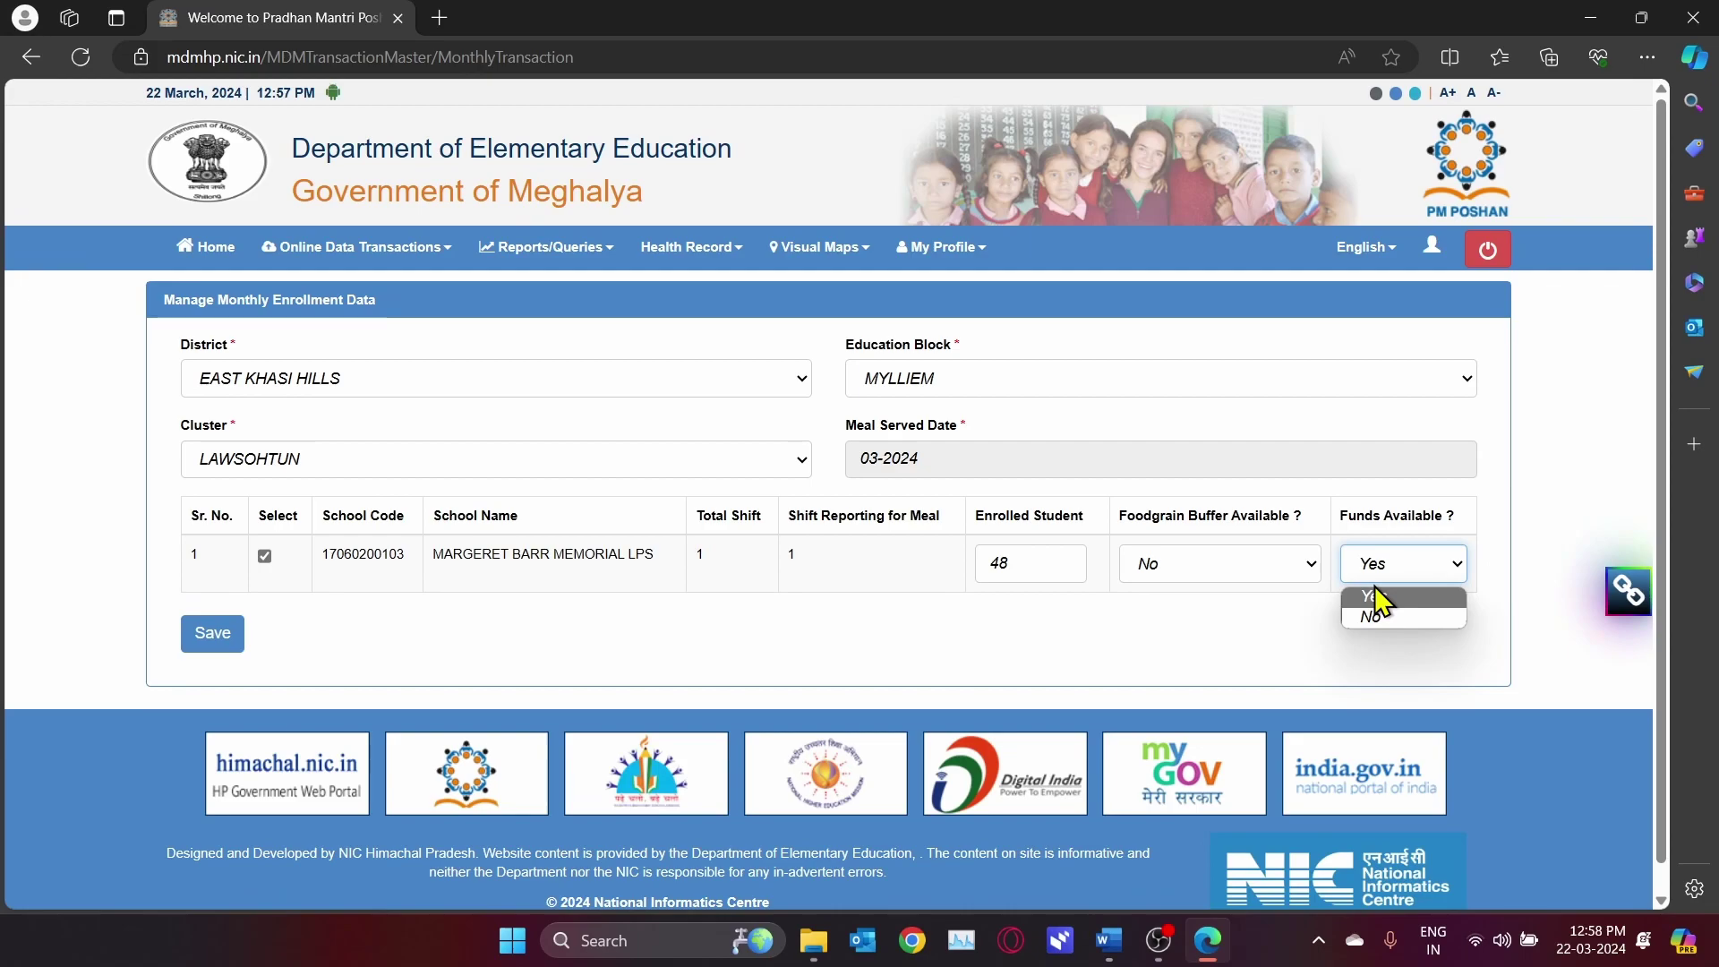
left_click(1373, 594)
left_click(1407, 567)
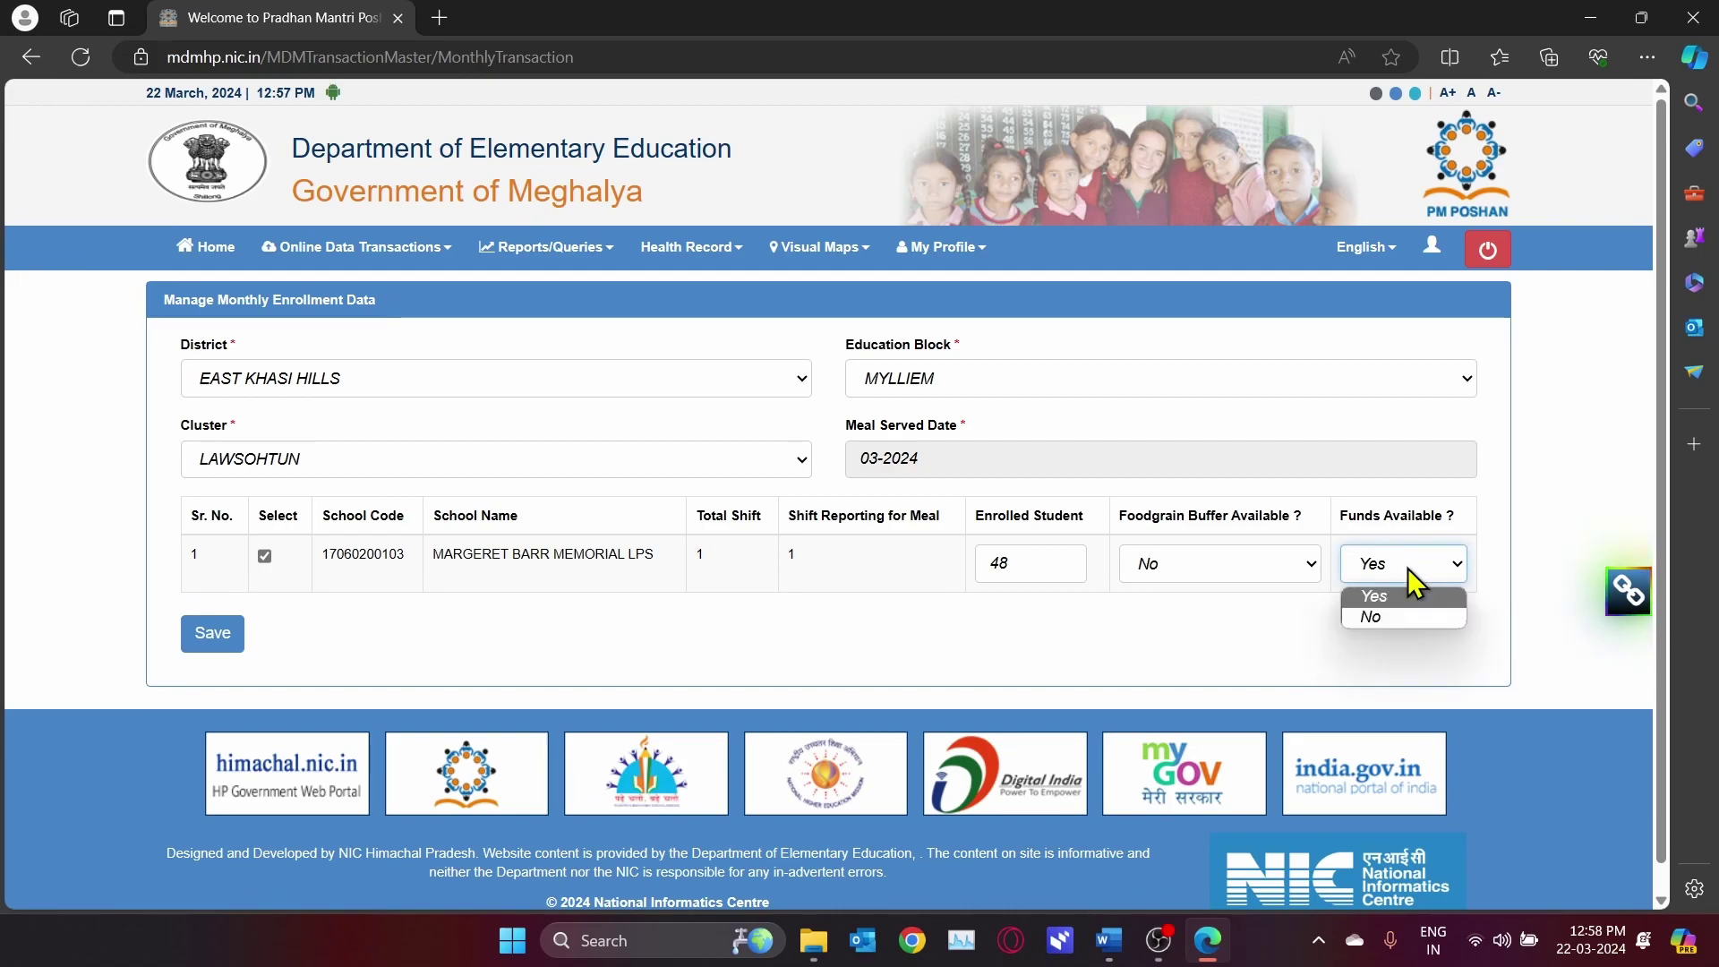
left_click(1373, 611)
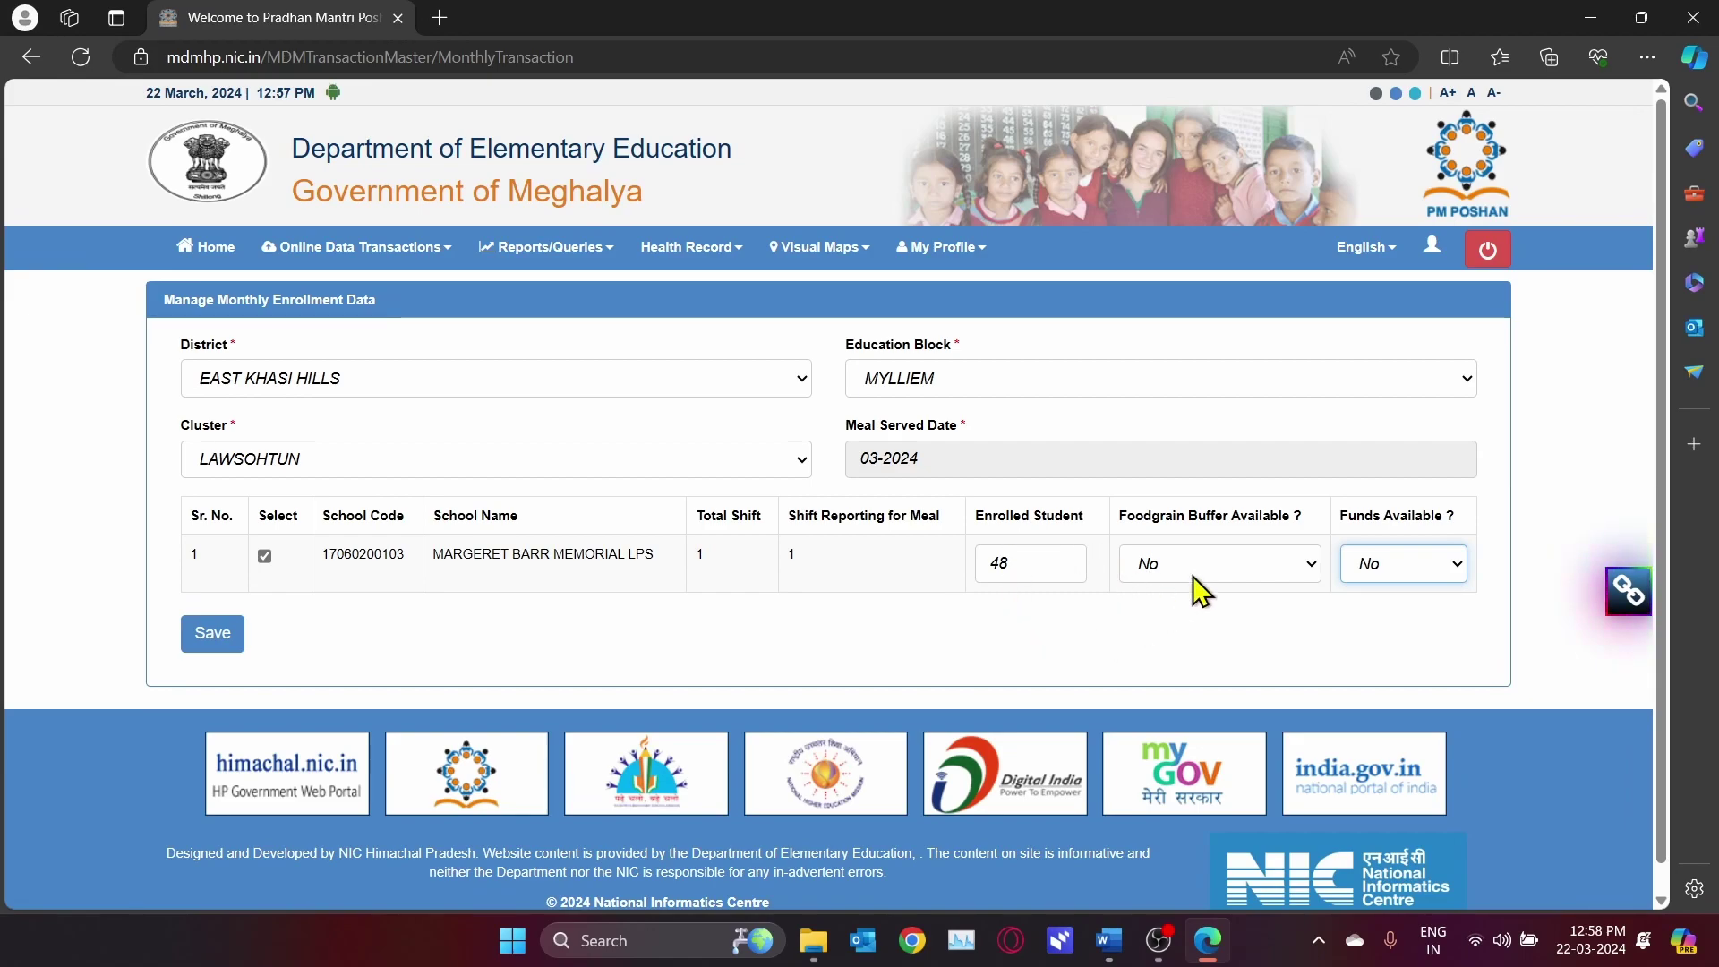
left_click(1153, 562)
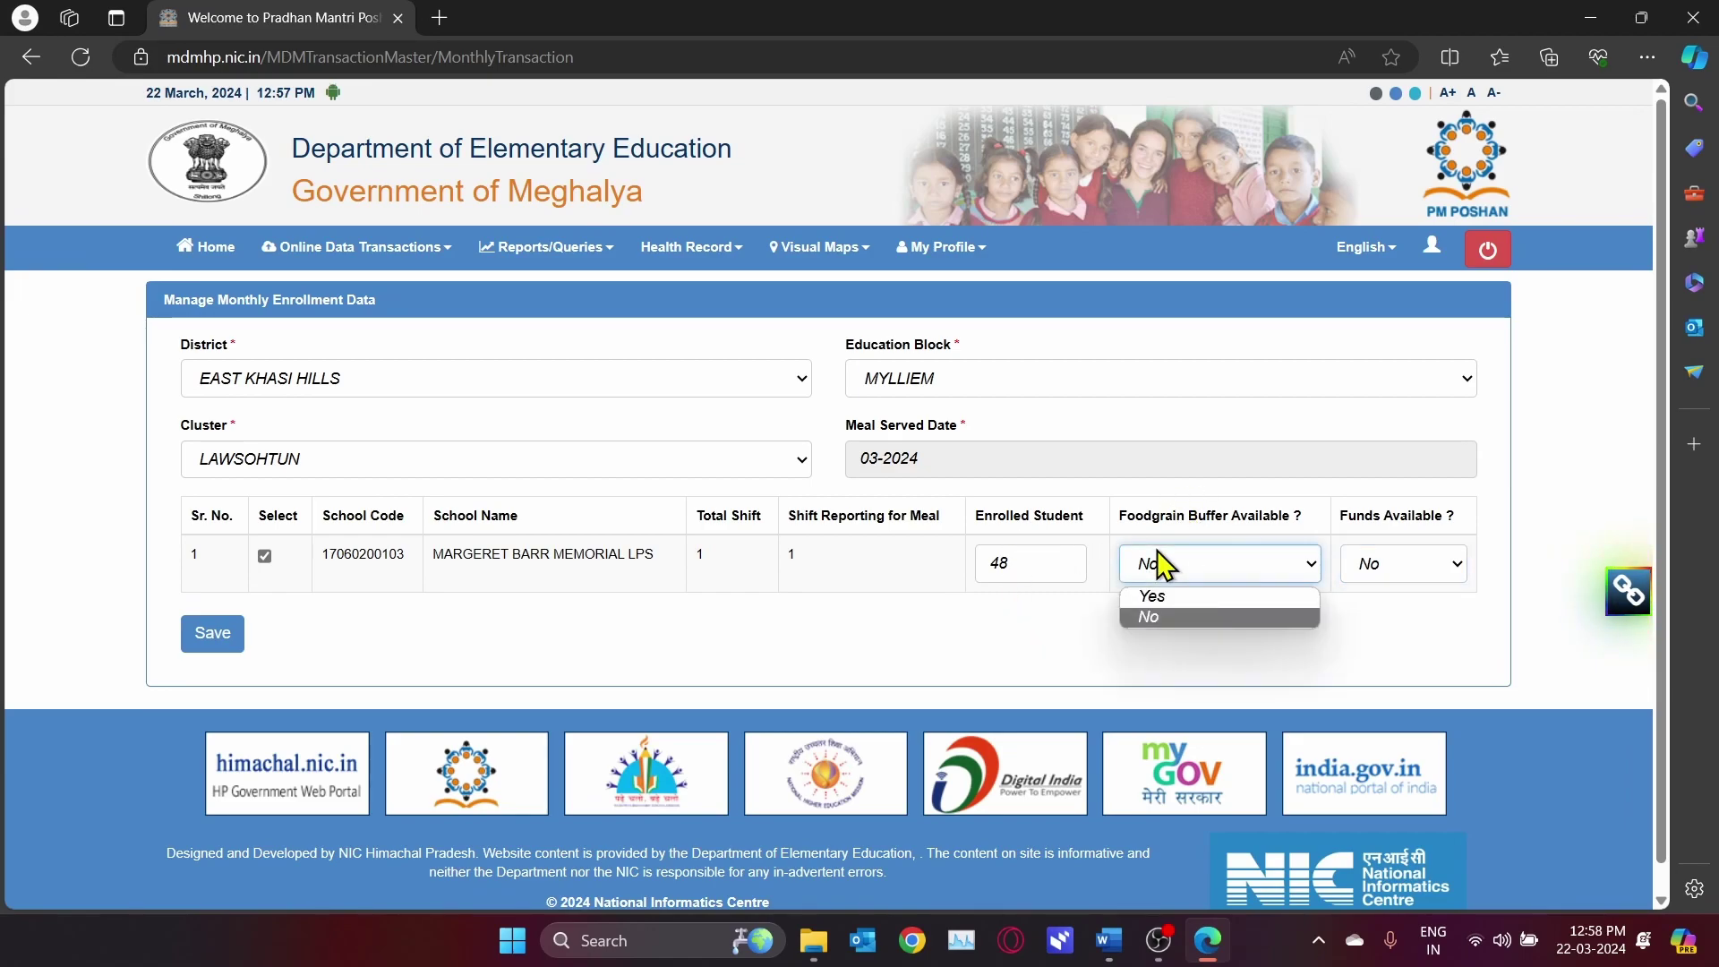
left_click(1146, 597)
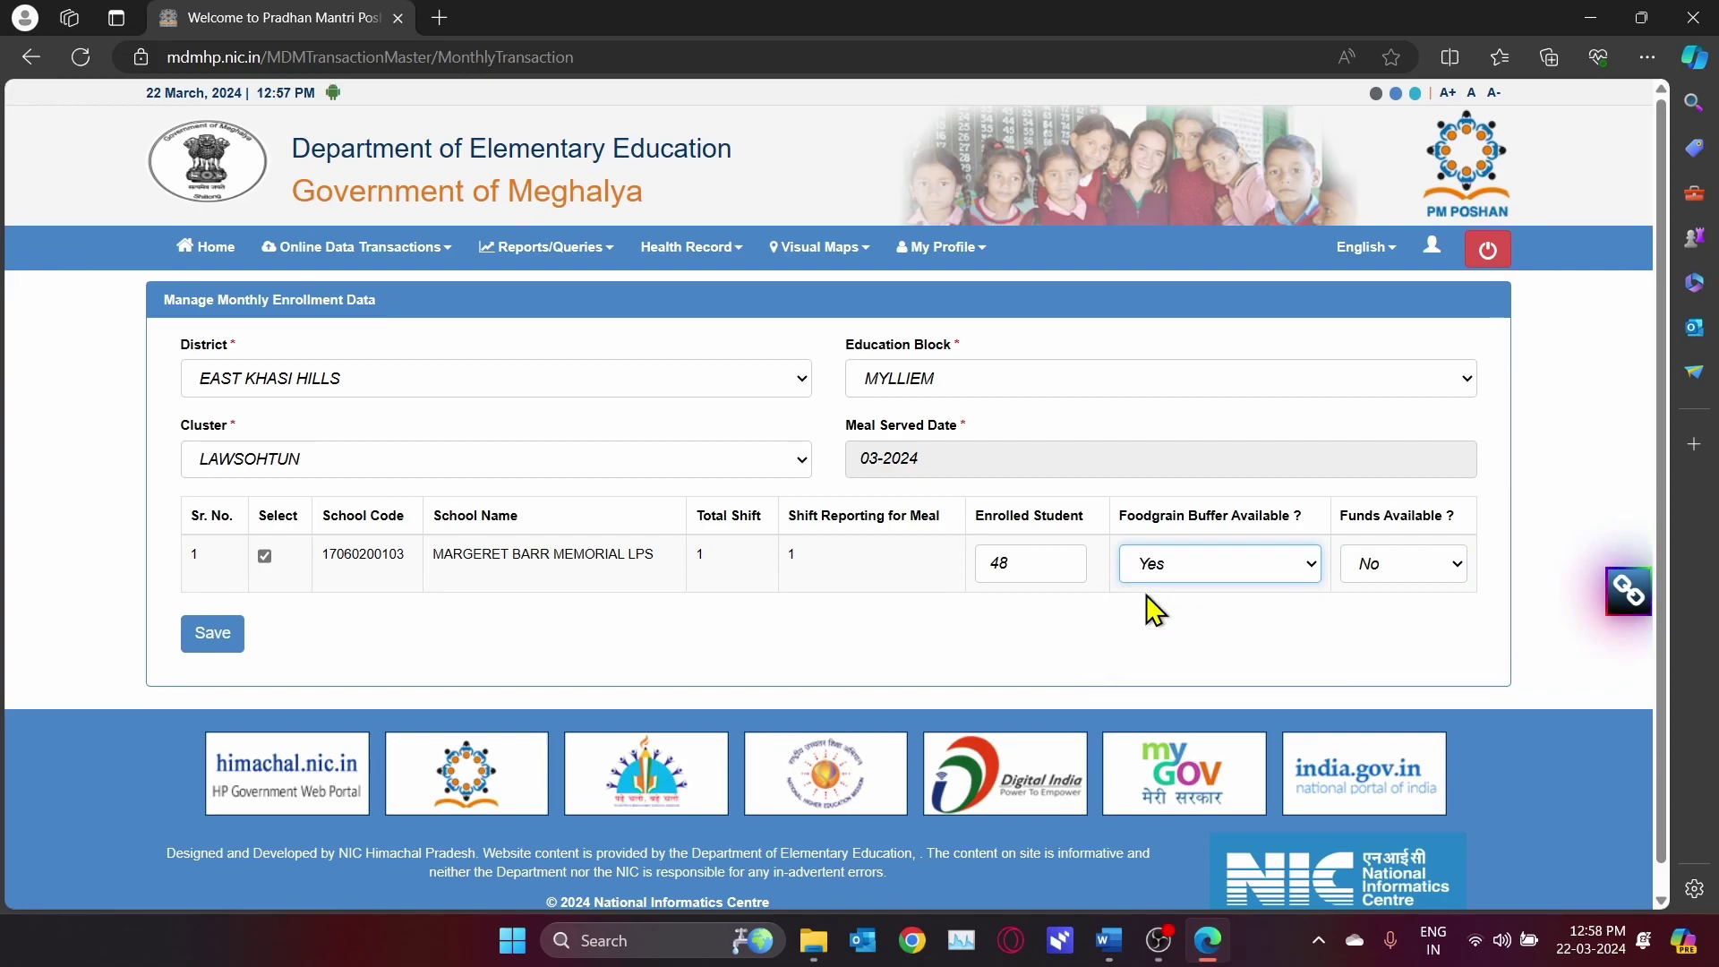
left_click(1376, 564)
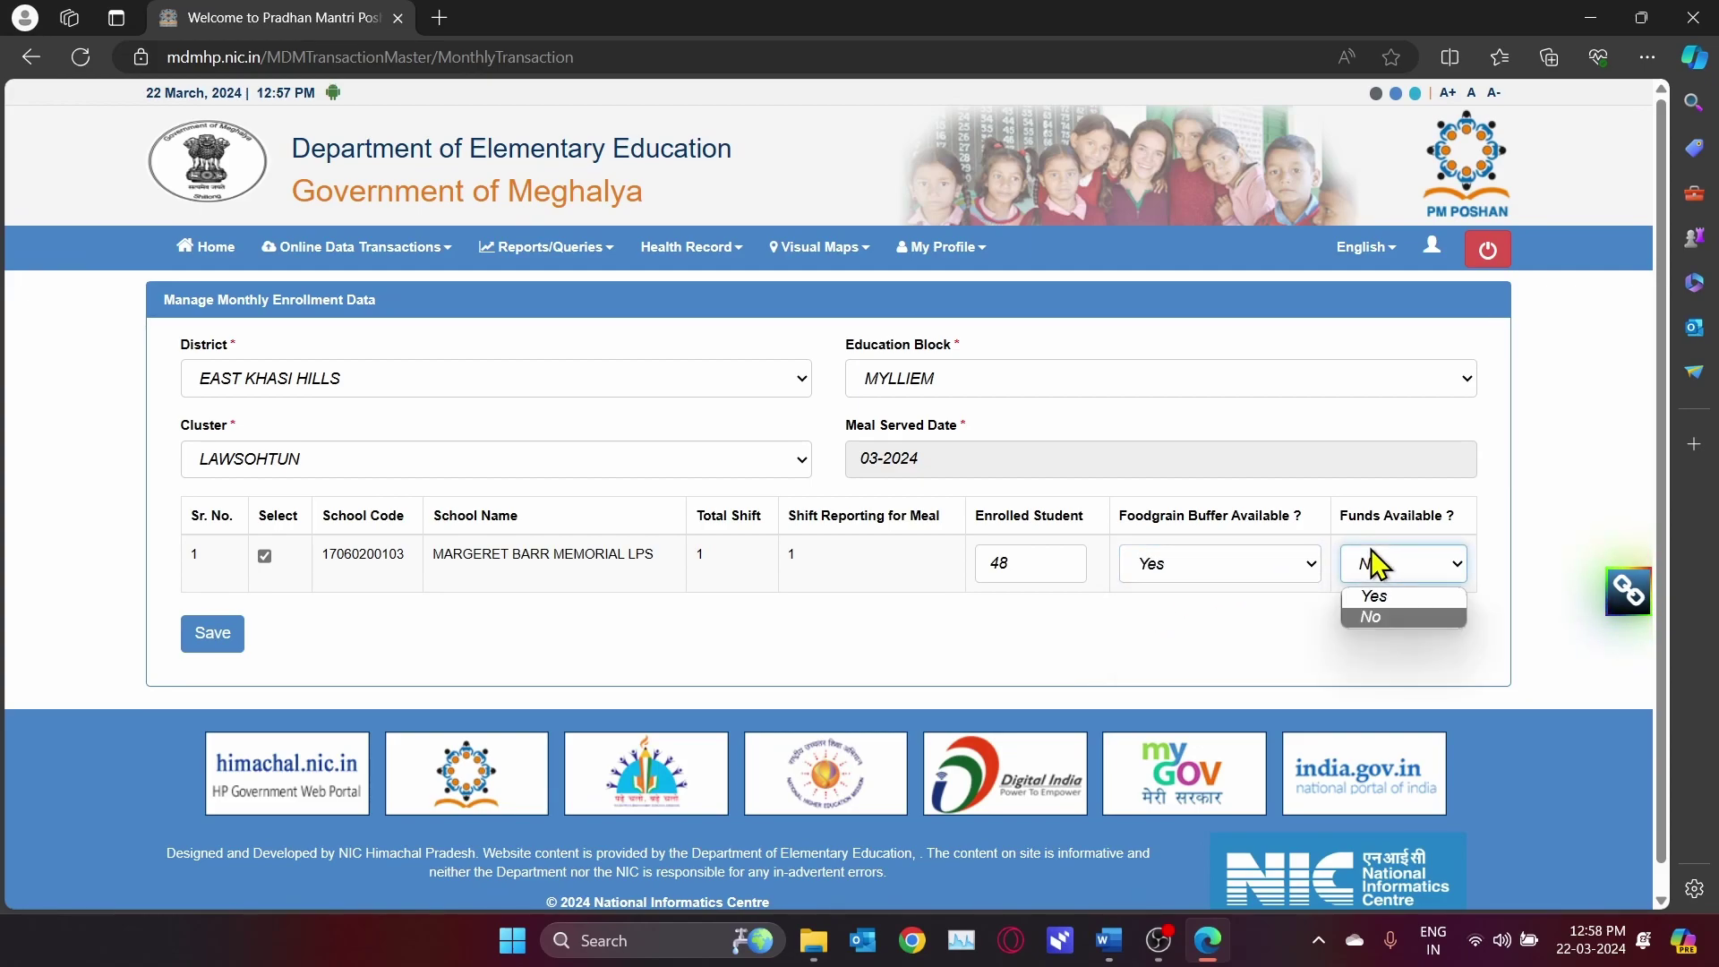
left_click(1375, 598)
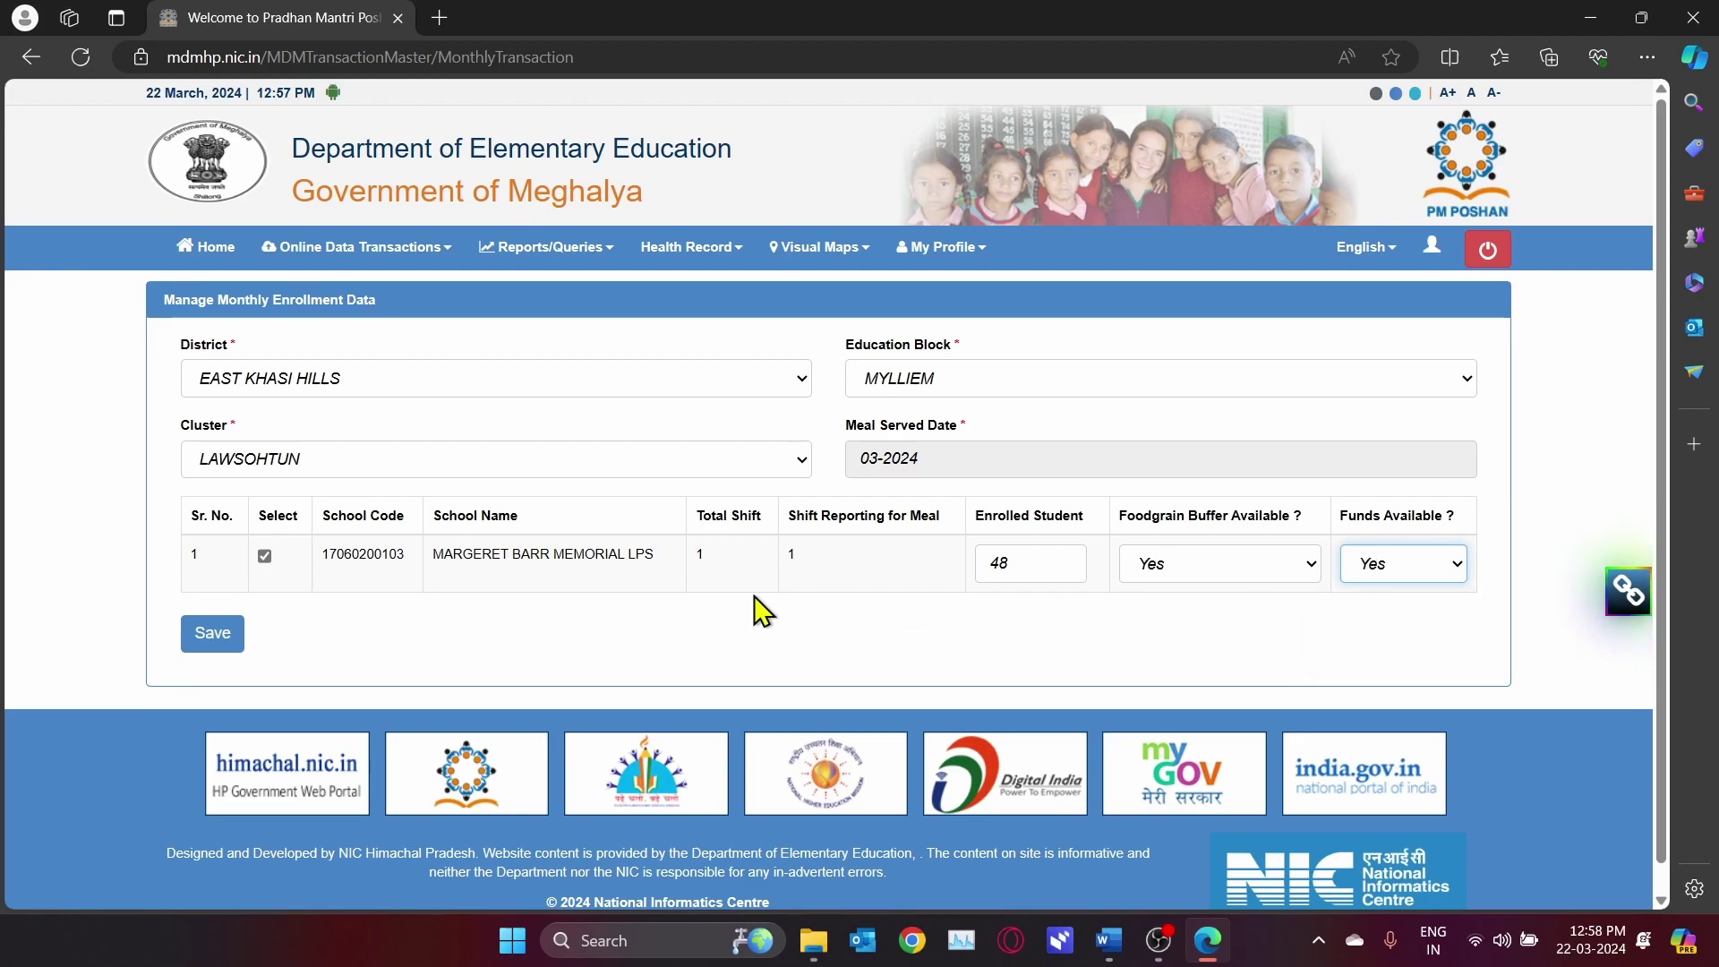
Save the 03-2024 monthly enrollment row and acknowledge the saved-successfully alert.
left_click(215, 636)
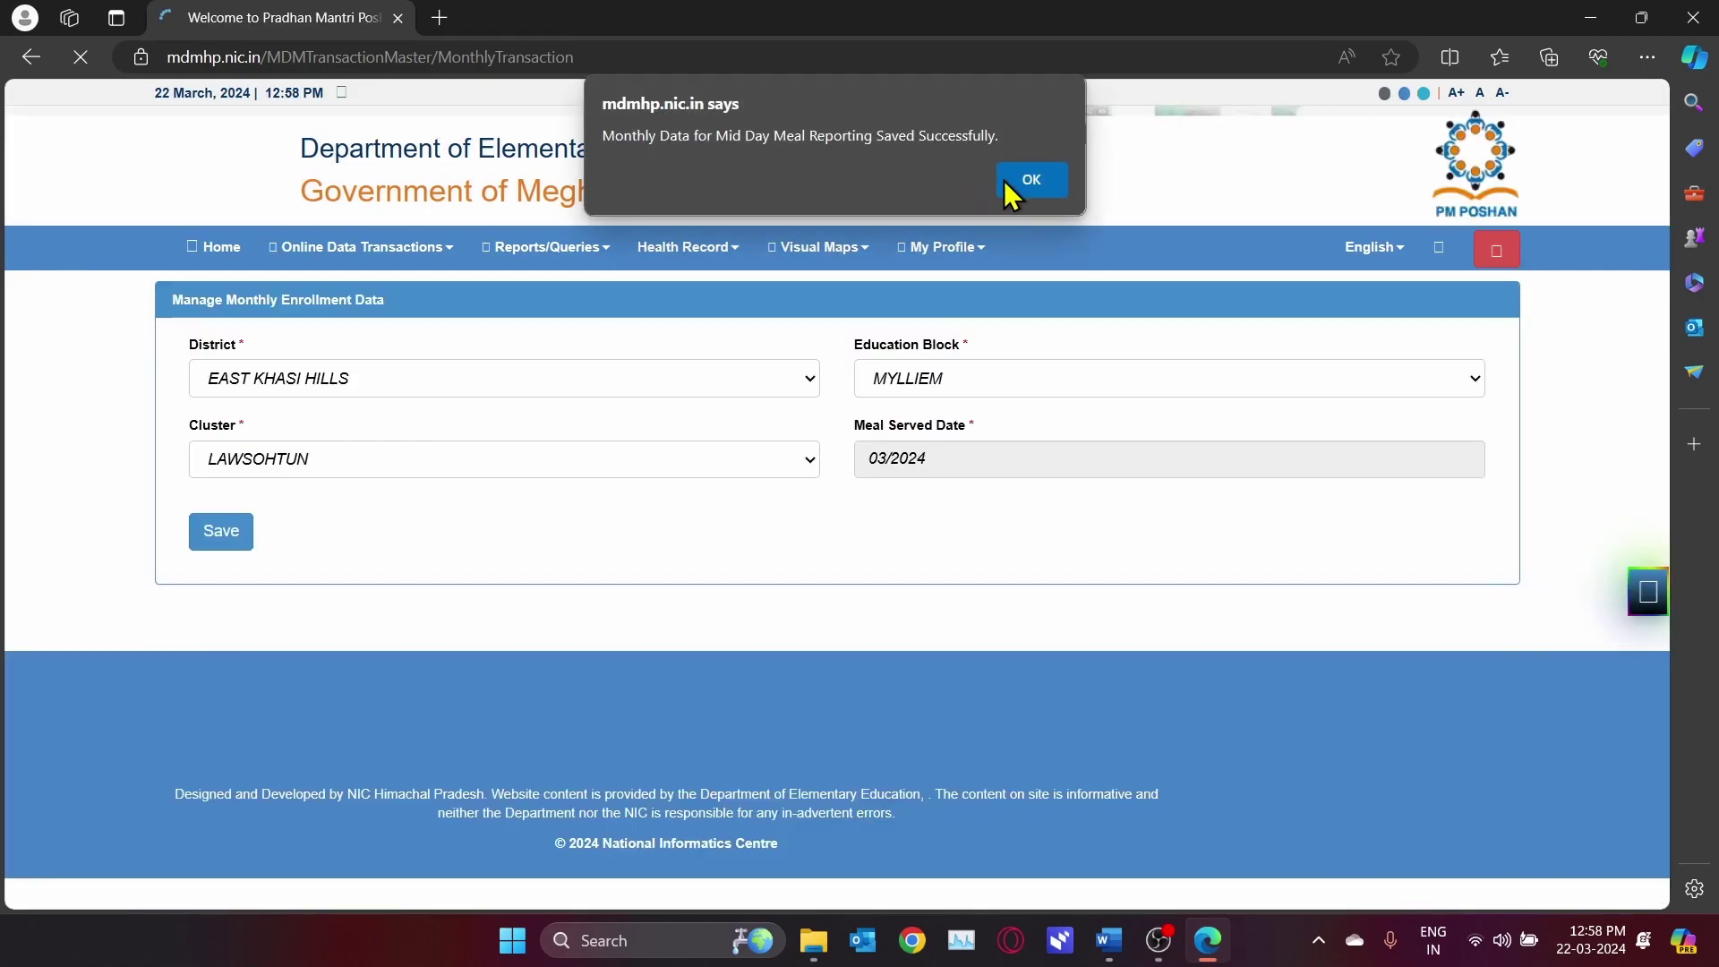
left_click(1029, 183)
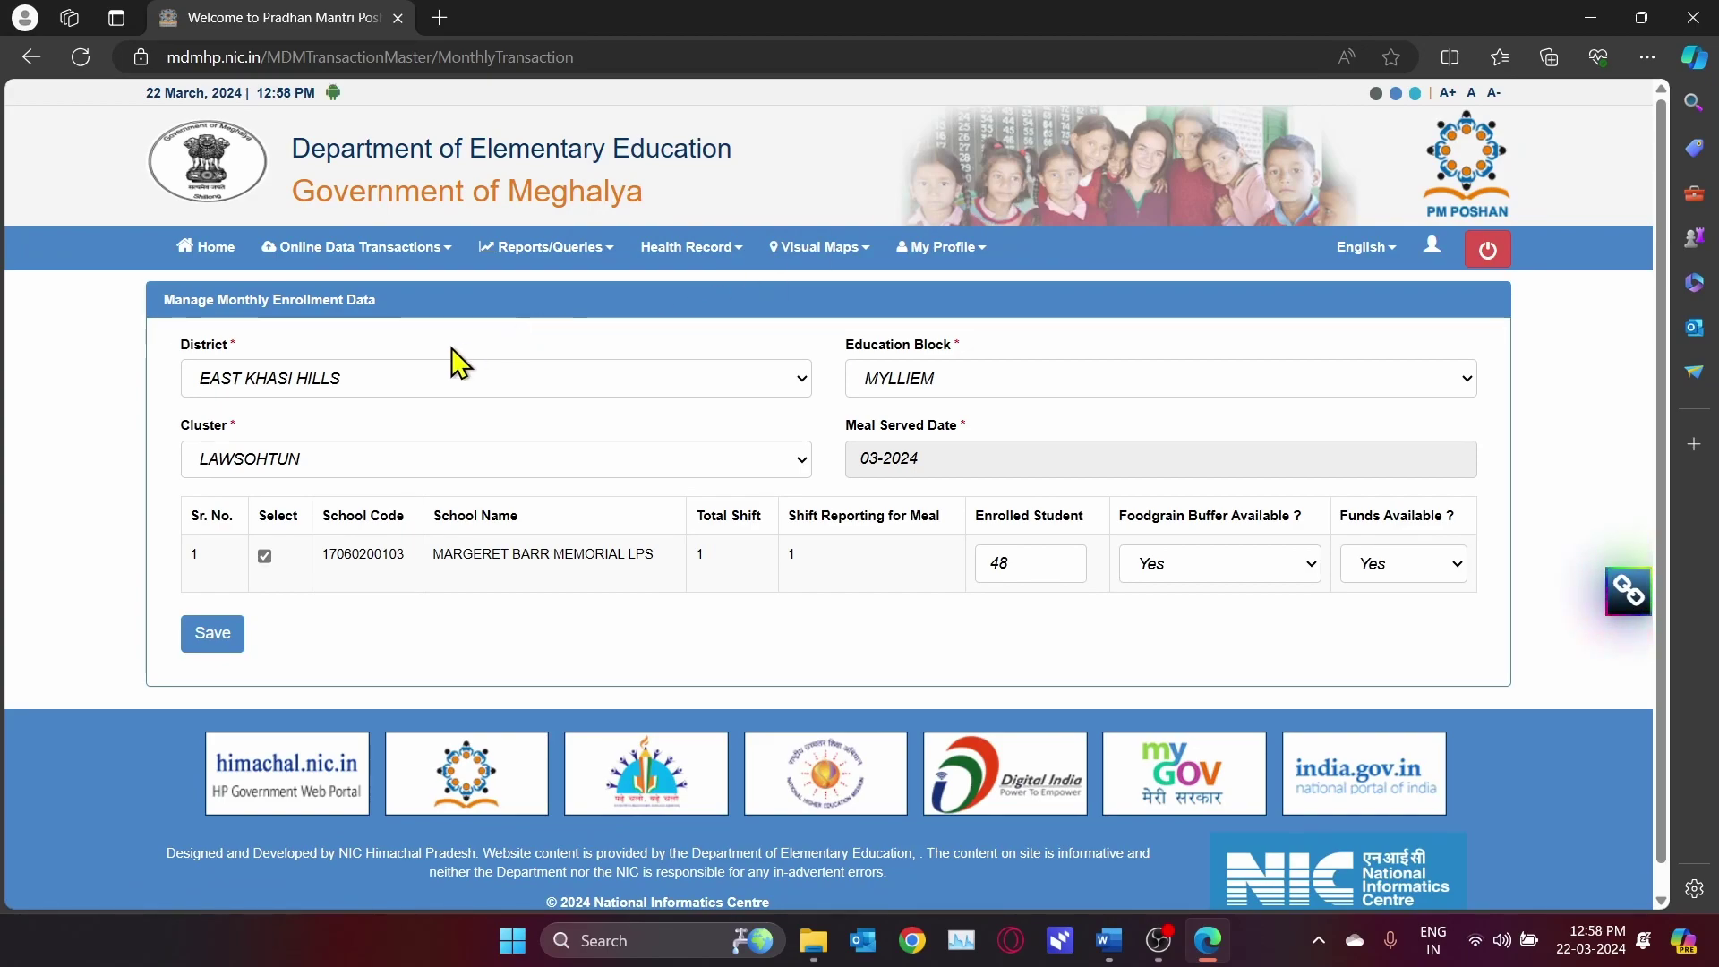
left_click(398, 261)
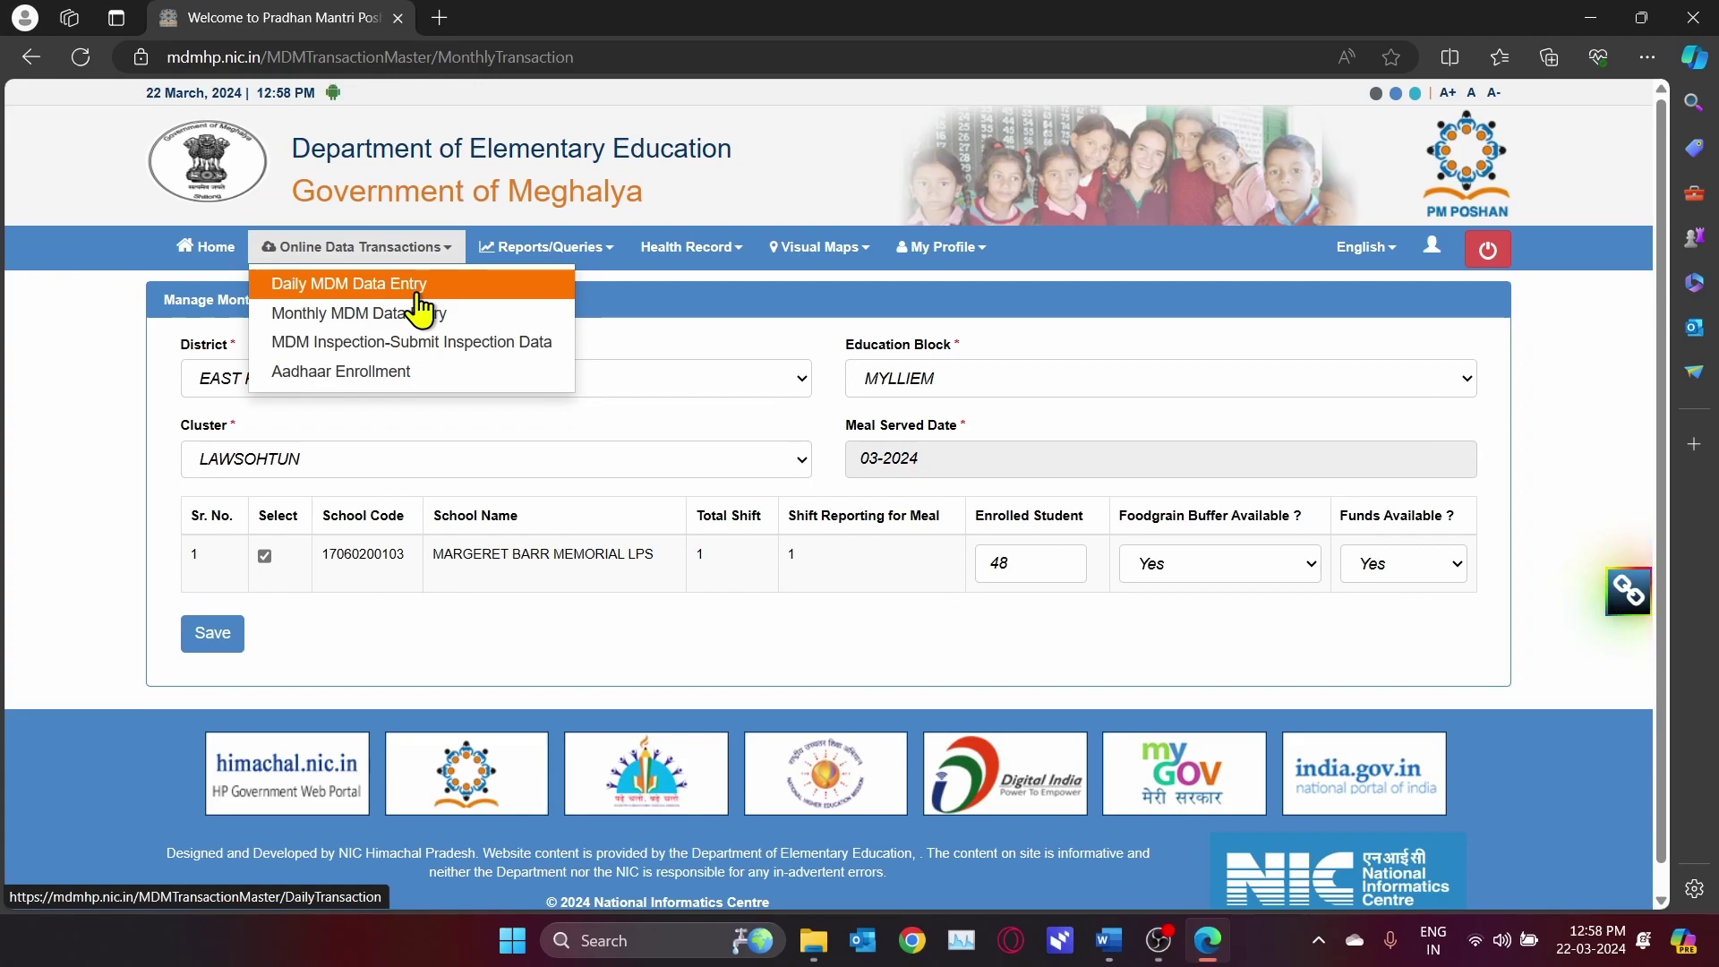
Choose Daily MDM Data Entry to show the 22/03/2024 daily meal form.
left_click(417, 295)
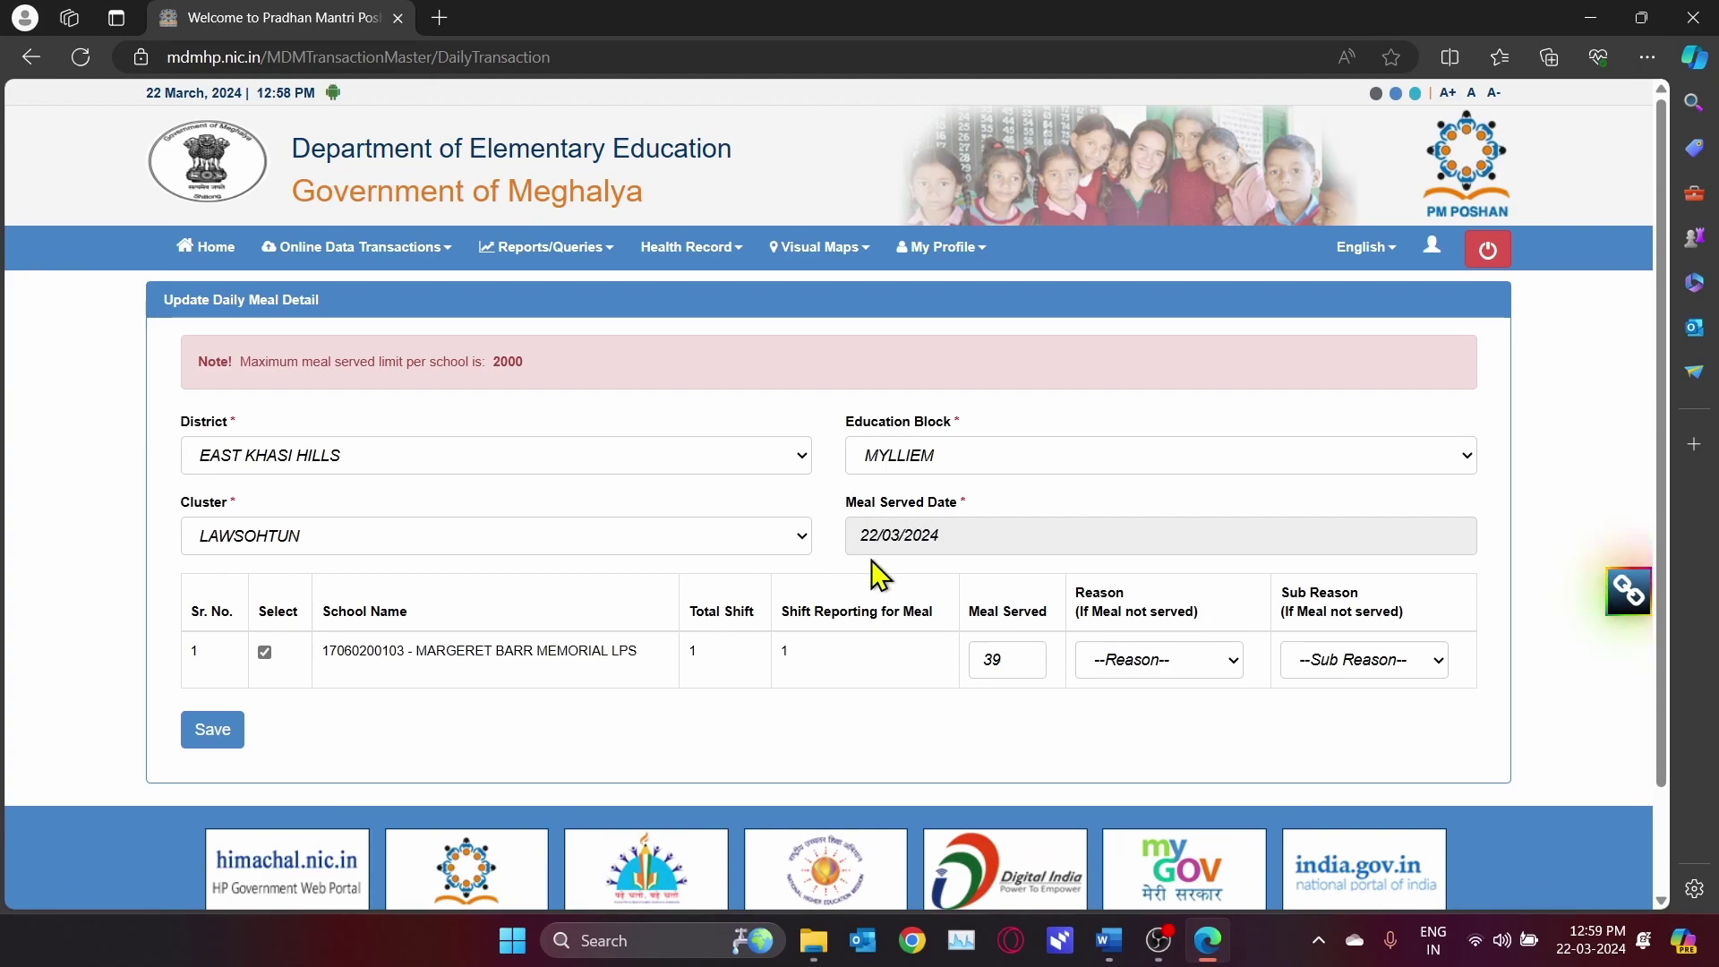
Re-tick the school, re-enter 39 in Meal Served, save, and confirm the success alert.
left_click(266, 655)
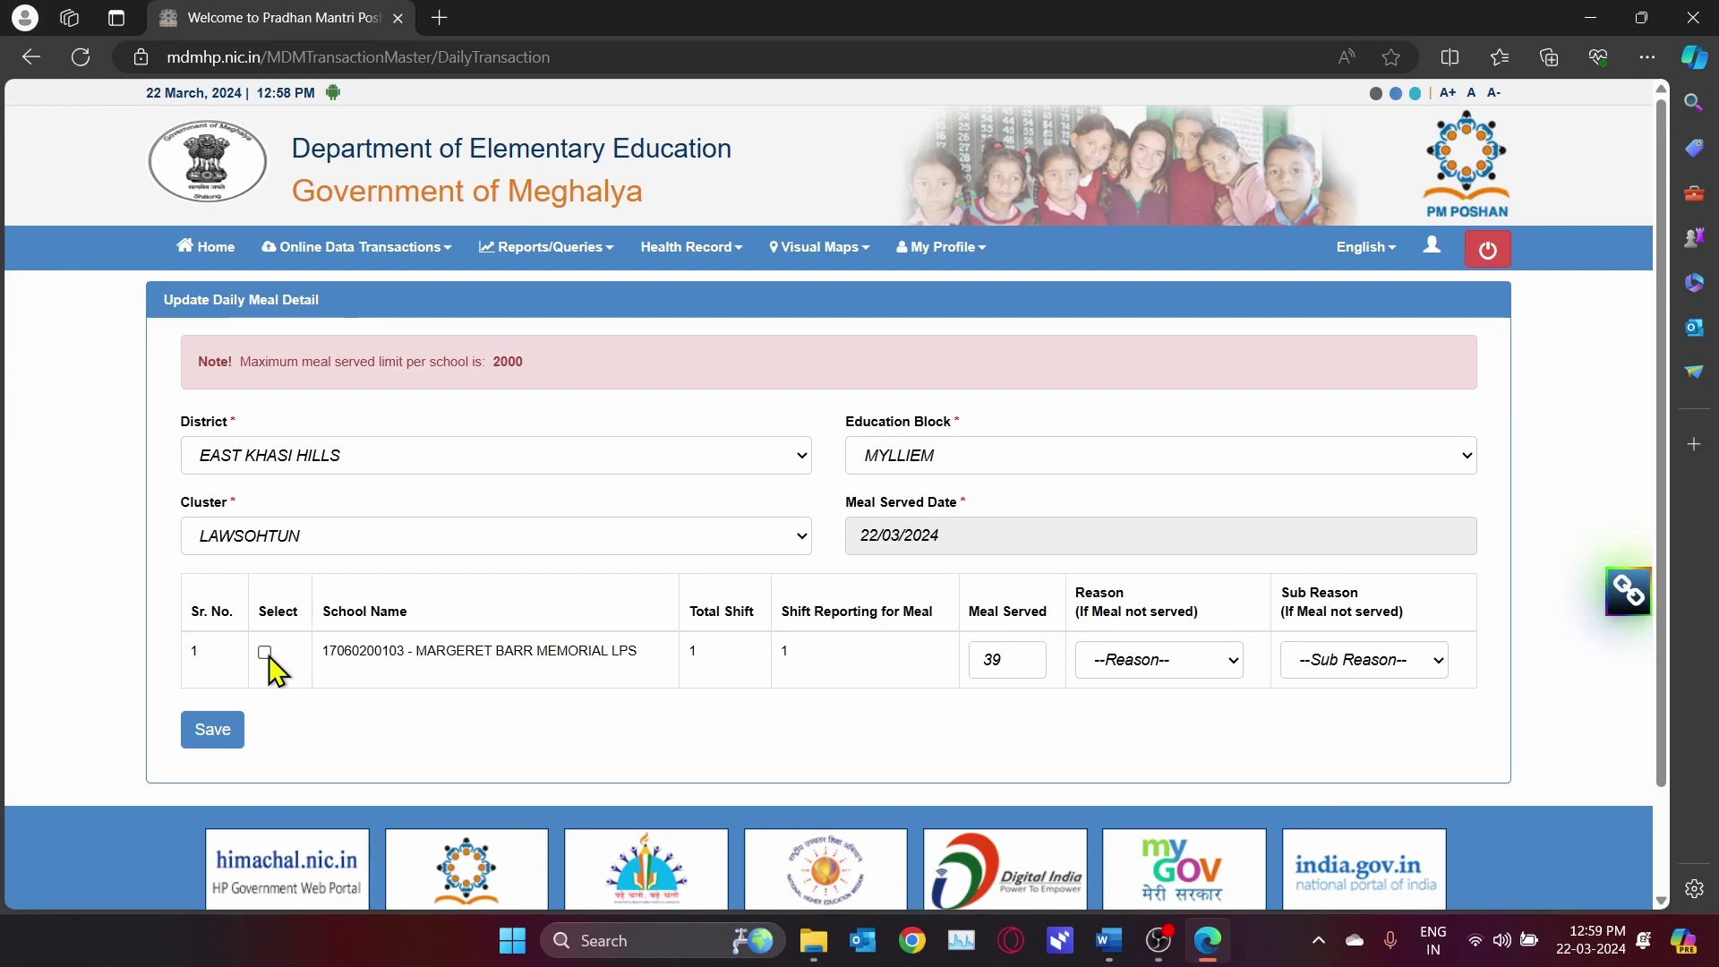
left_click(266, 654)
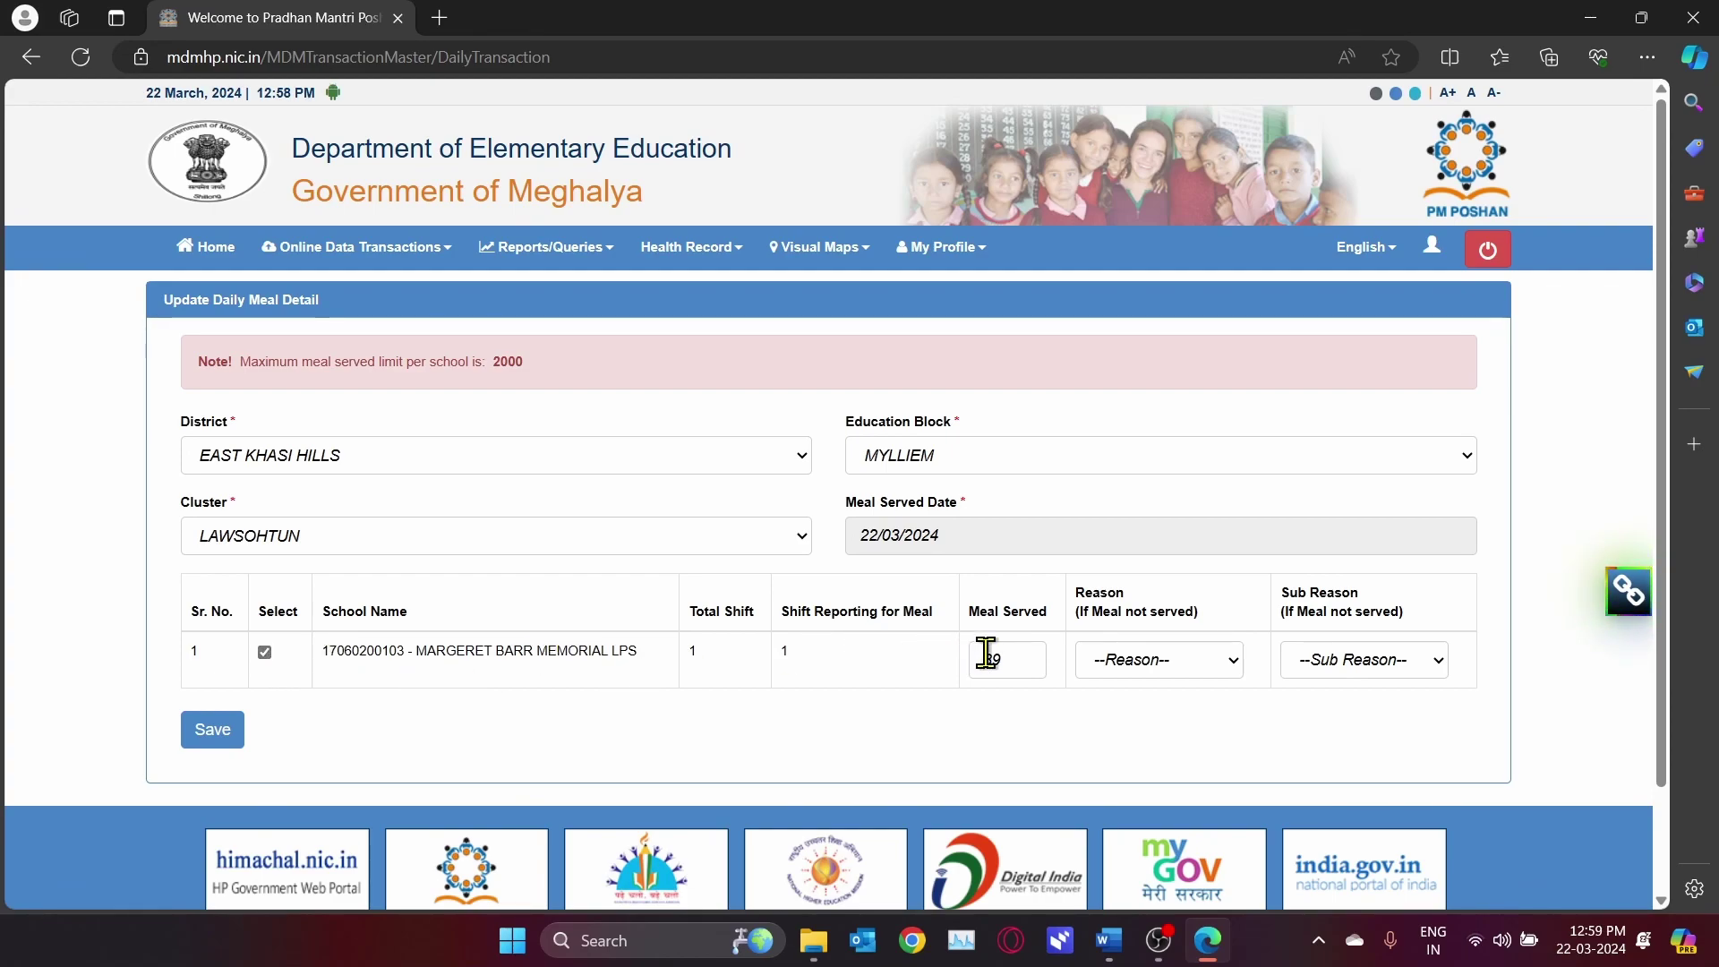
left_click(1043, 667)
key("BackSpace")
key("BackSpace")
left_click(1044, 668)
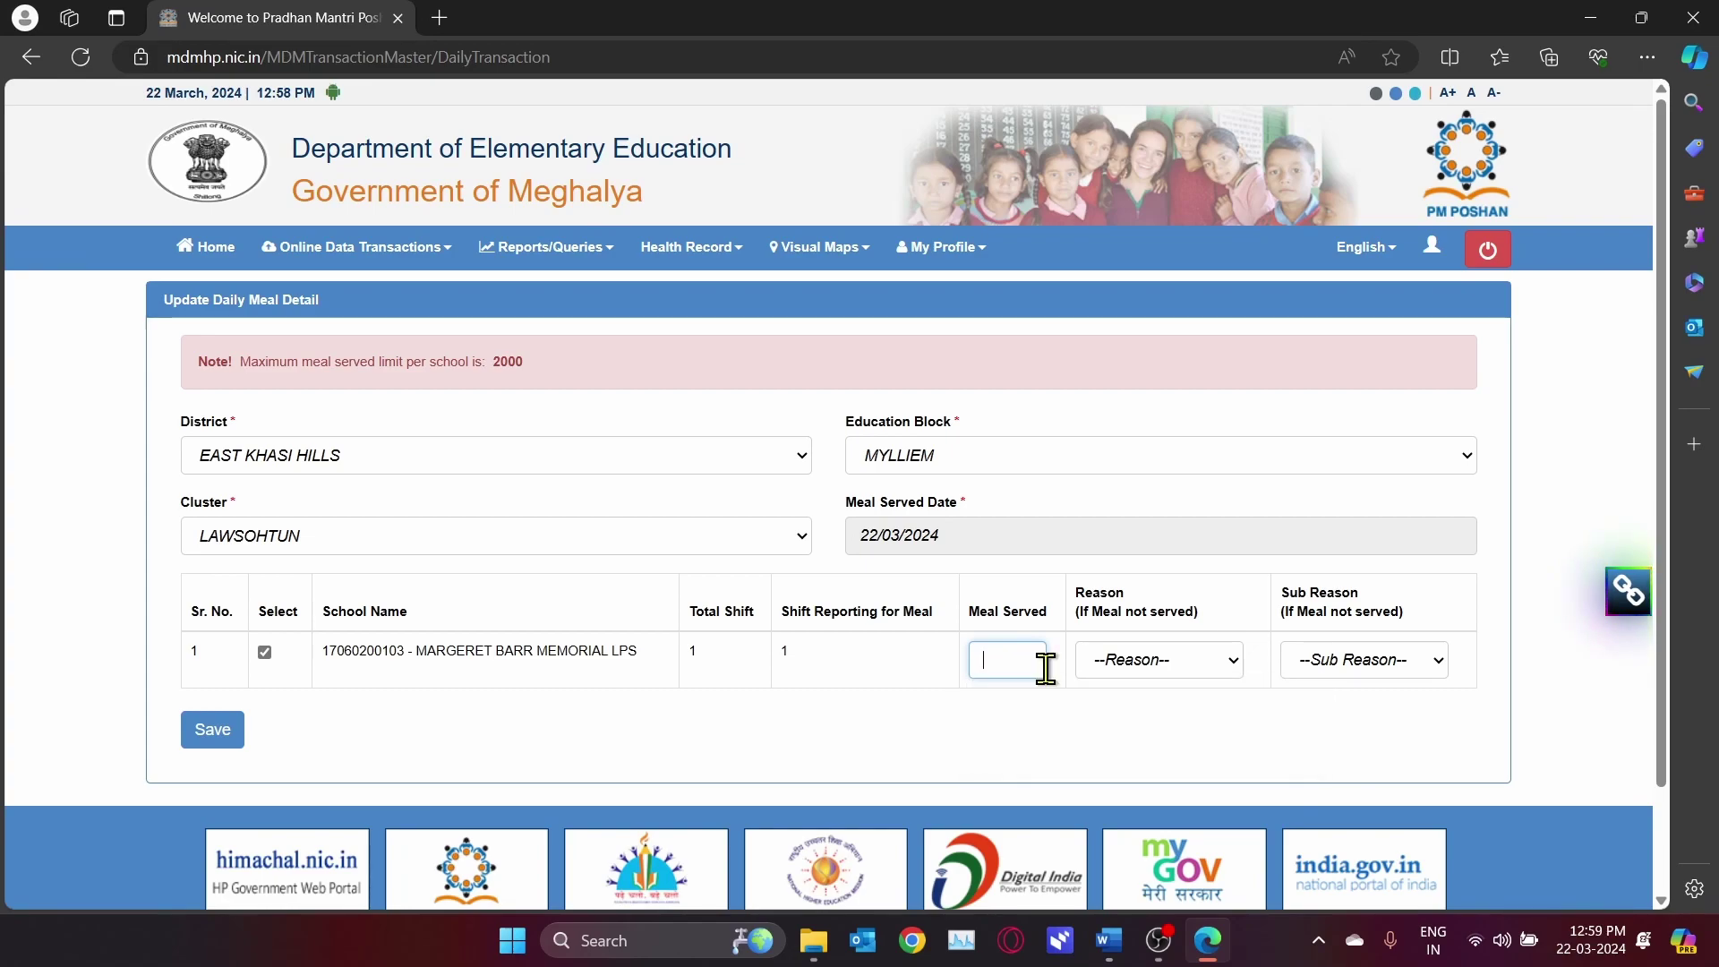
left_click(1025, 662)
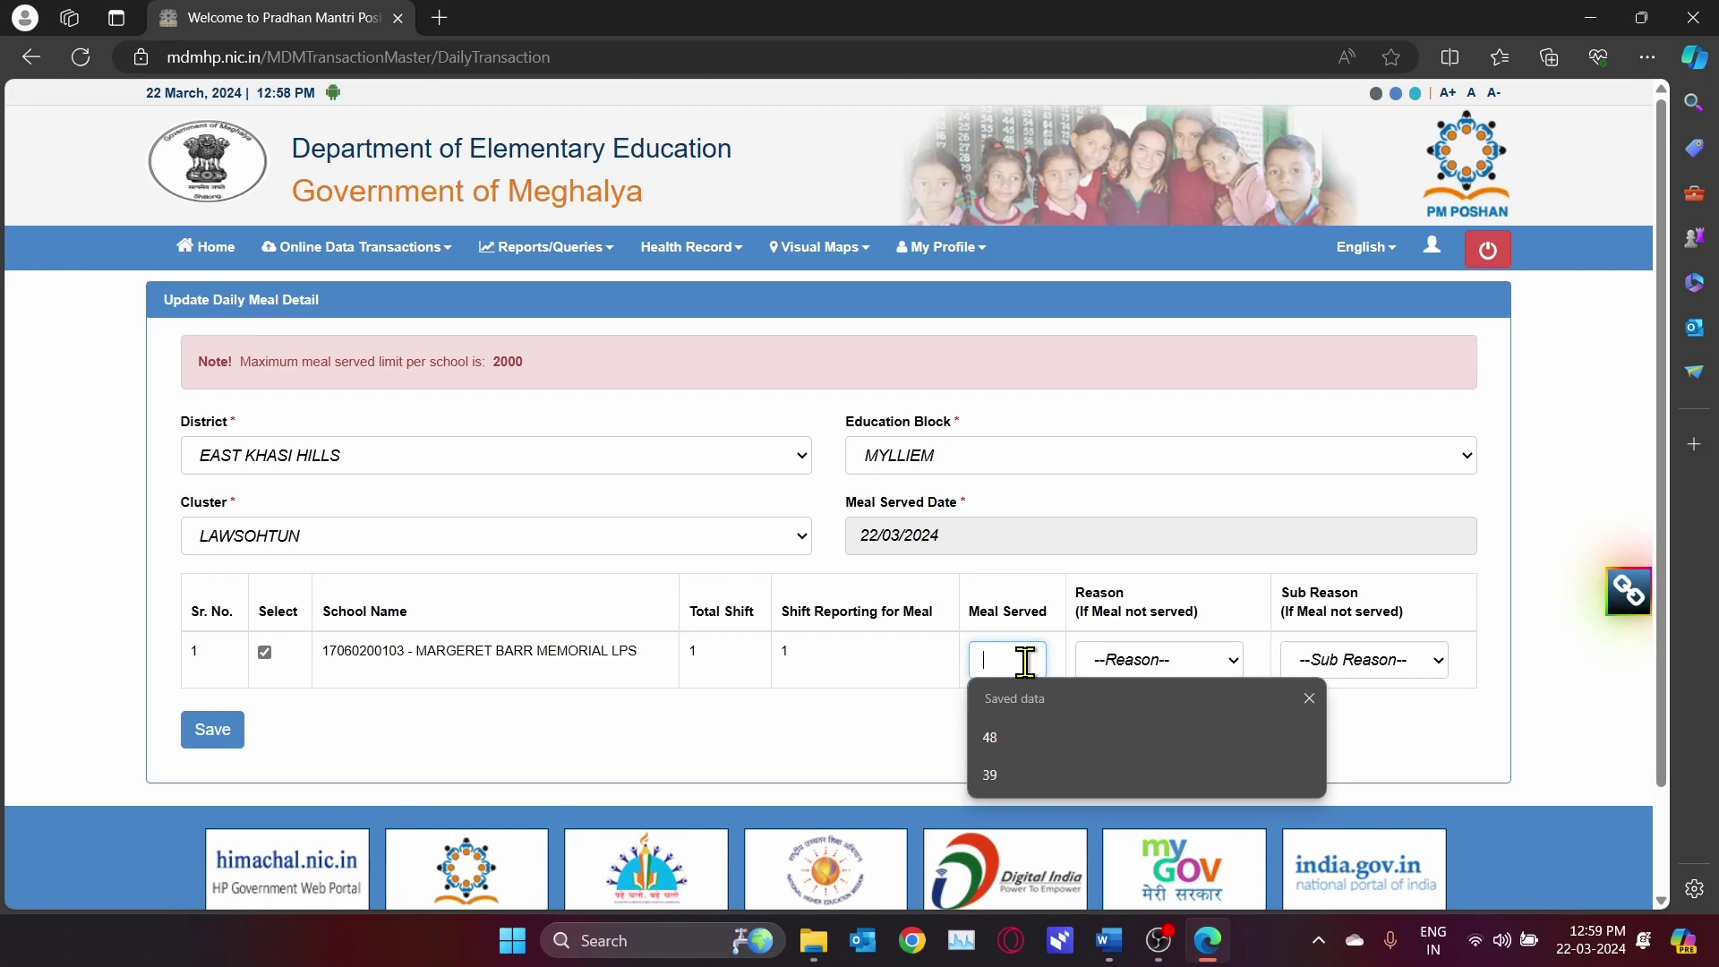
type("39")
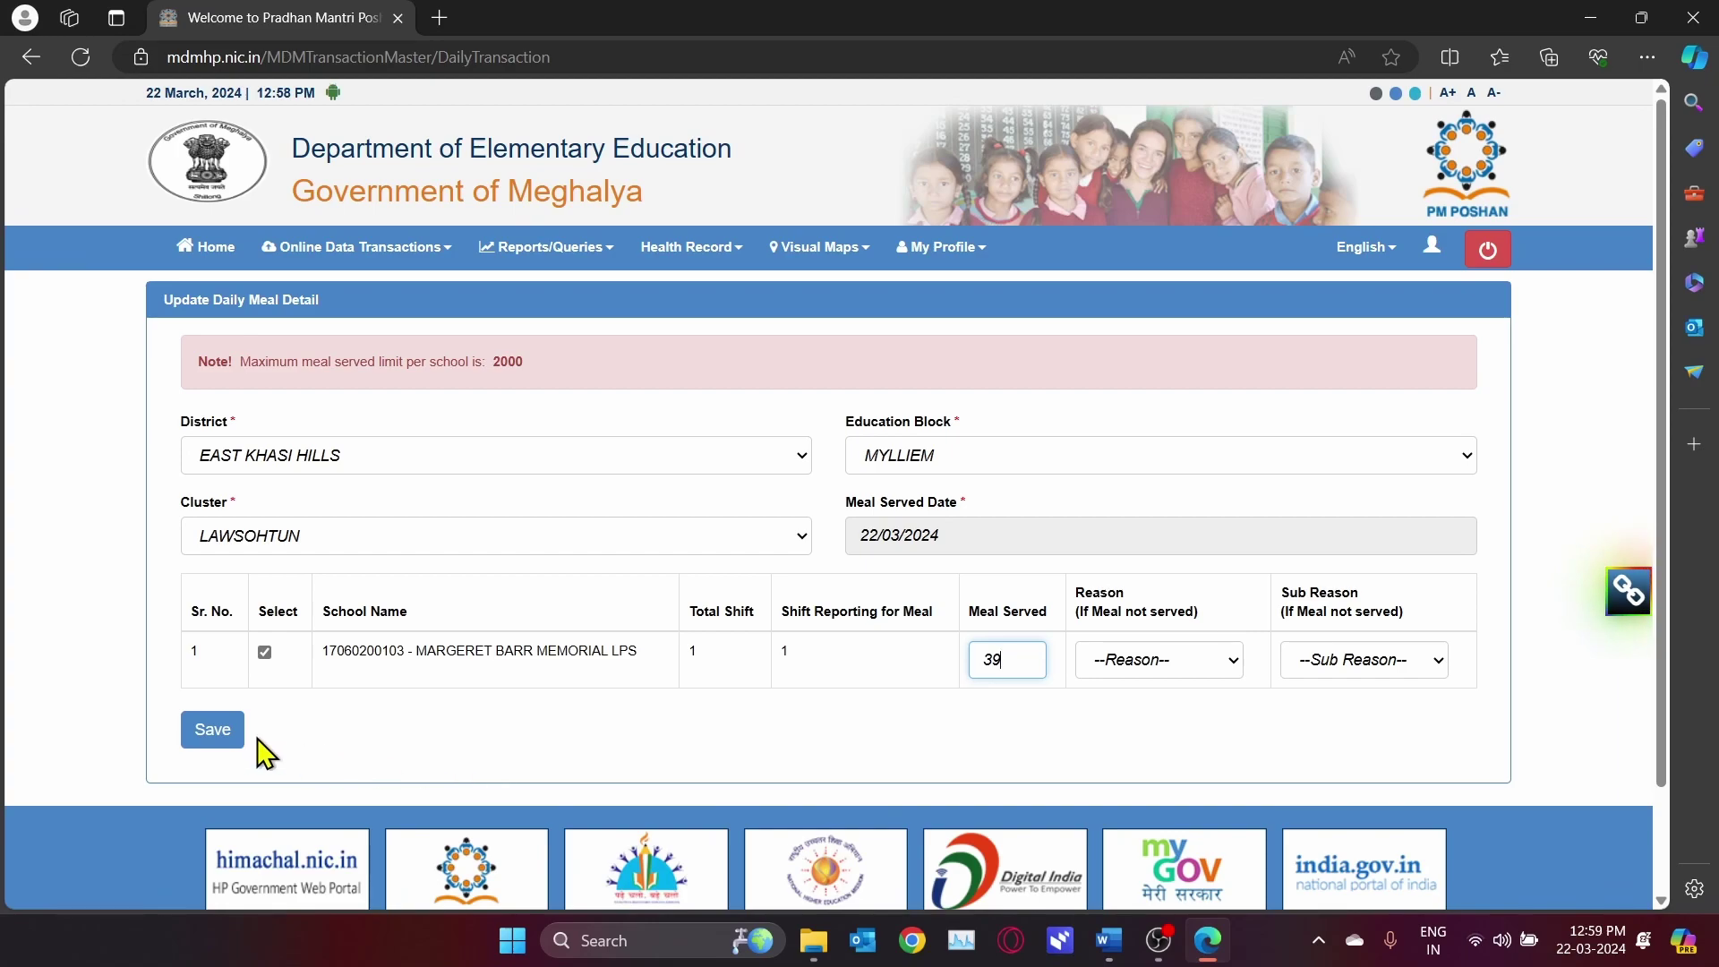
left_click(227, 757)
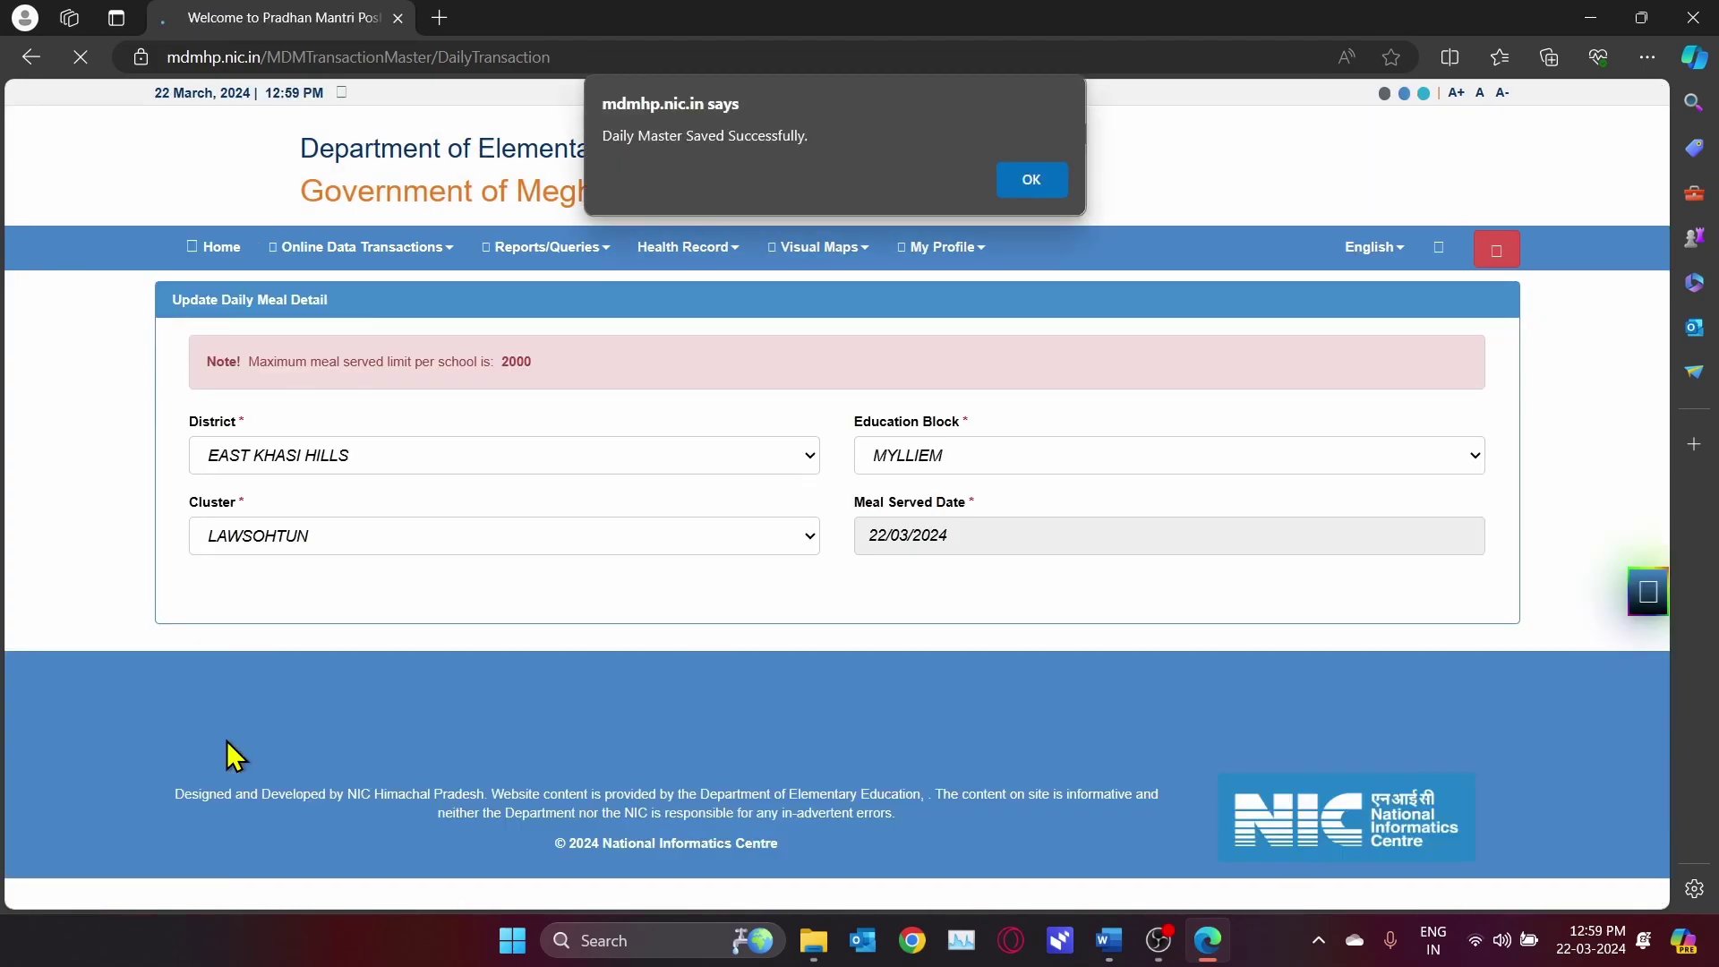
left_click(1032, 180)
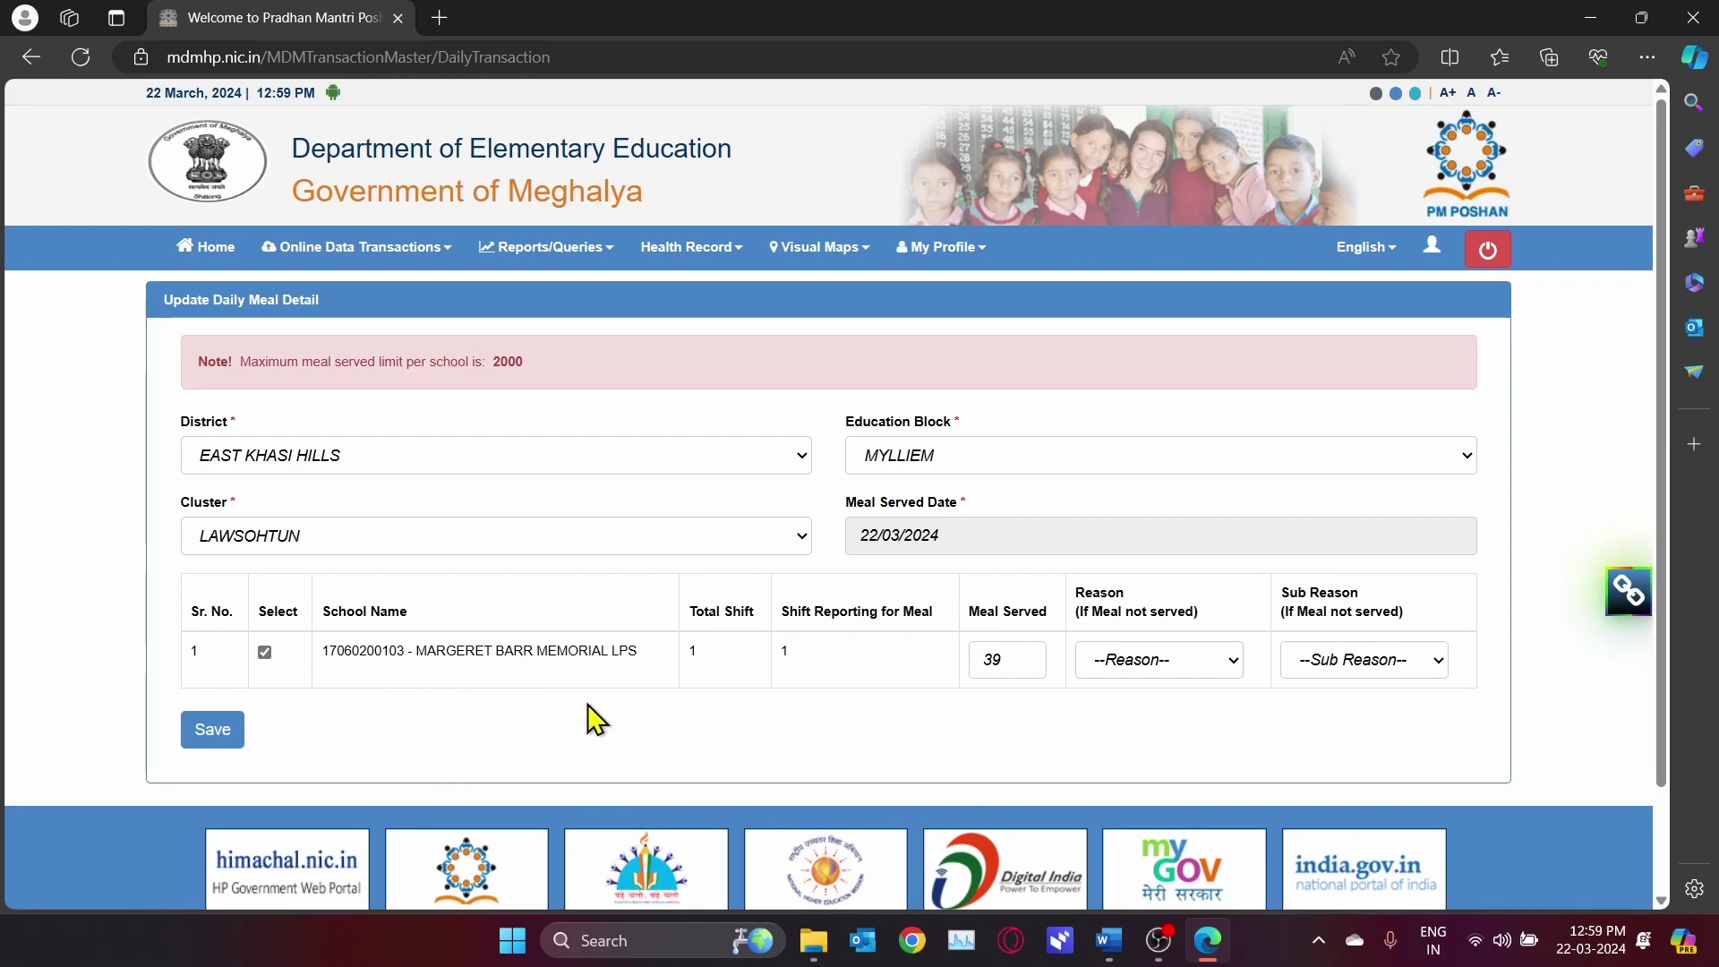
Change Meal Served from 39 to 0, submit, and dismiss the reason-required warning.
left_click(1005, 659)
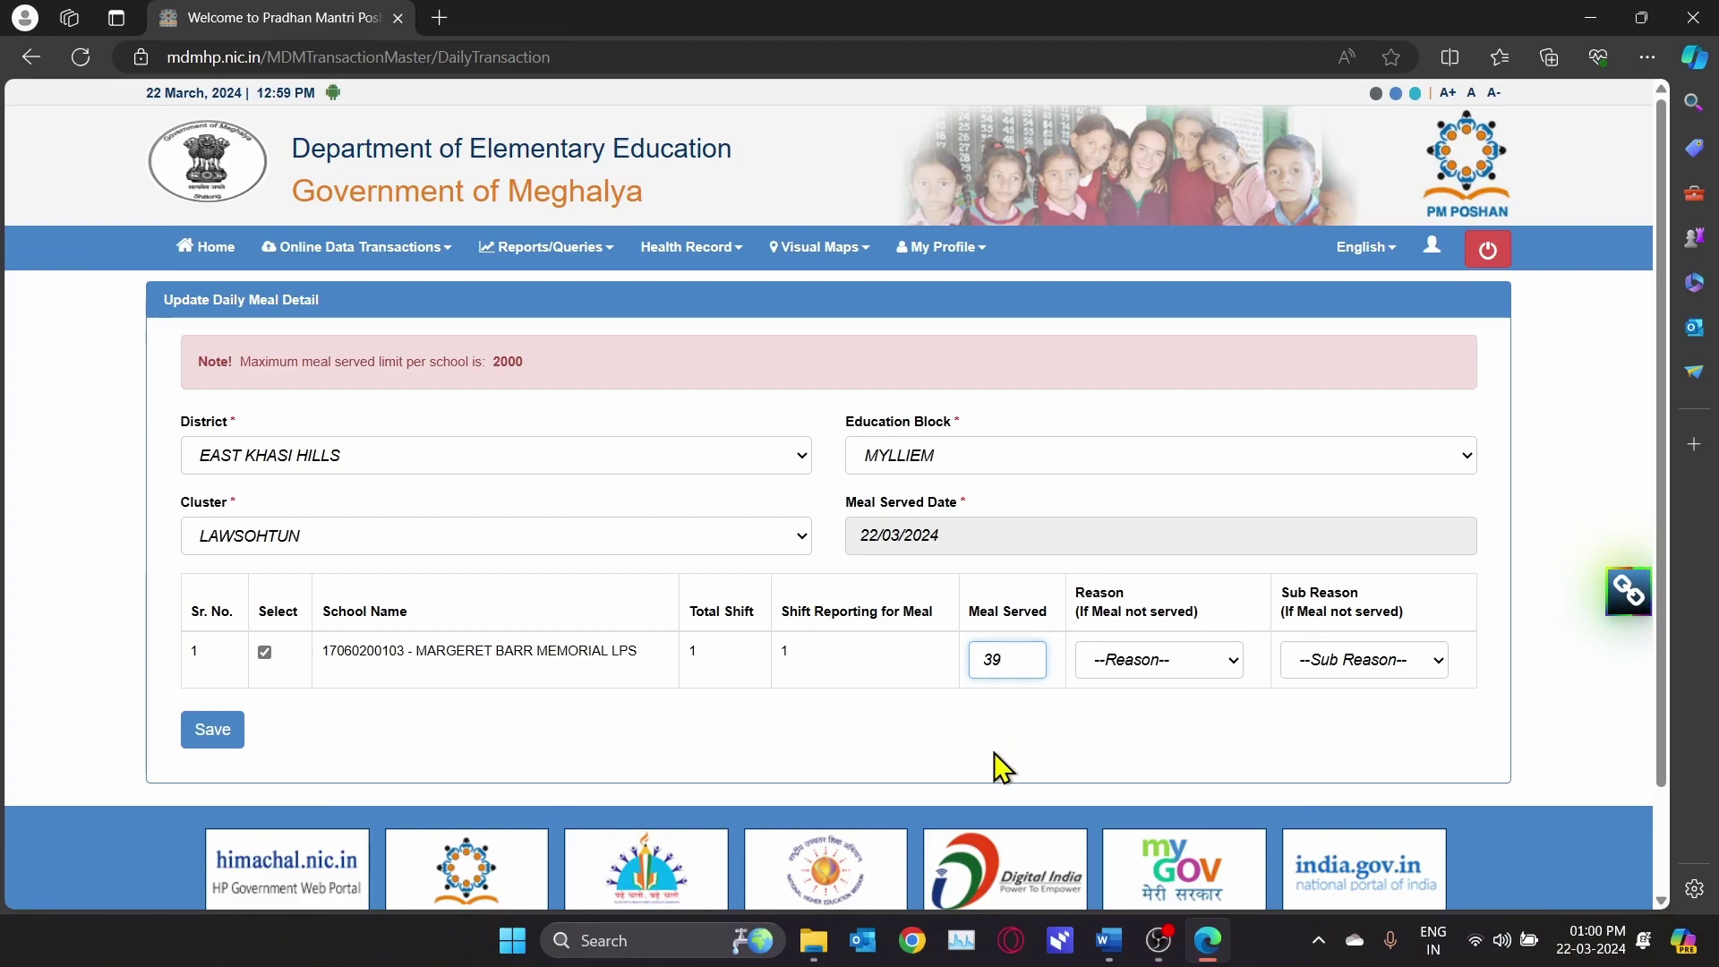
key("BackSpace")
key("BackSpace")
type("0")
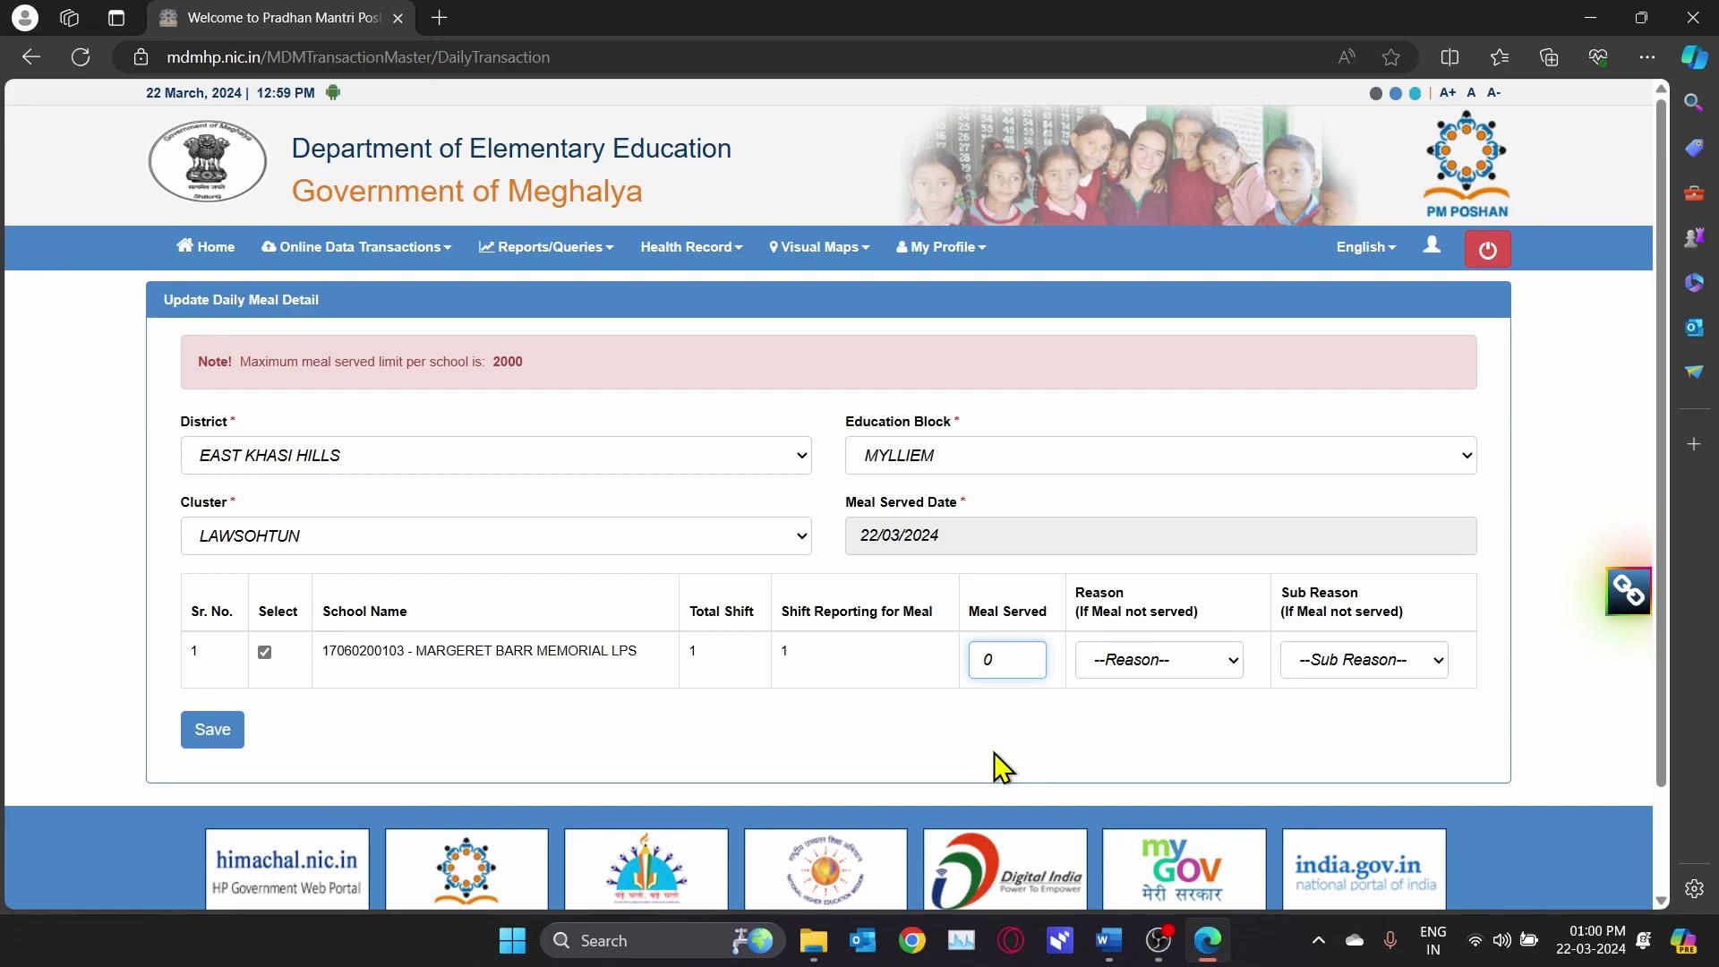
key("Return")
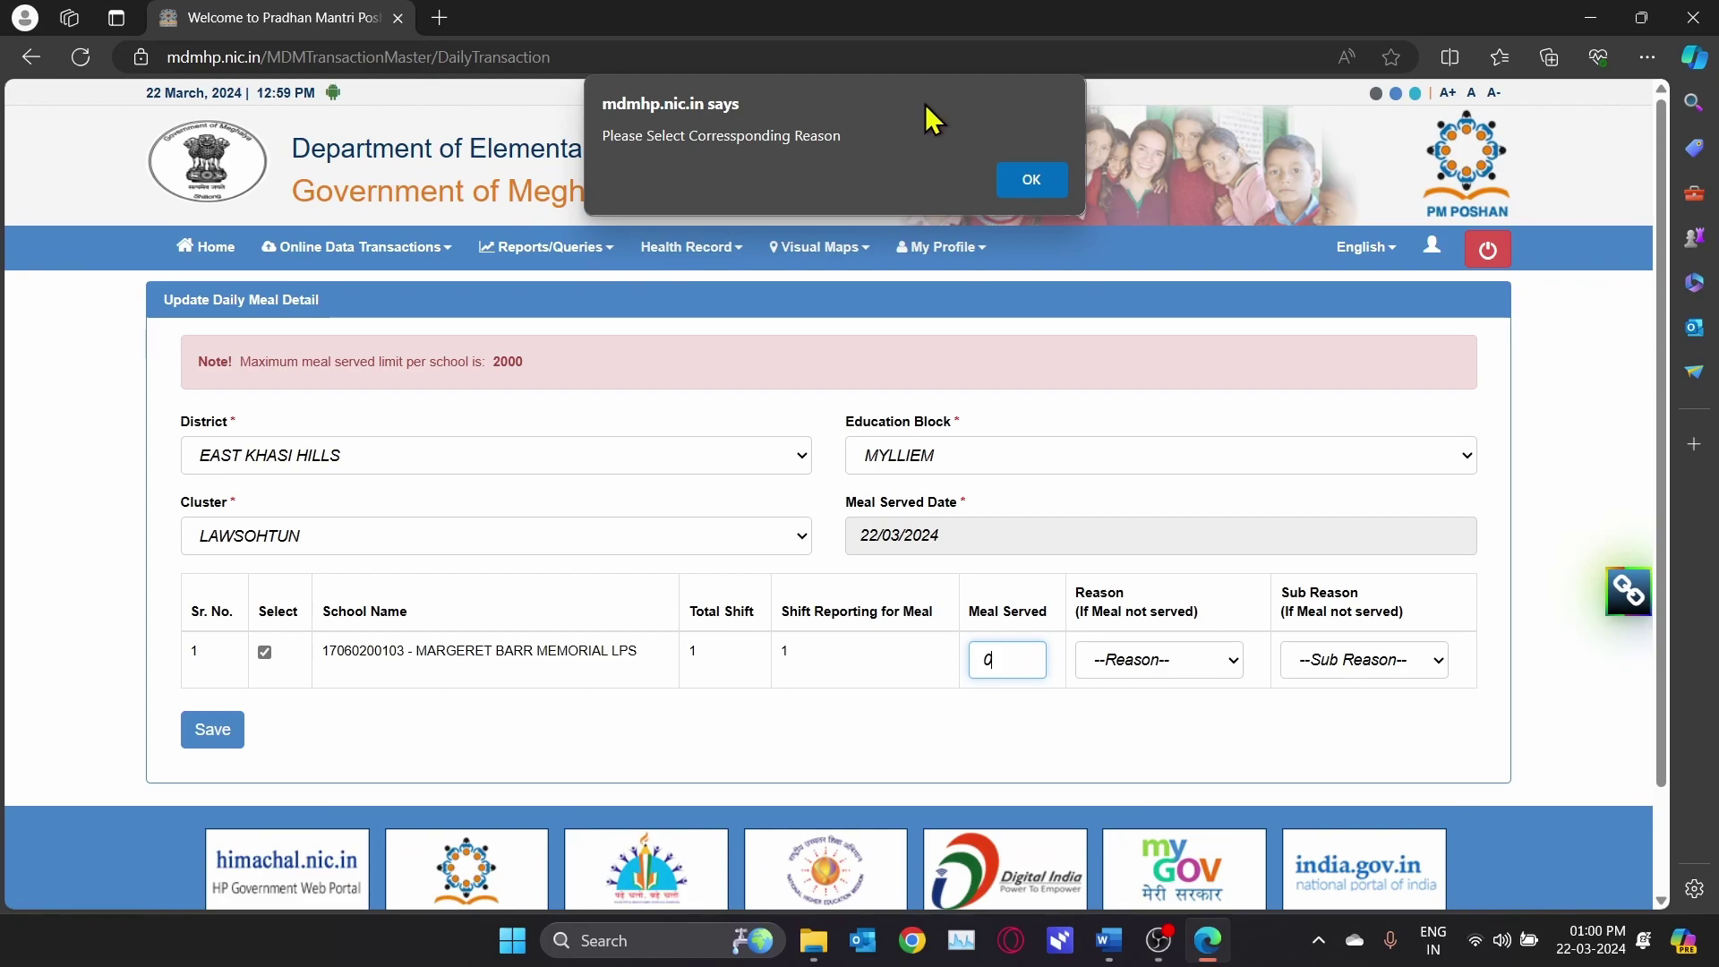
left_click(1032, 180)
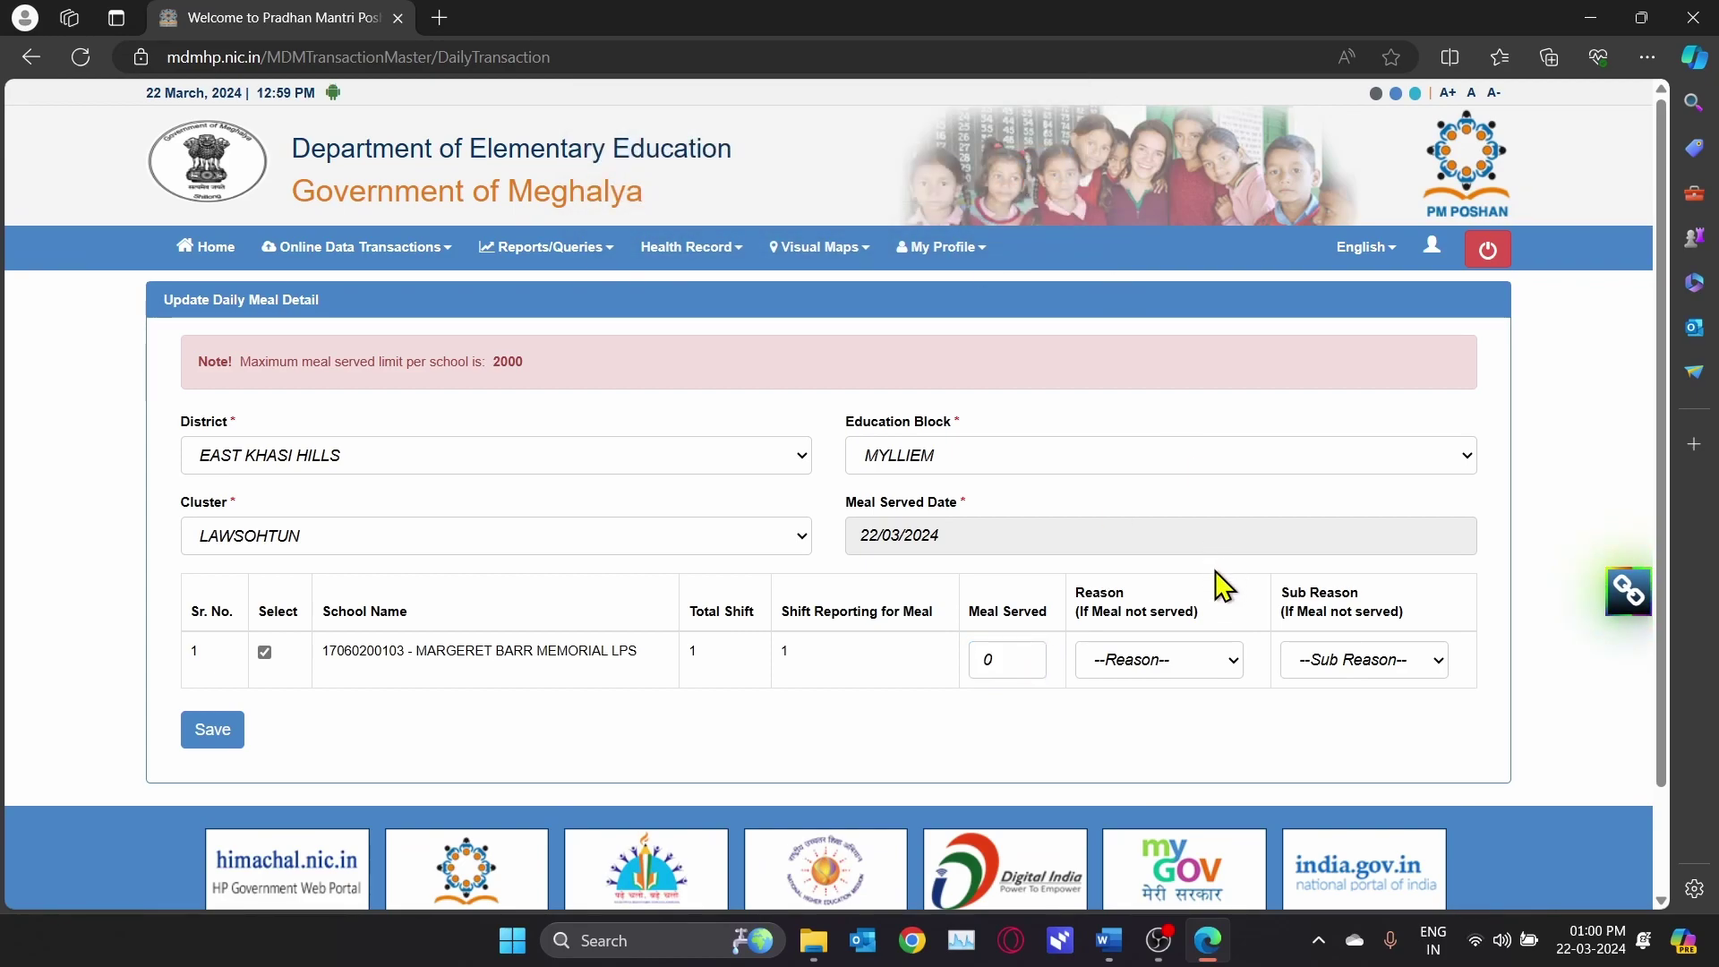
Save the zero-meal entry with reason Foodgrains not Available and sub-reason Foodgrains damaged.
left_click(1161, 666)
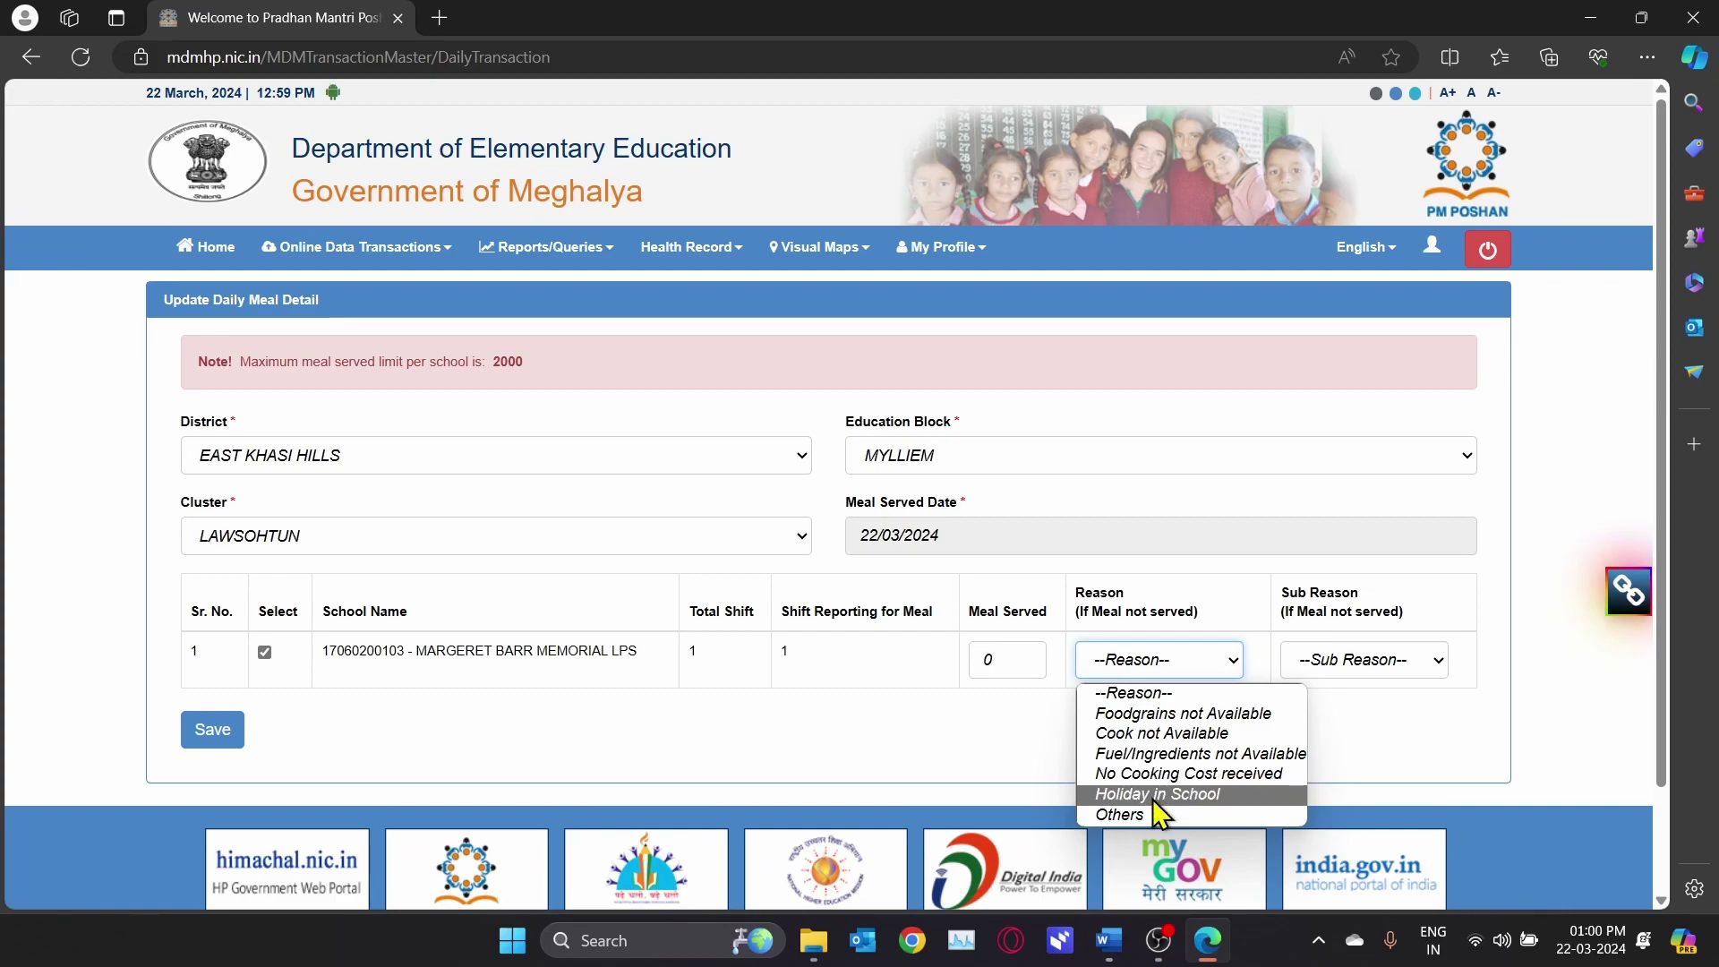
left_click(1211, 716)
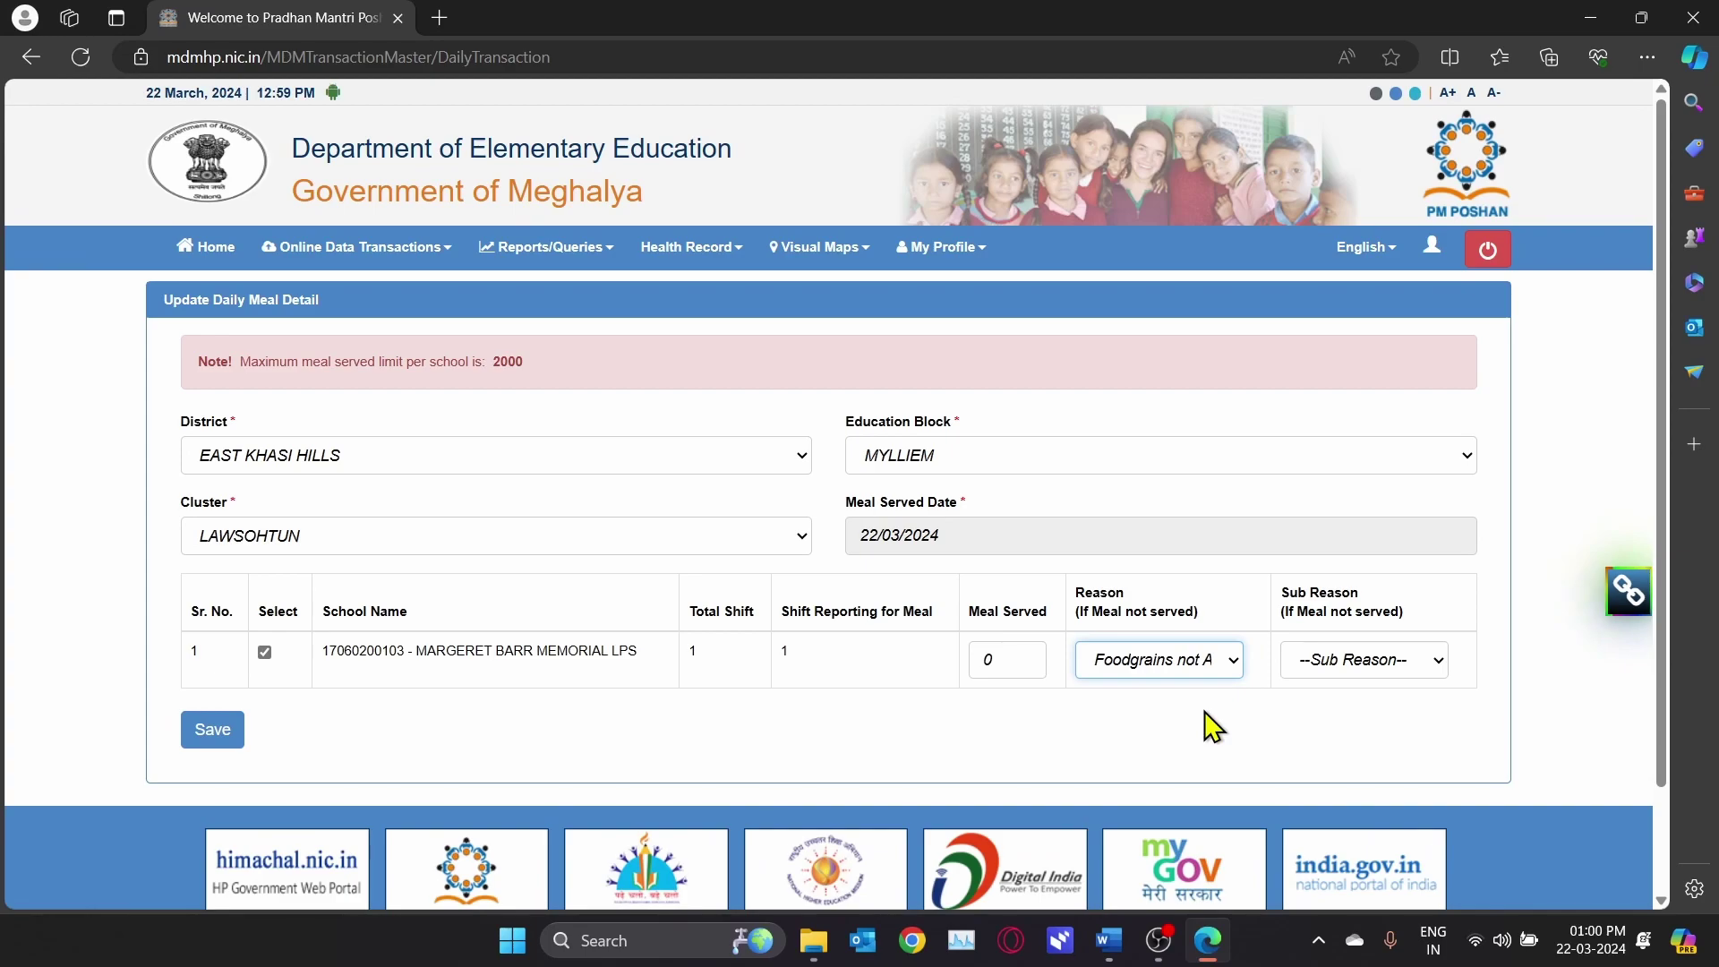
left_click(1304, 669)
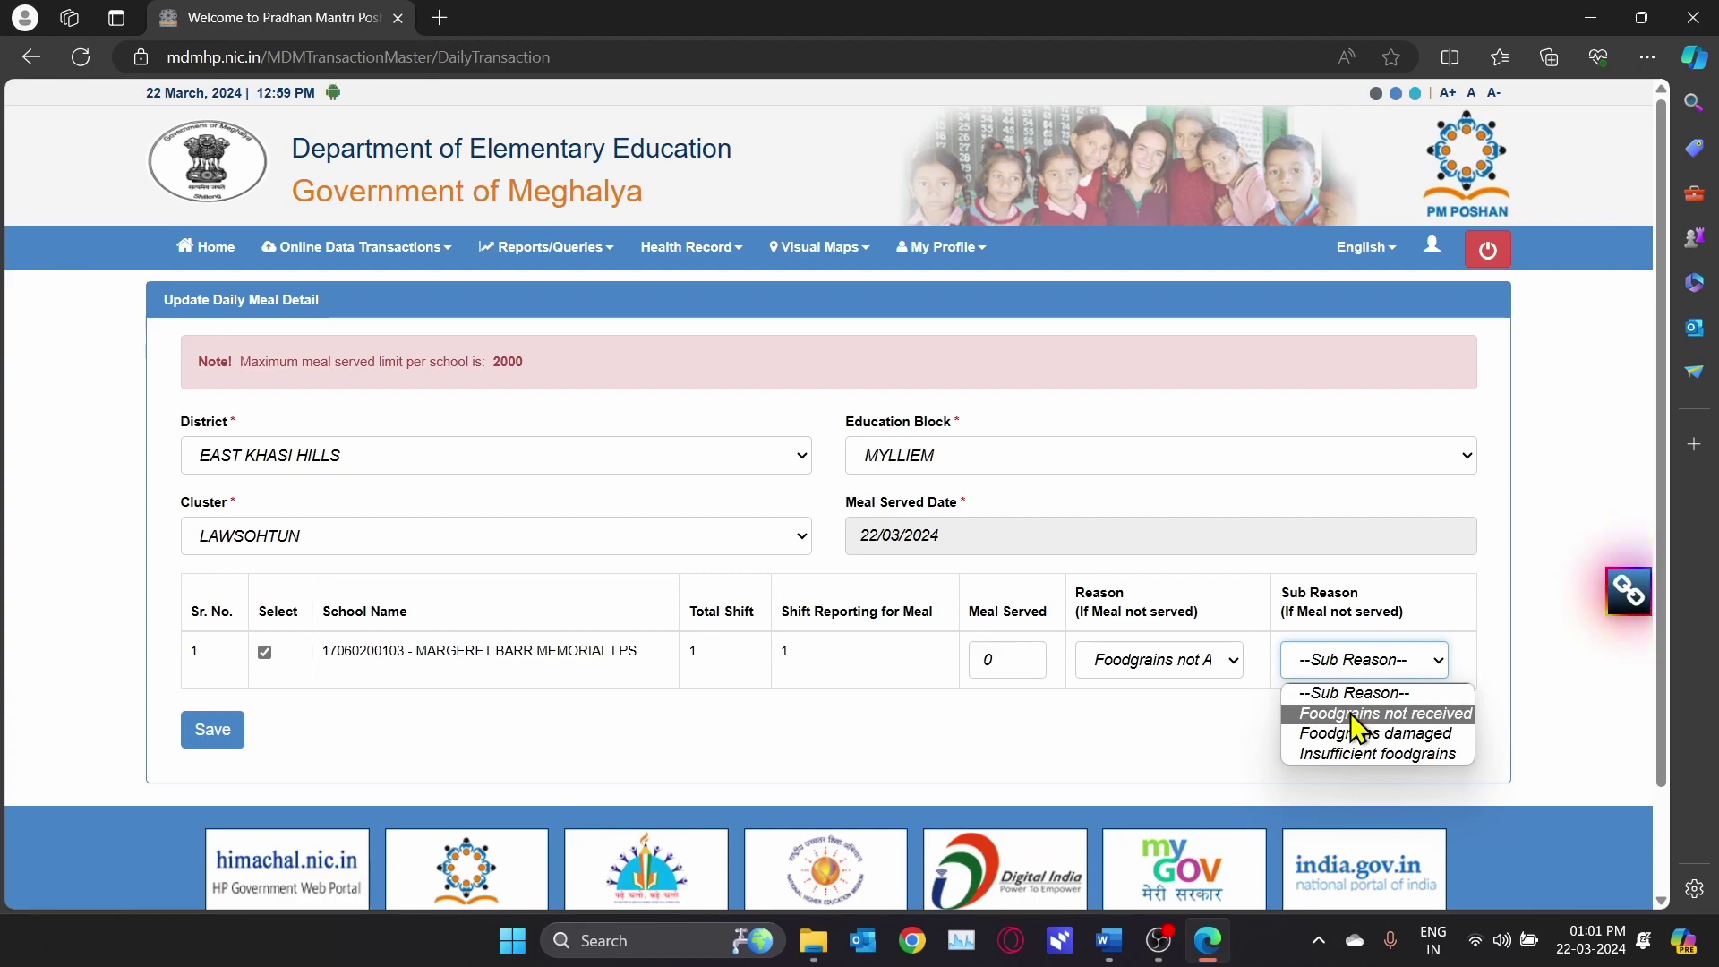
left_click(1343, 734)
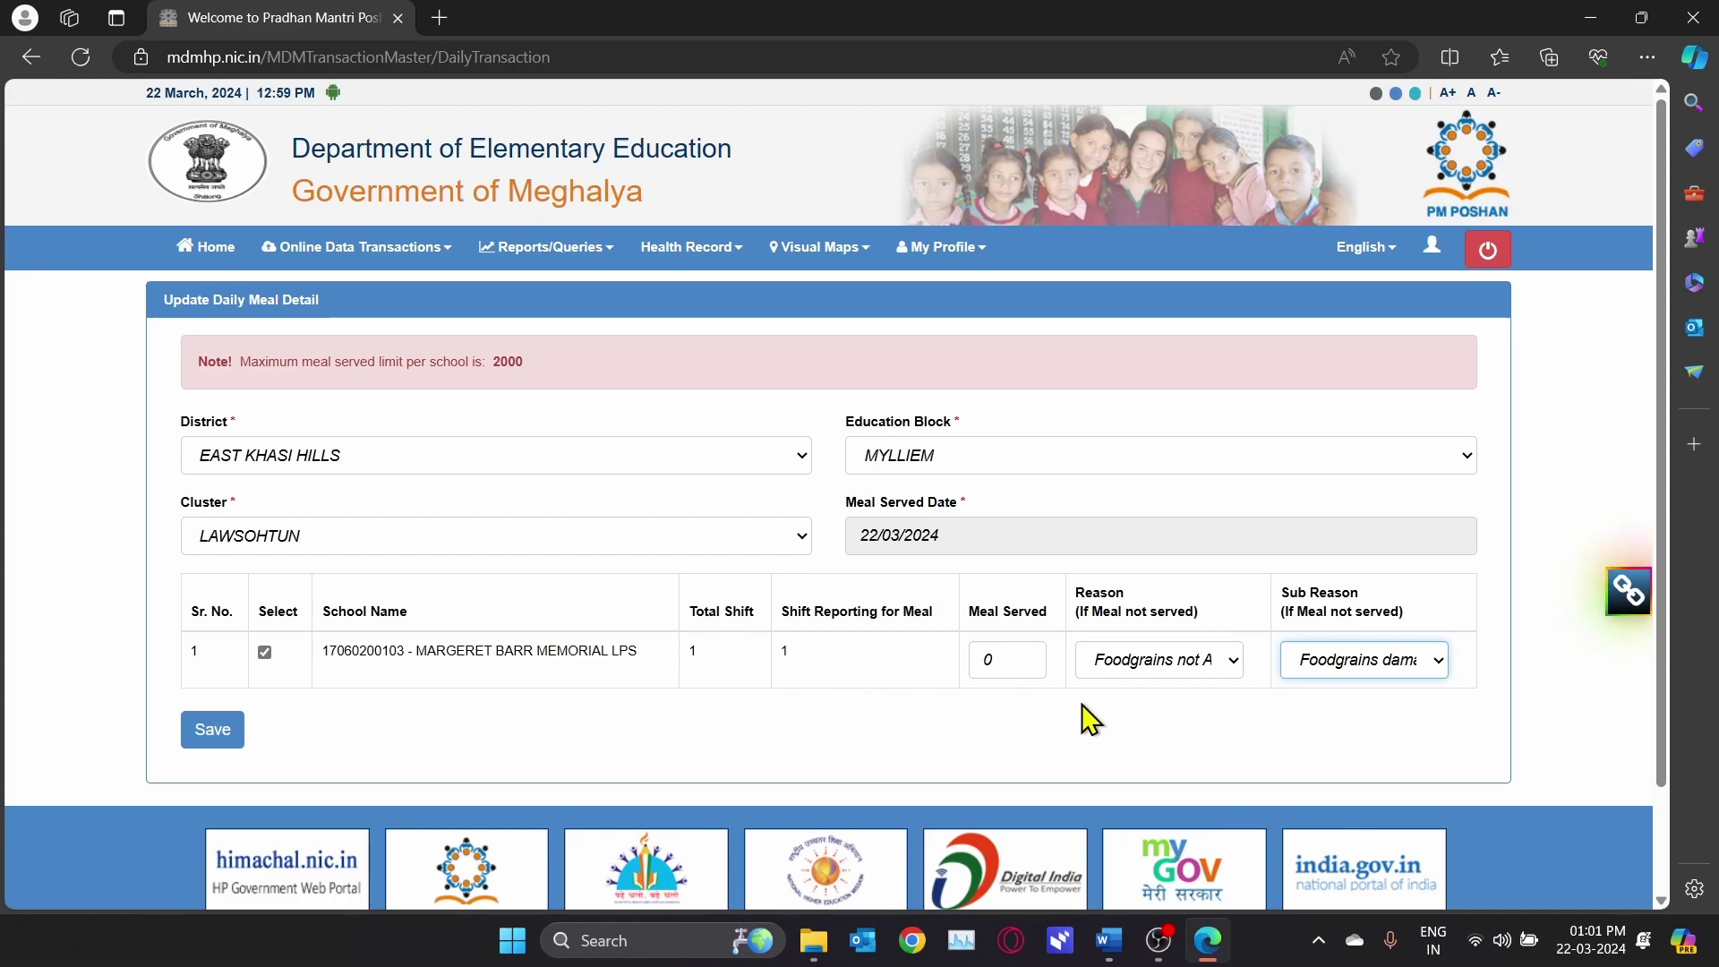
left_click(1373, 674)
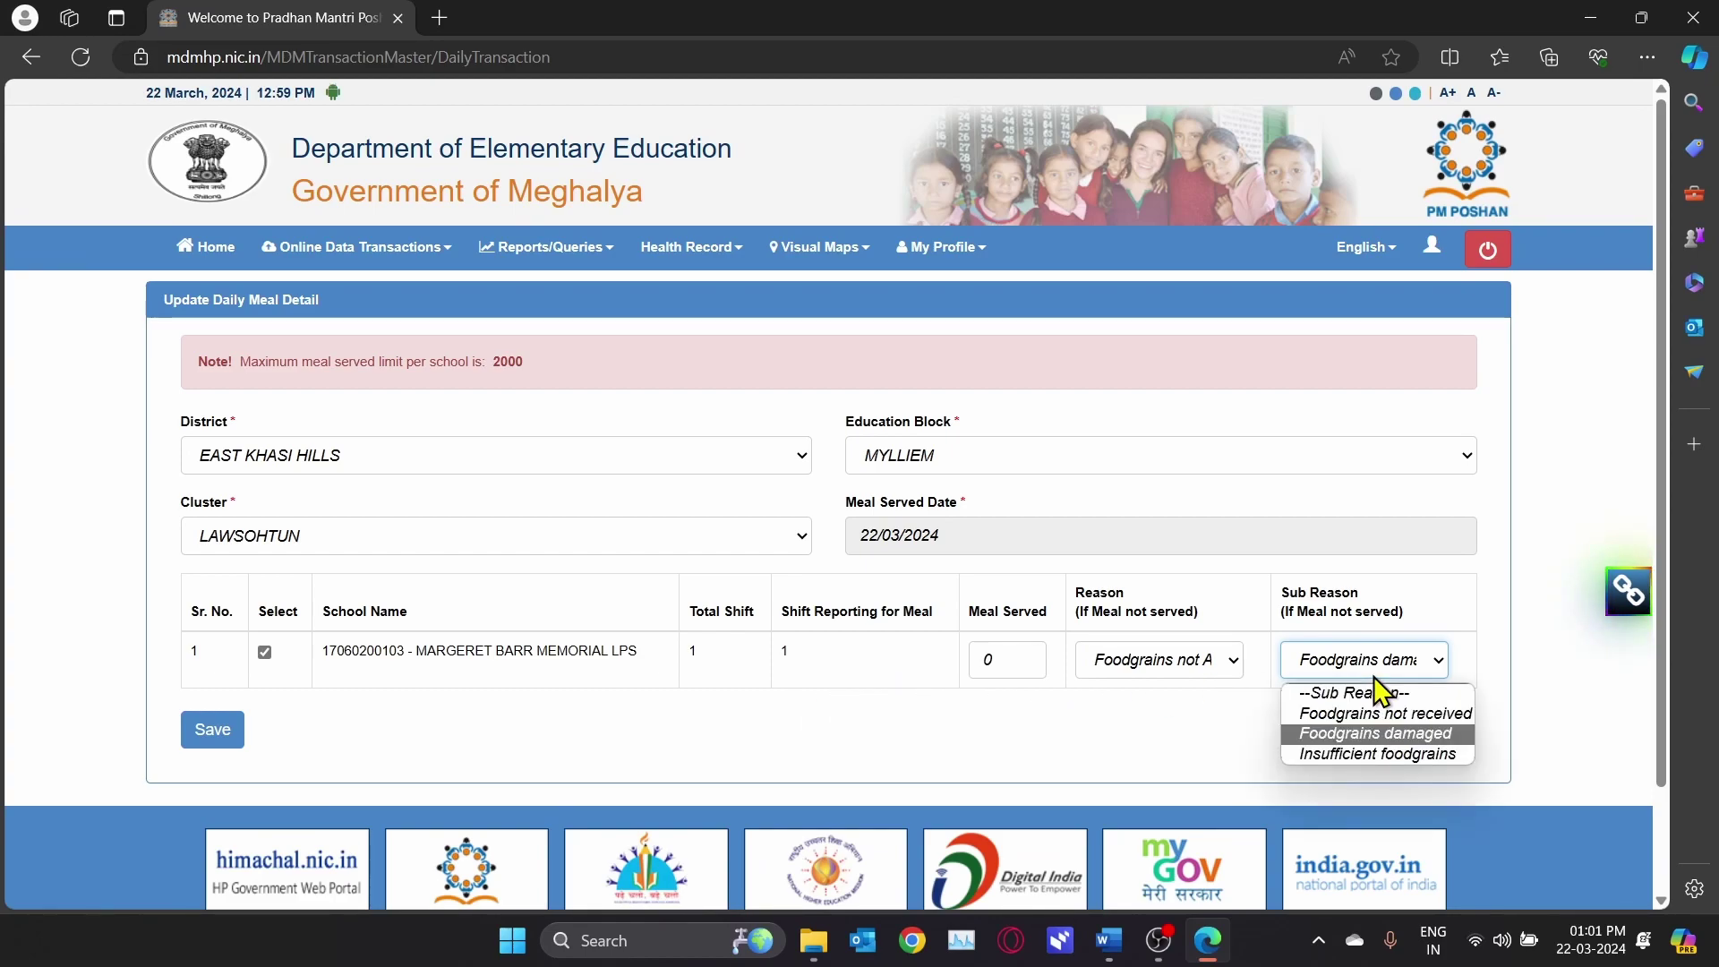
left_click(1374, 674)
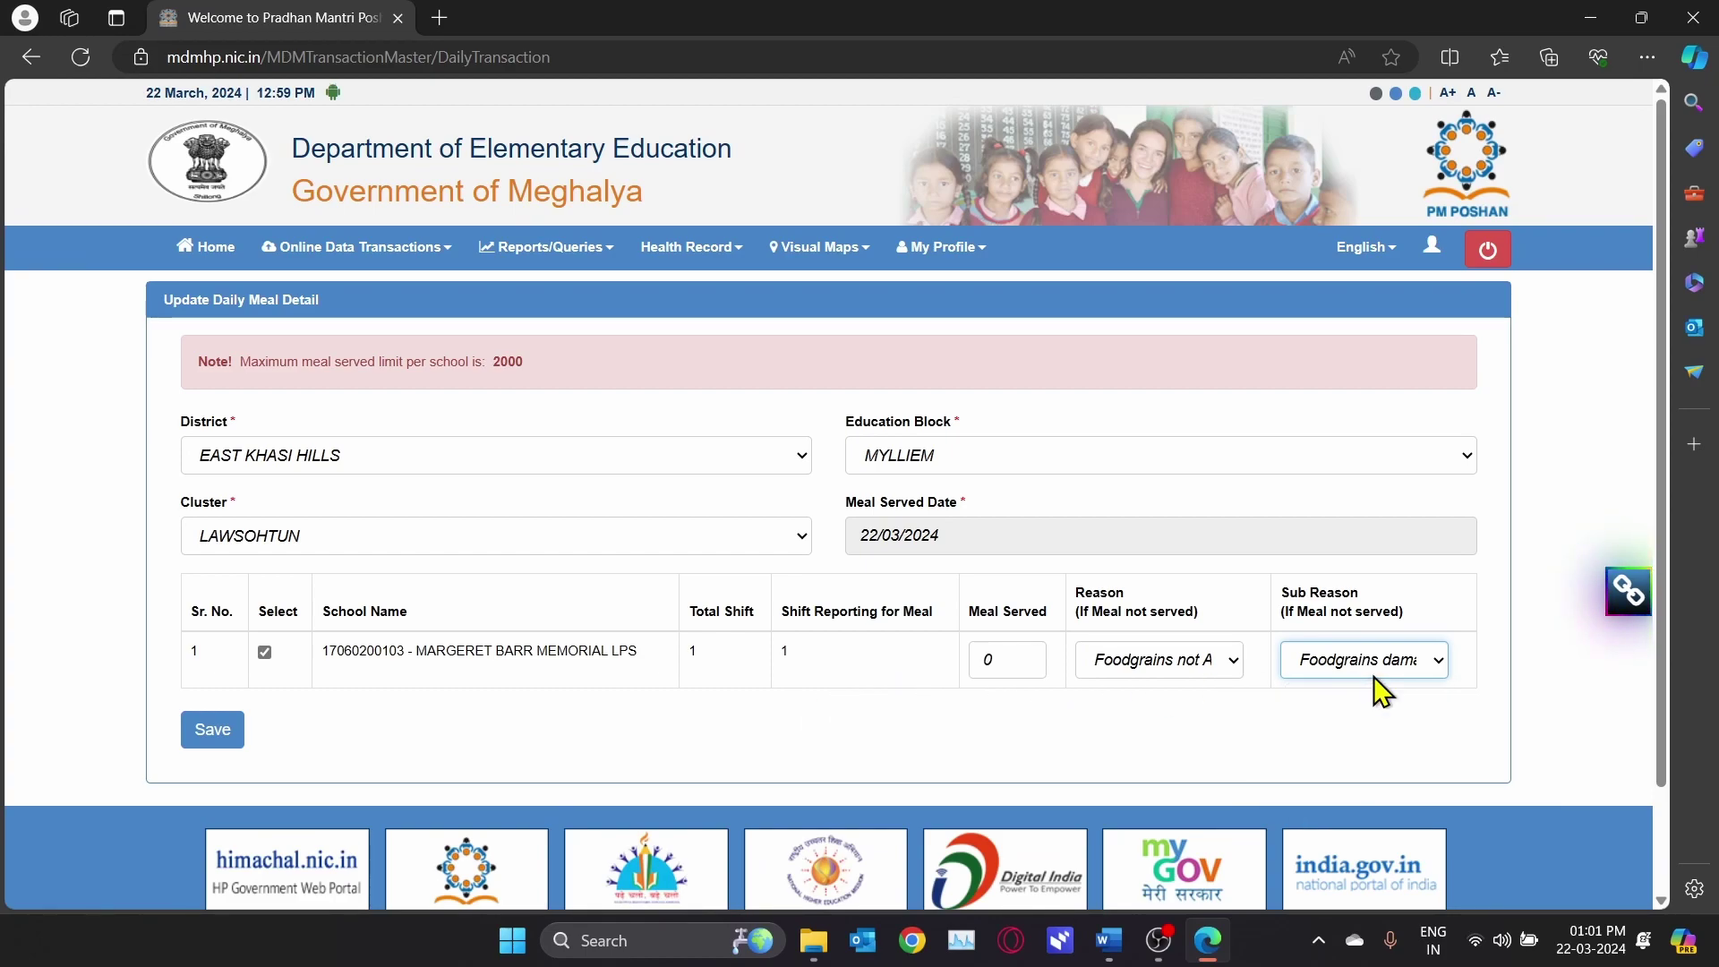
left_click(213, 734)
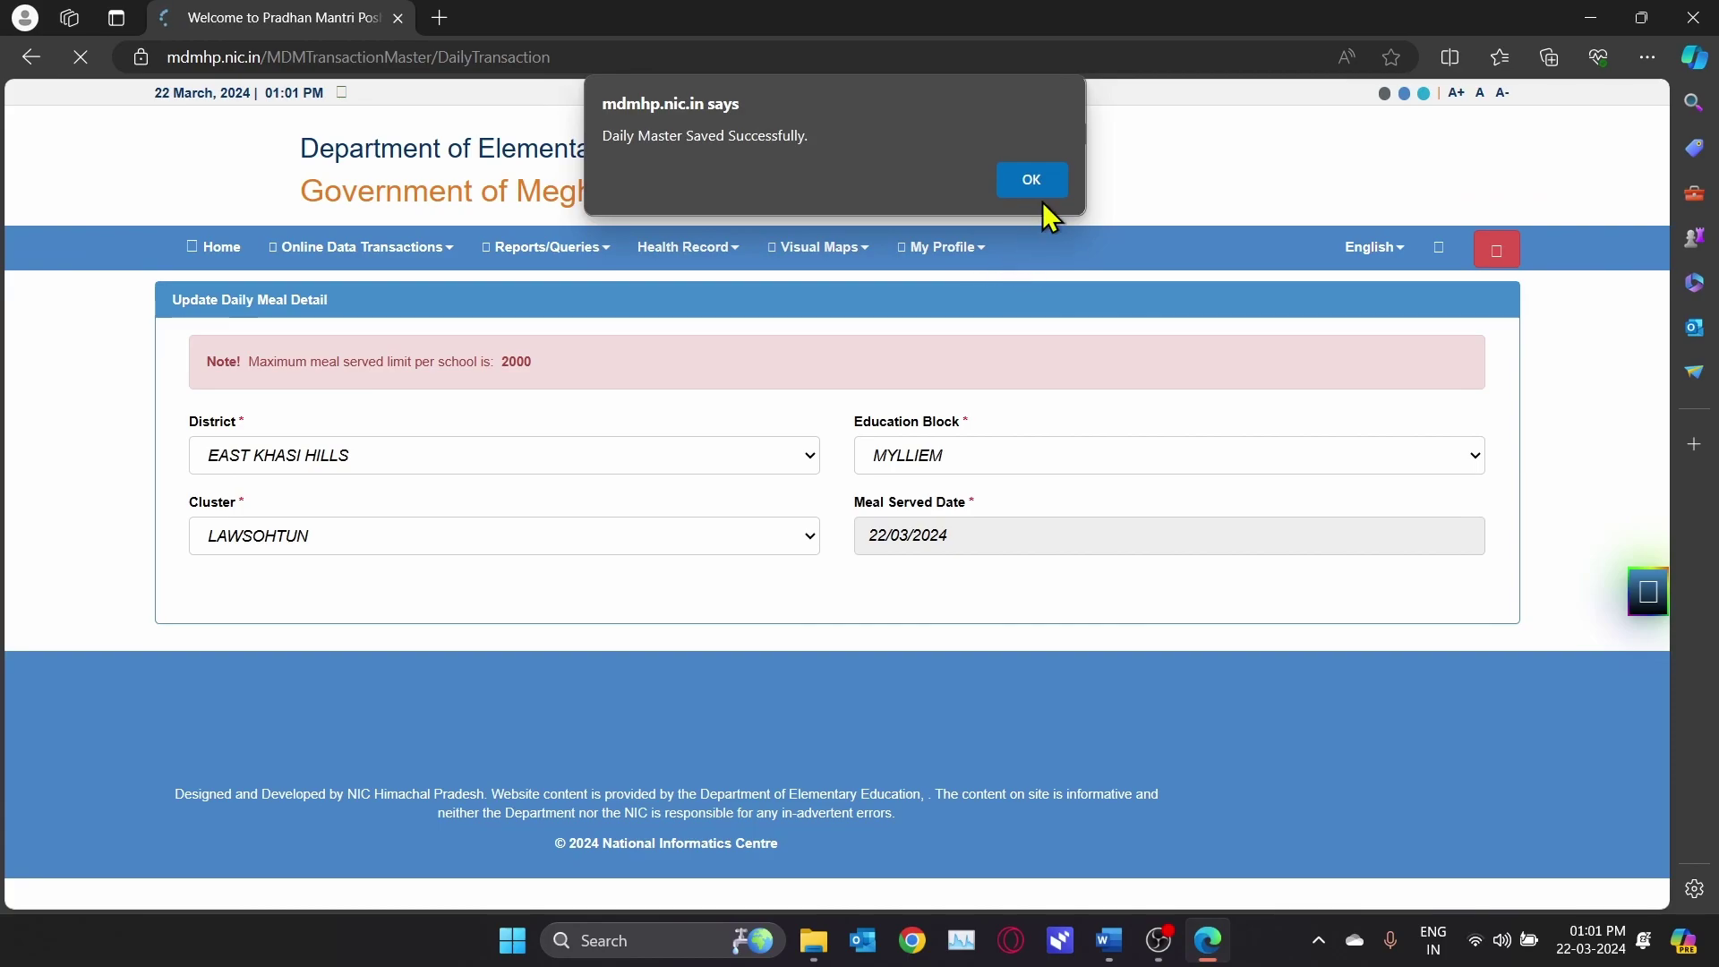
left_click(1032, 180)
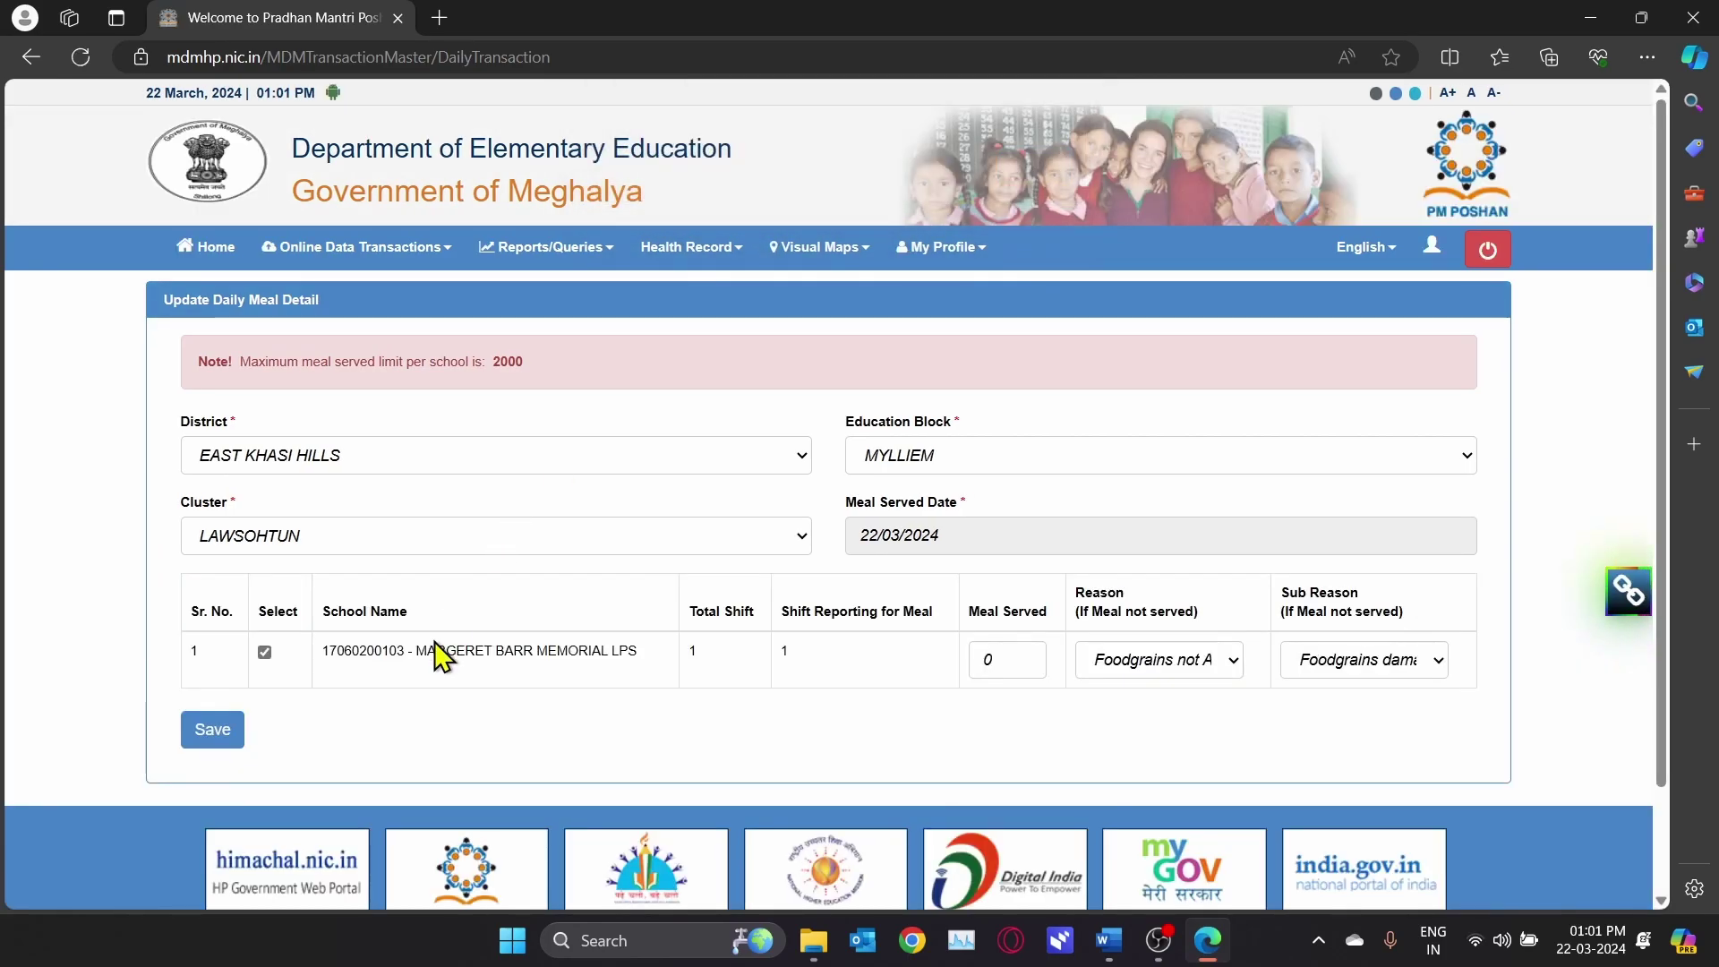
Switch the reason to Holiday in School with sub-reason Local Holiday.
left_click(1179, 669)
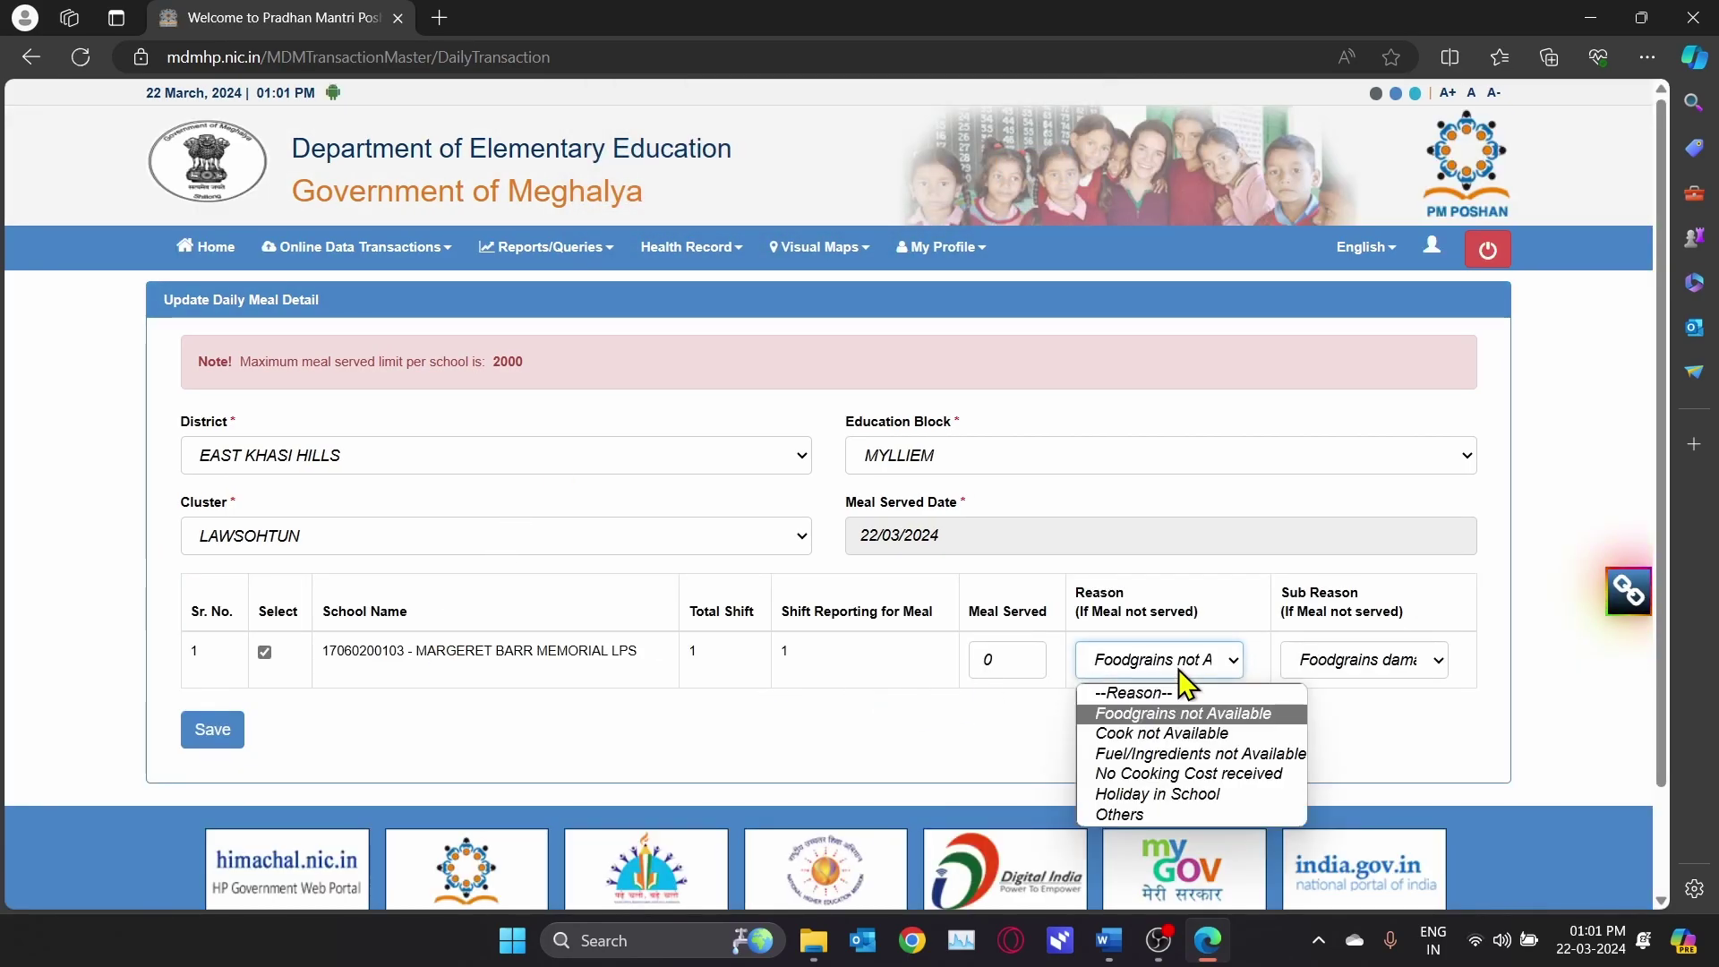
left_click(1201, 798)
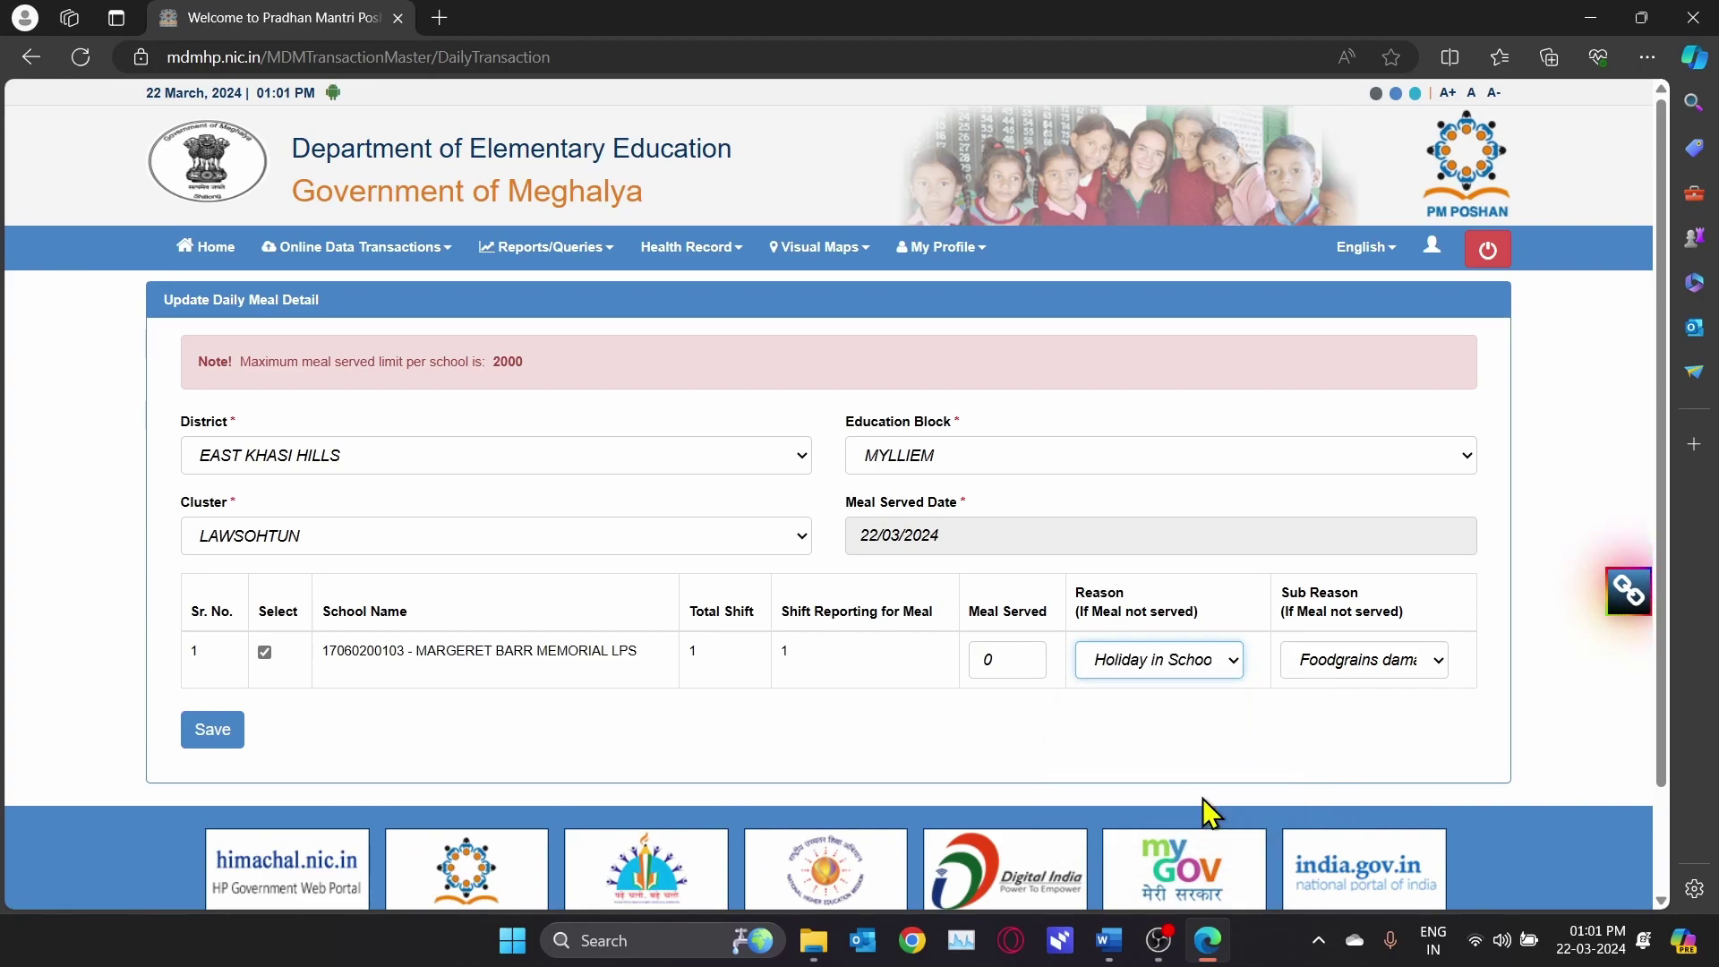
left_click(1322, 660)
left_click(1194, 664)
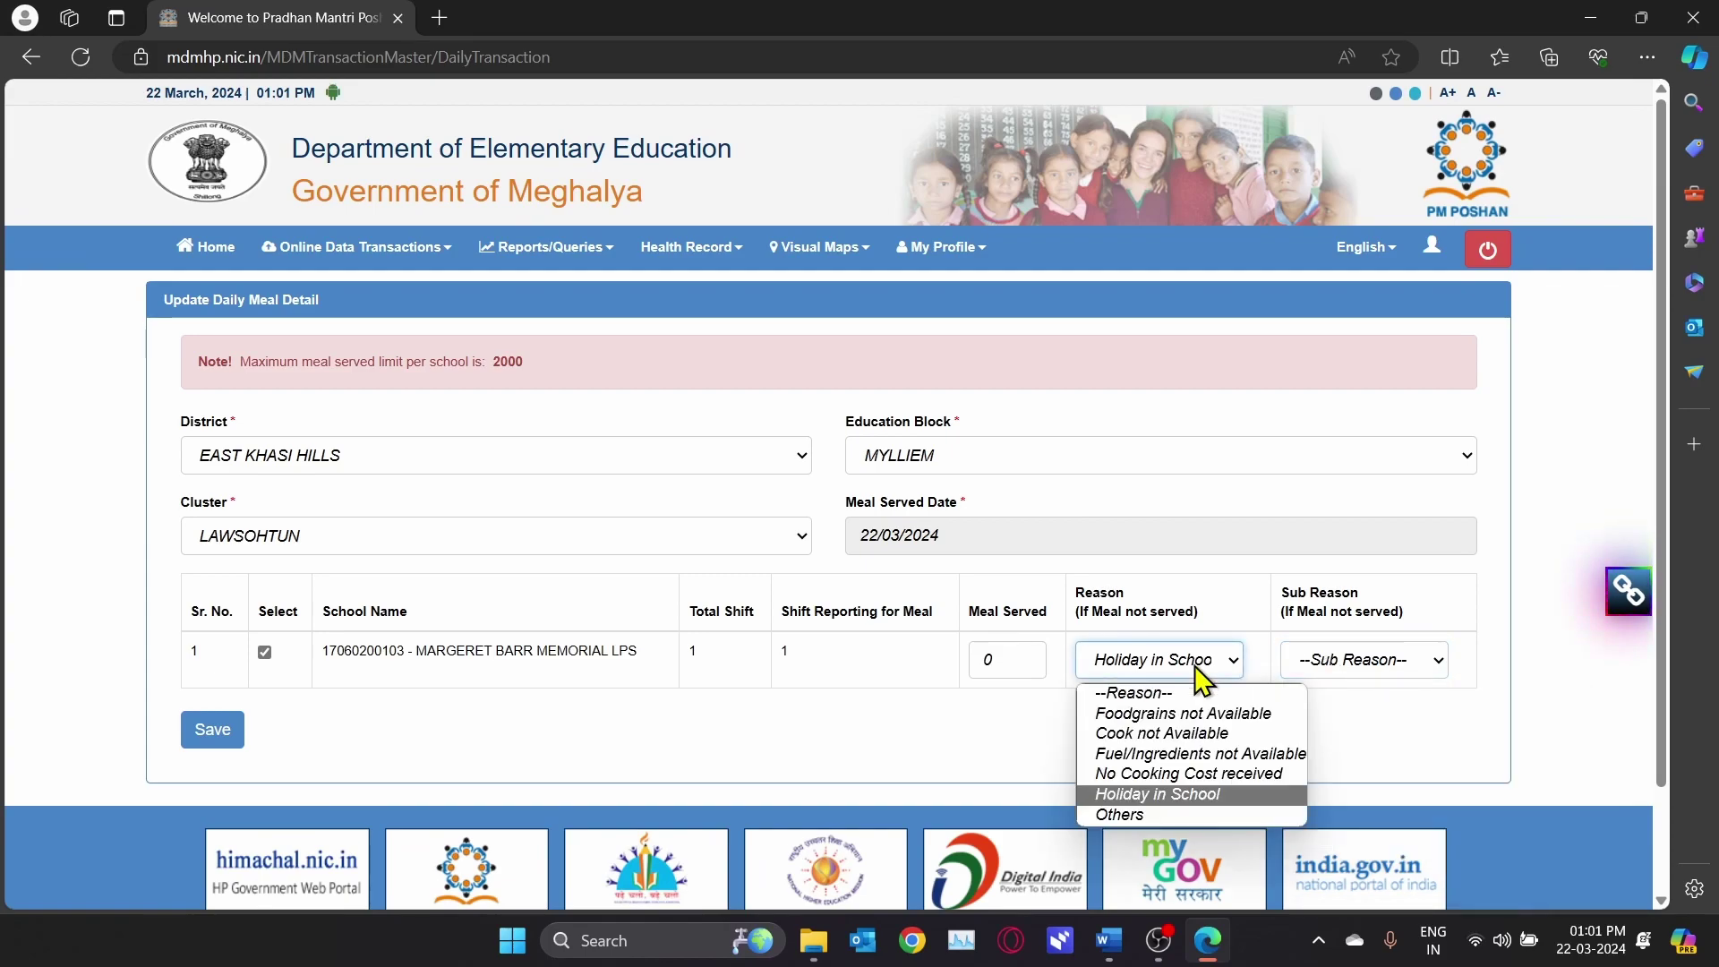
left_click(1146, 793)
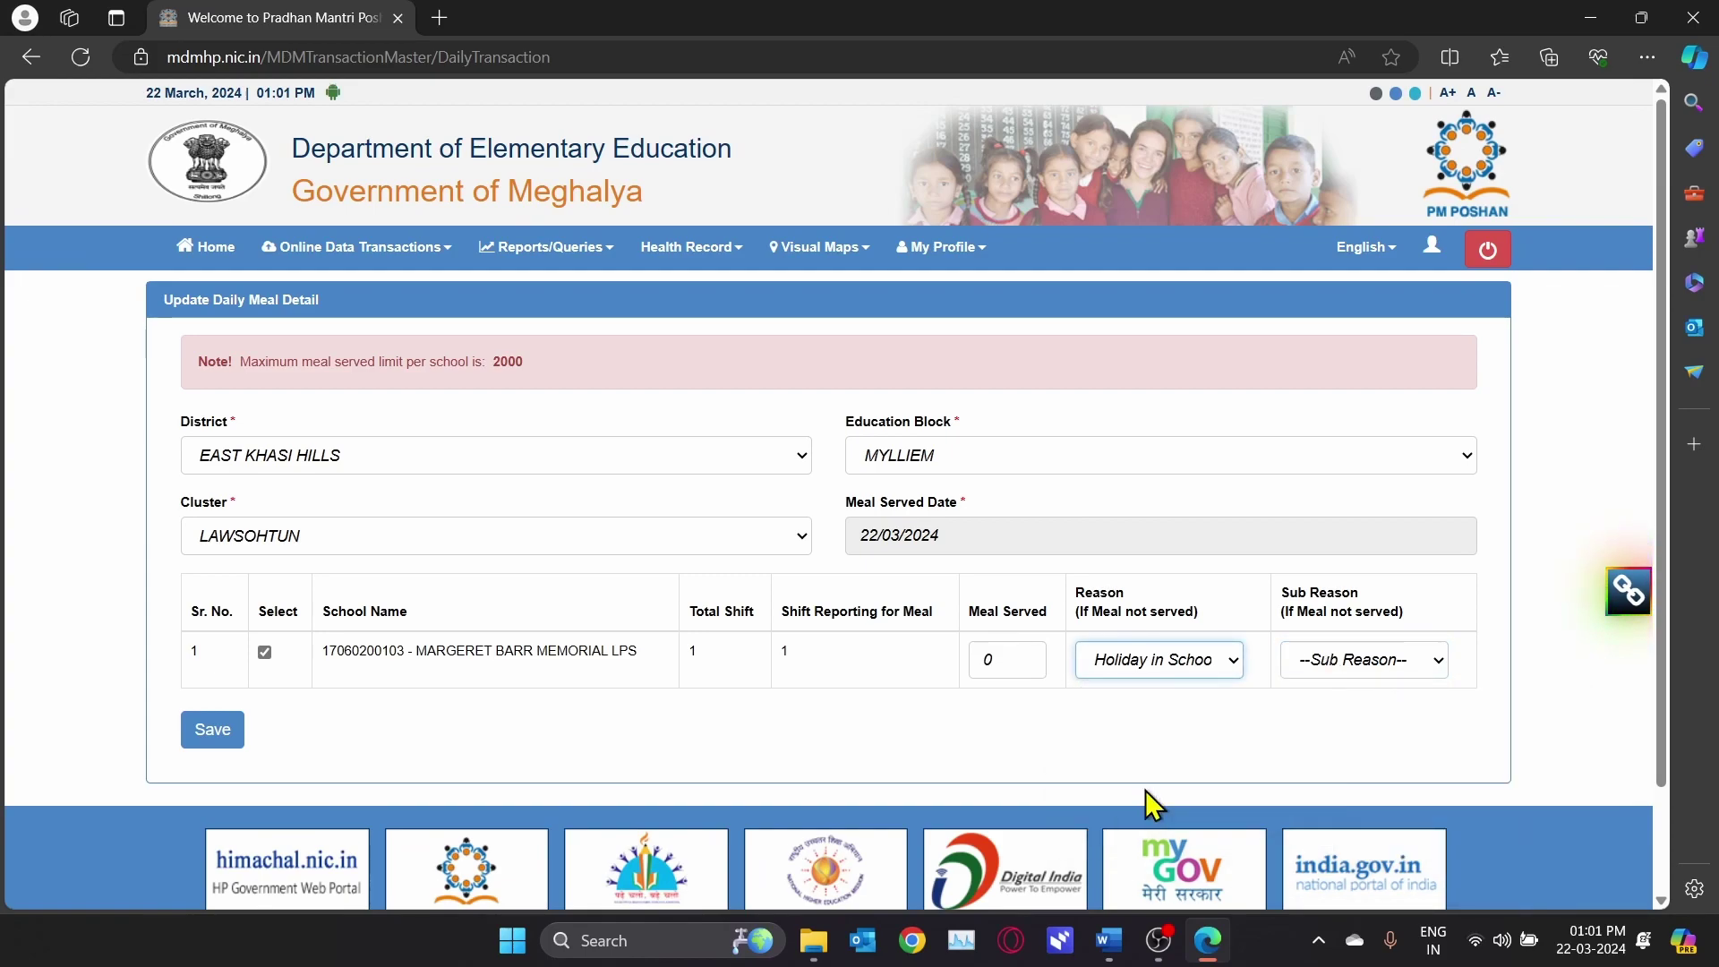
left_click(1337, 672)
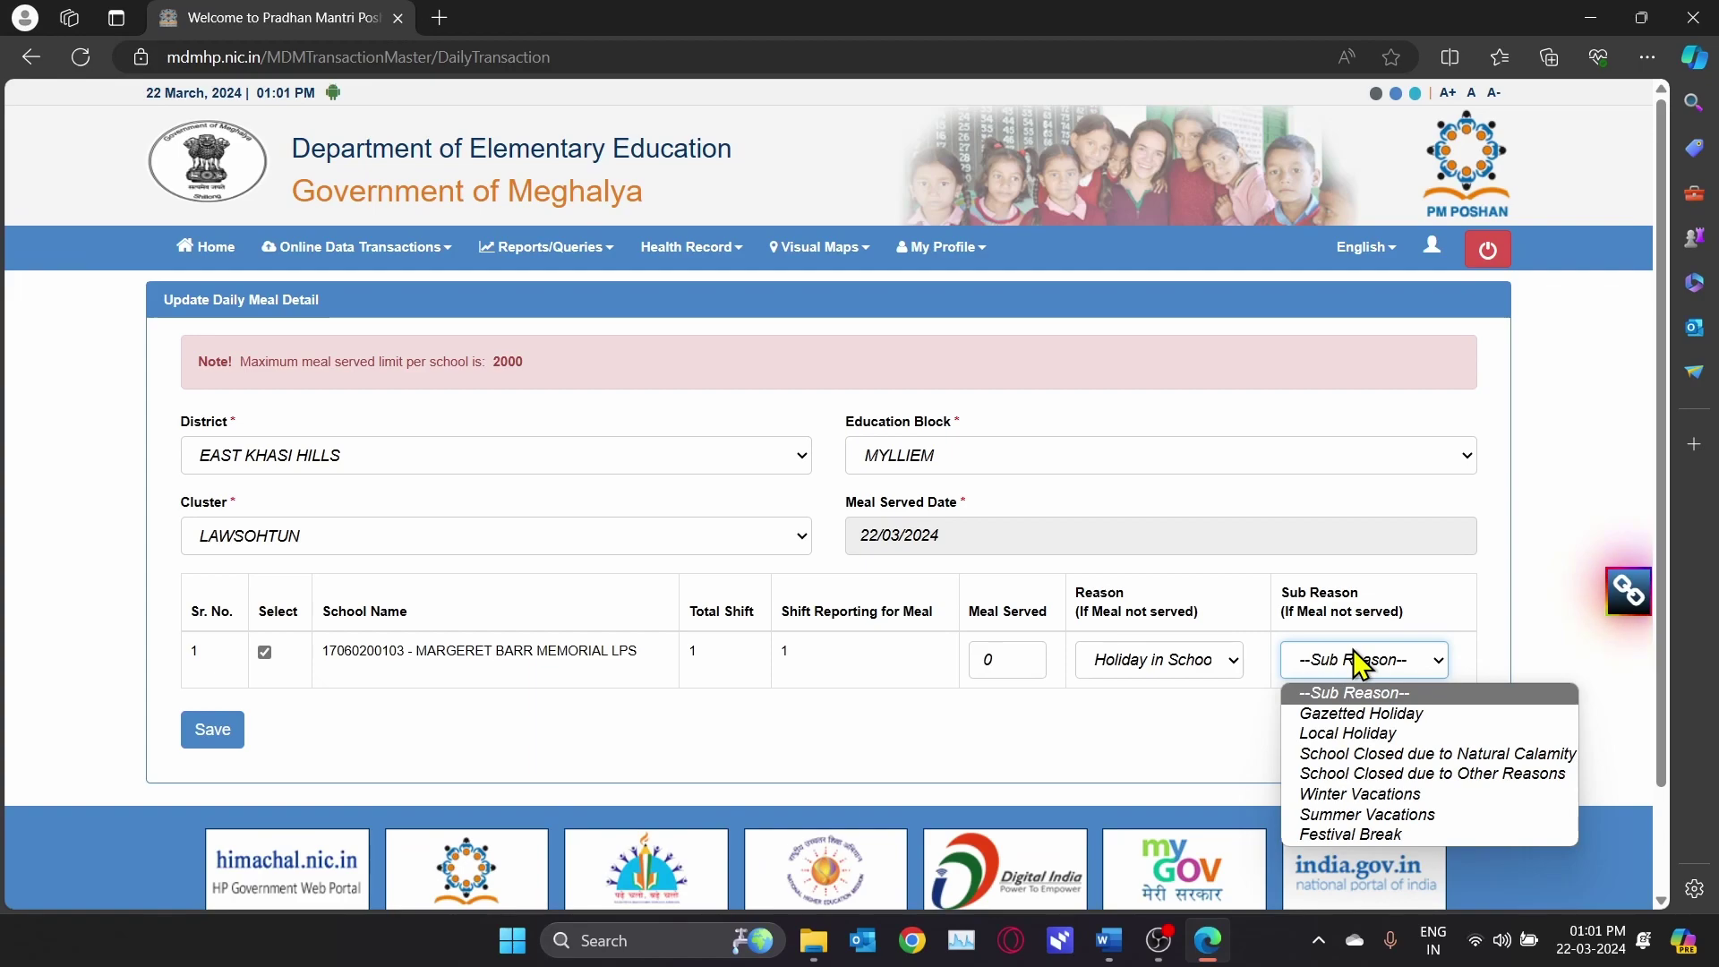
left_click(1334, 741)
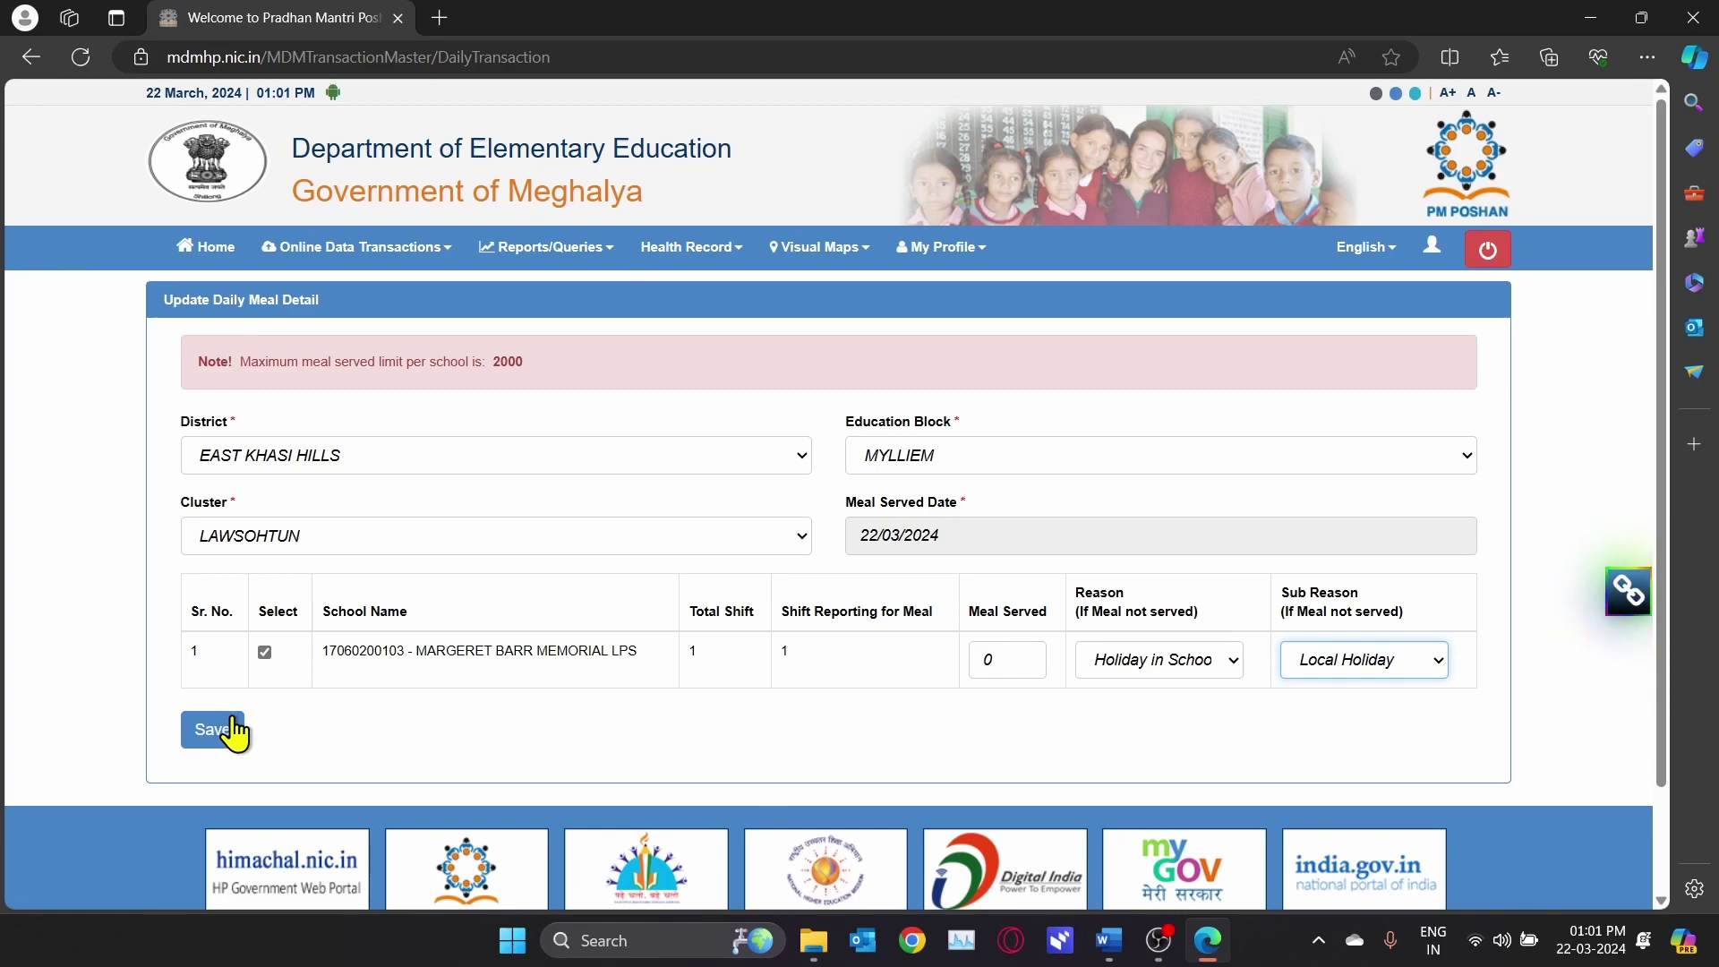
Change the reason to Others, save, and acknowledge the success alert.
left_click(1162, 663)
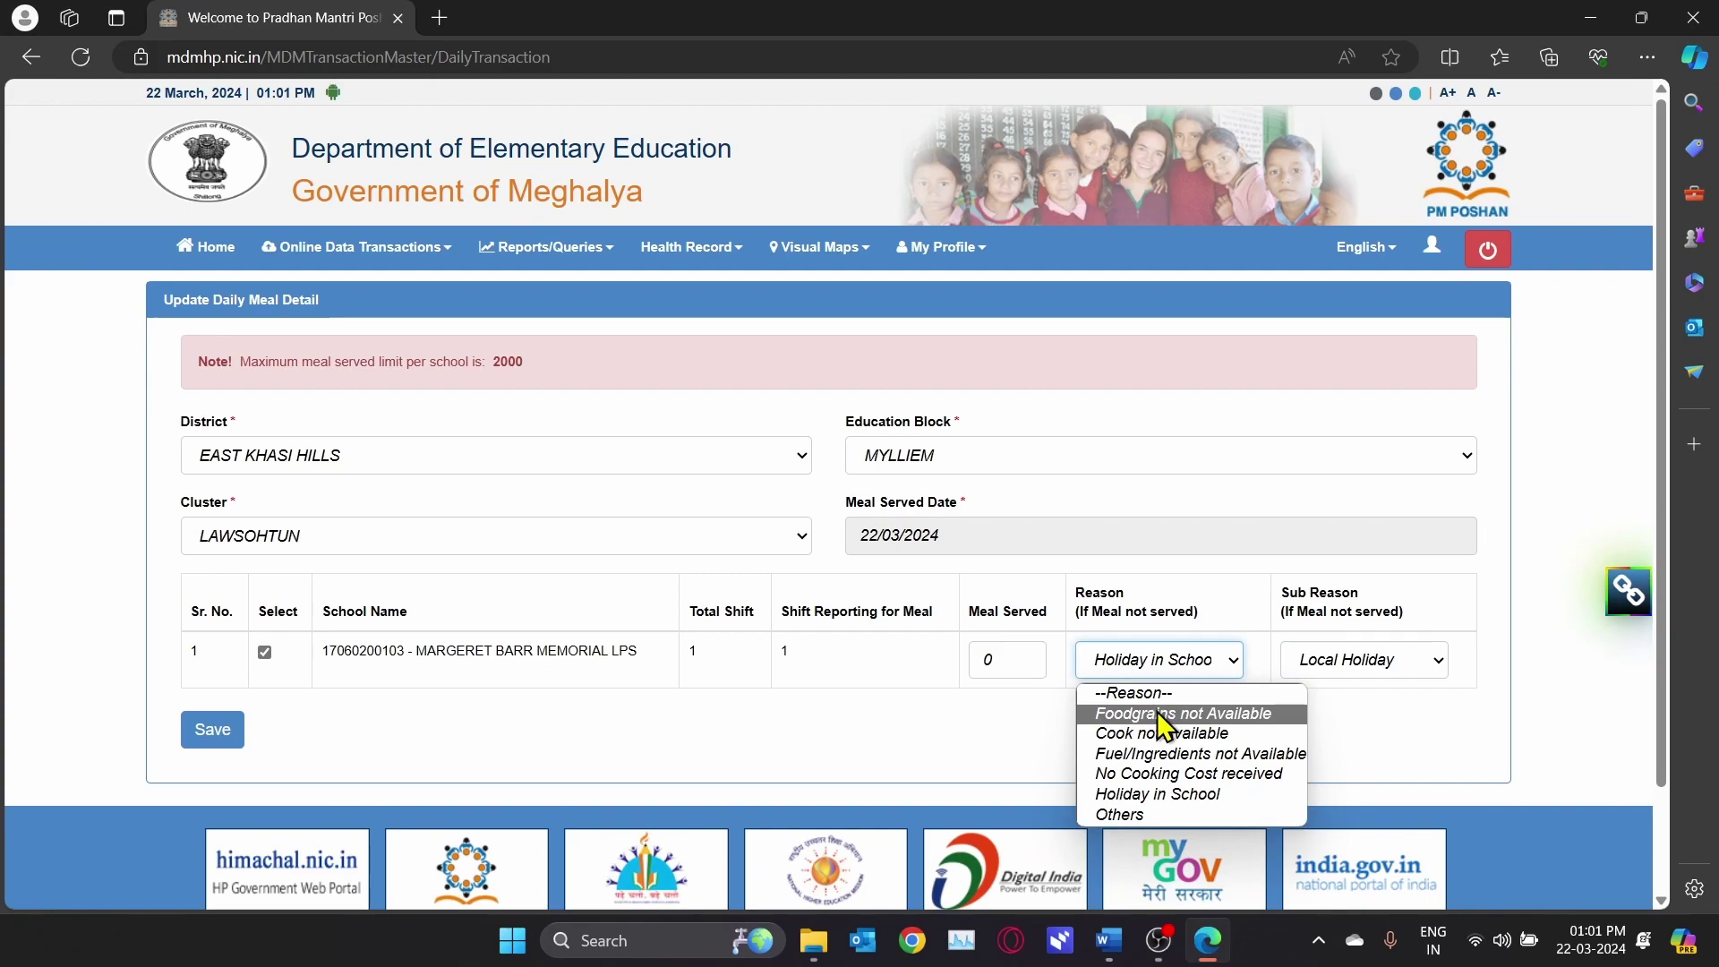
left_click(1163, 814)
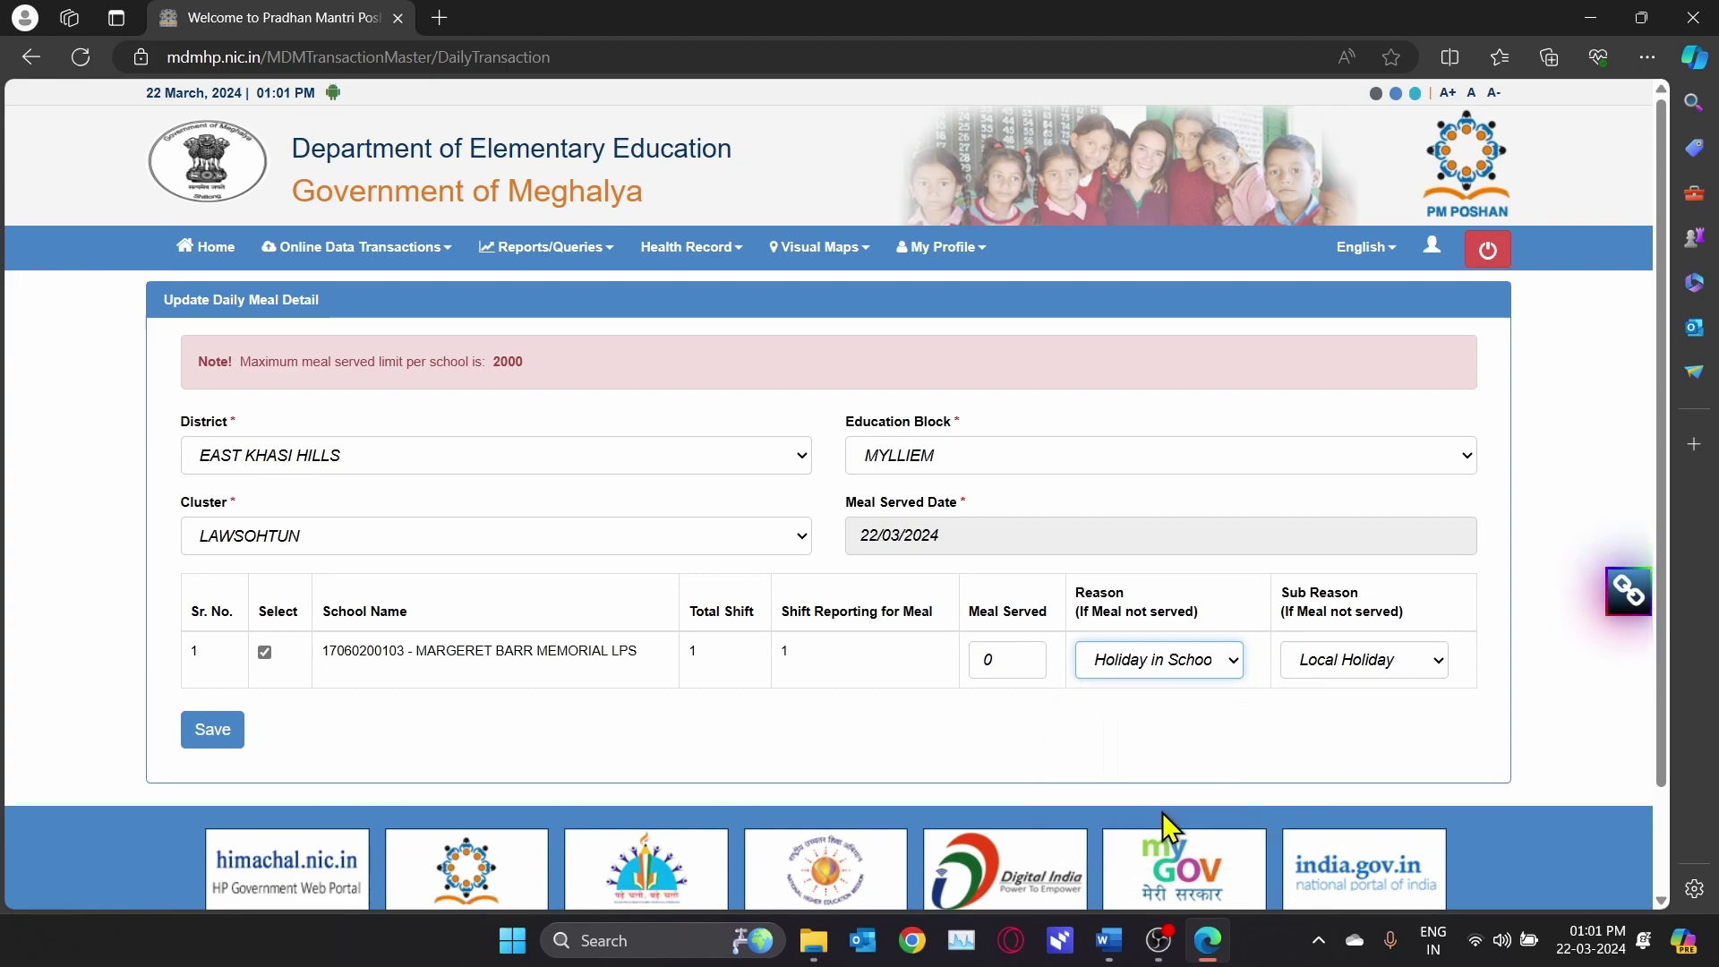
left_click(230, 734)
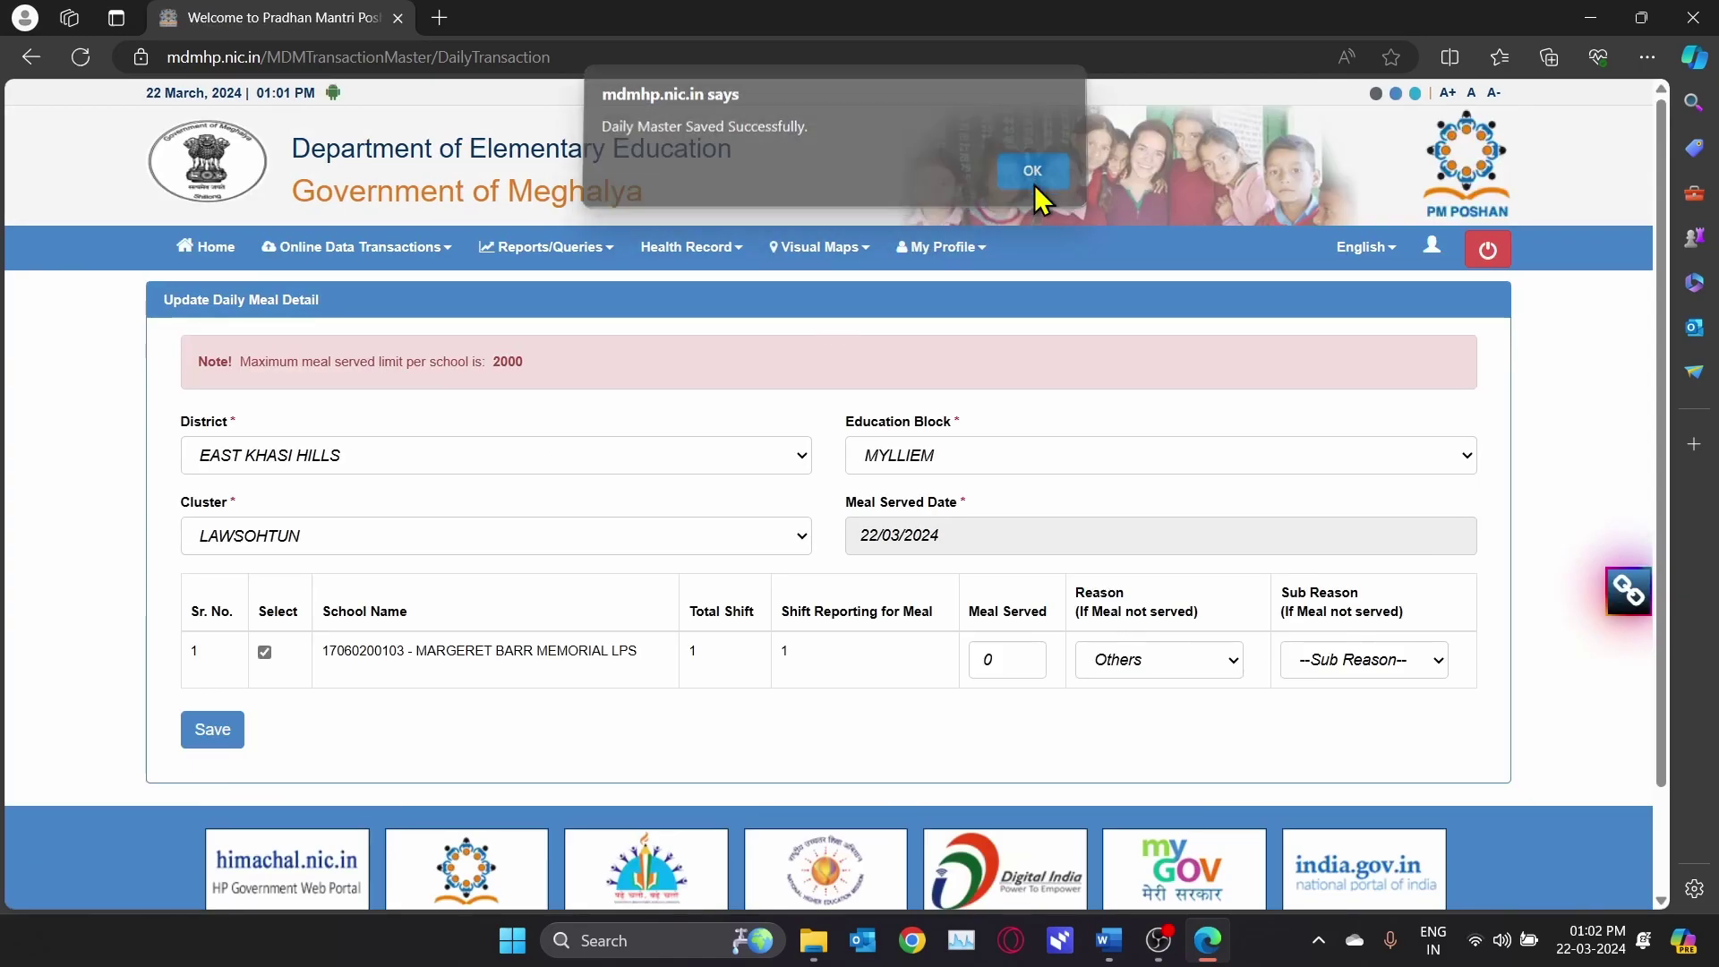
left_click(1032, 182)
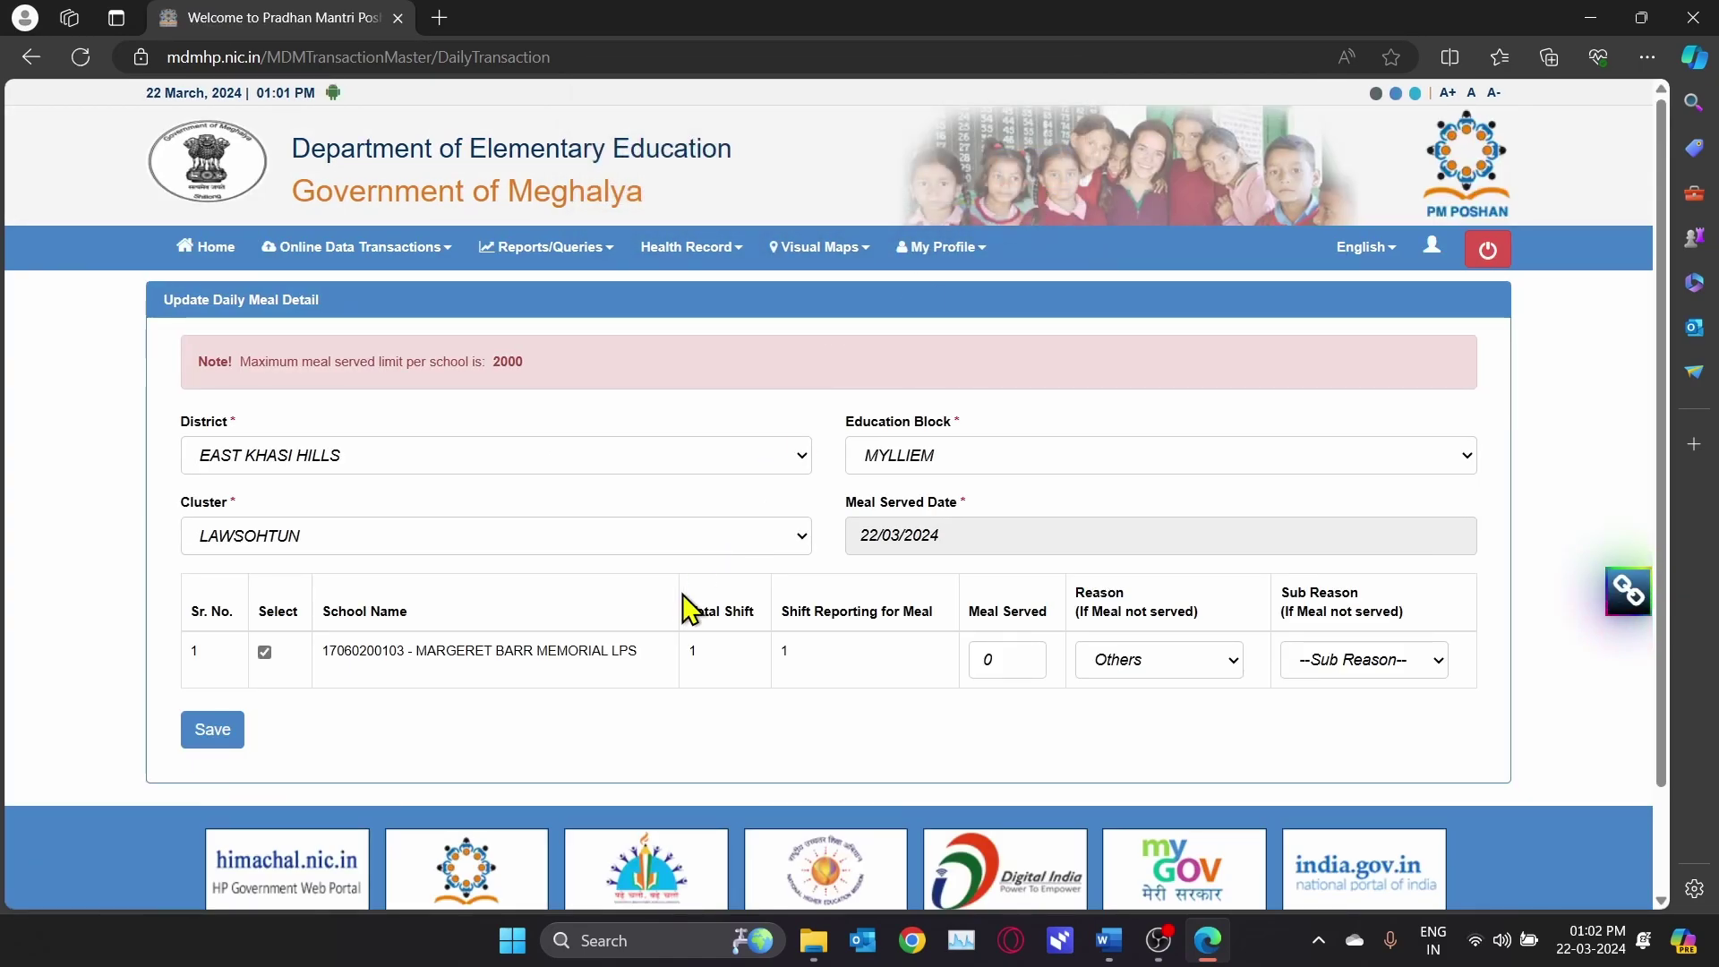